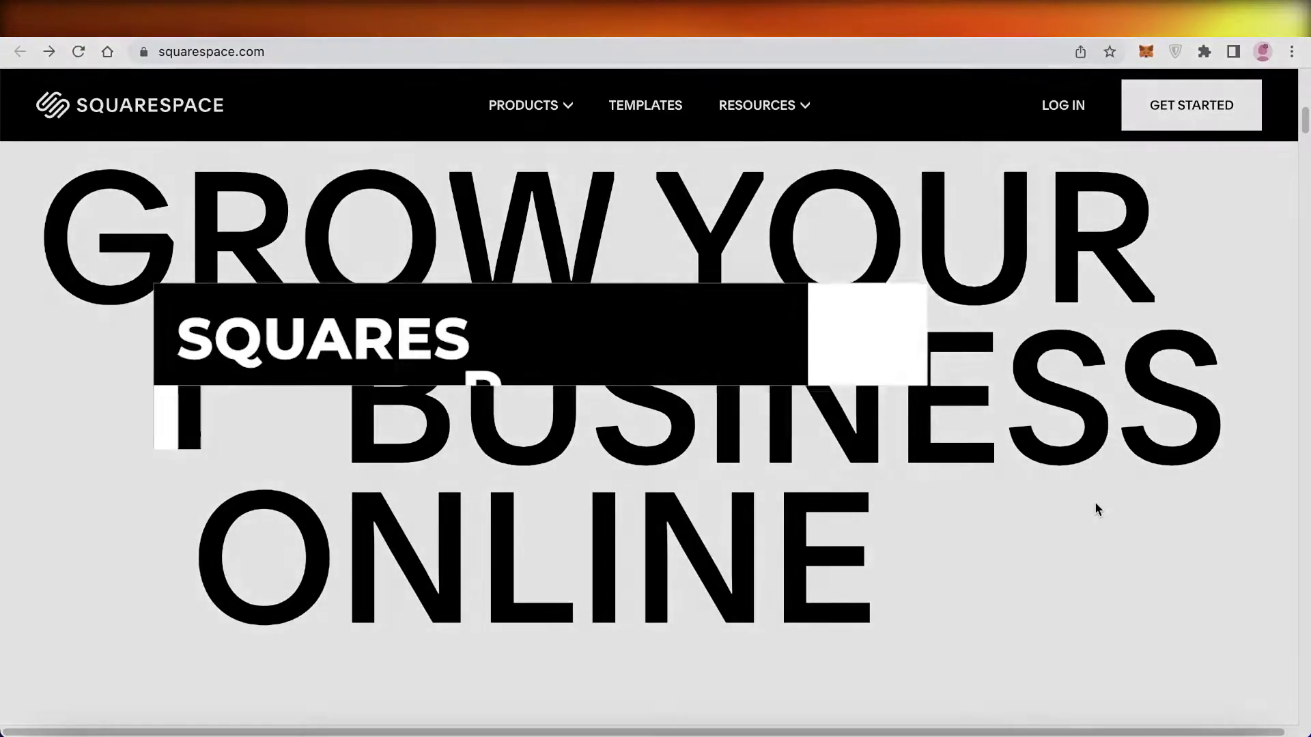
# Examine the Squarespace homepage, including its website creation, template, online selling and appointment scheduling sections
pyautogui.scroll(10, 1095, 502)
pyautogui.scroll(2, 1108, 523)
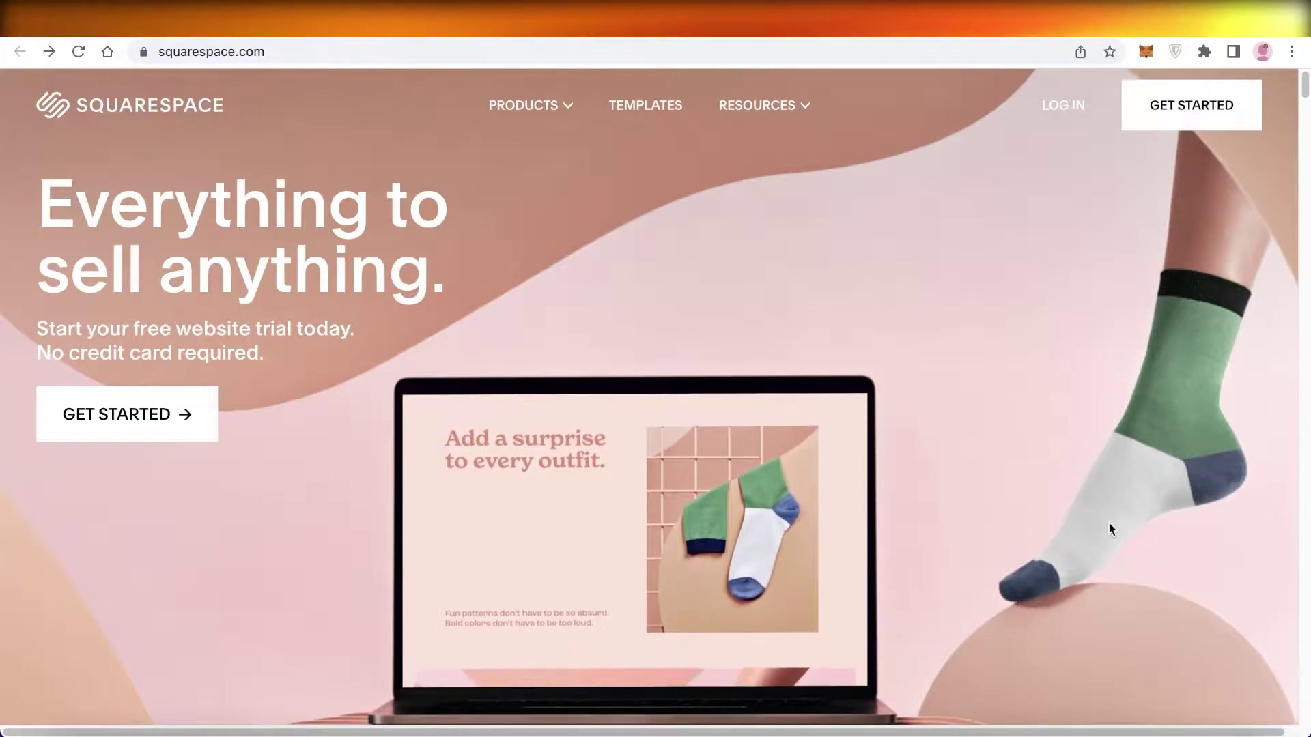
pyautogui.scroll(-1, 1109, 523)
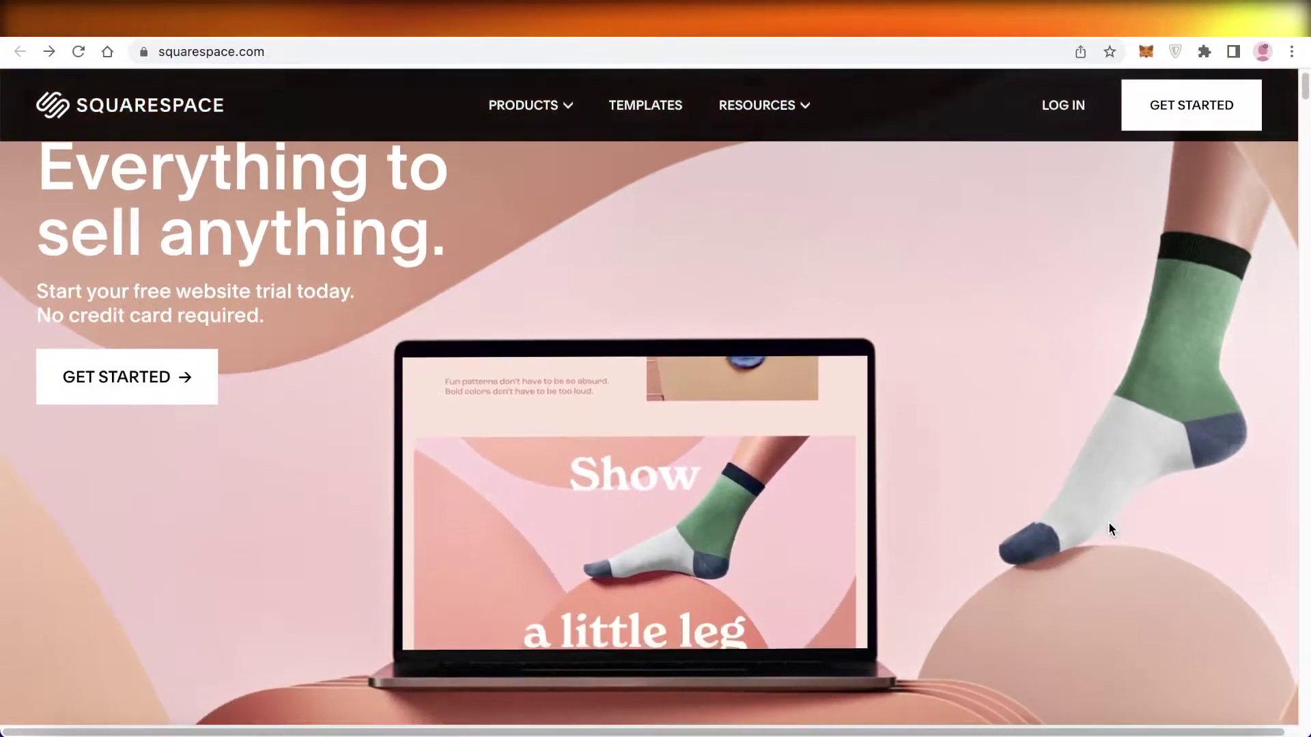
pyautogui.scroll(-6, 1108, 526)
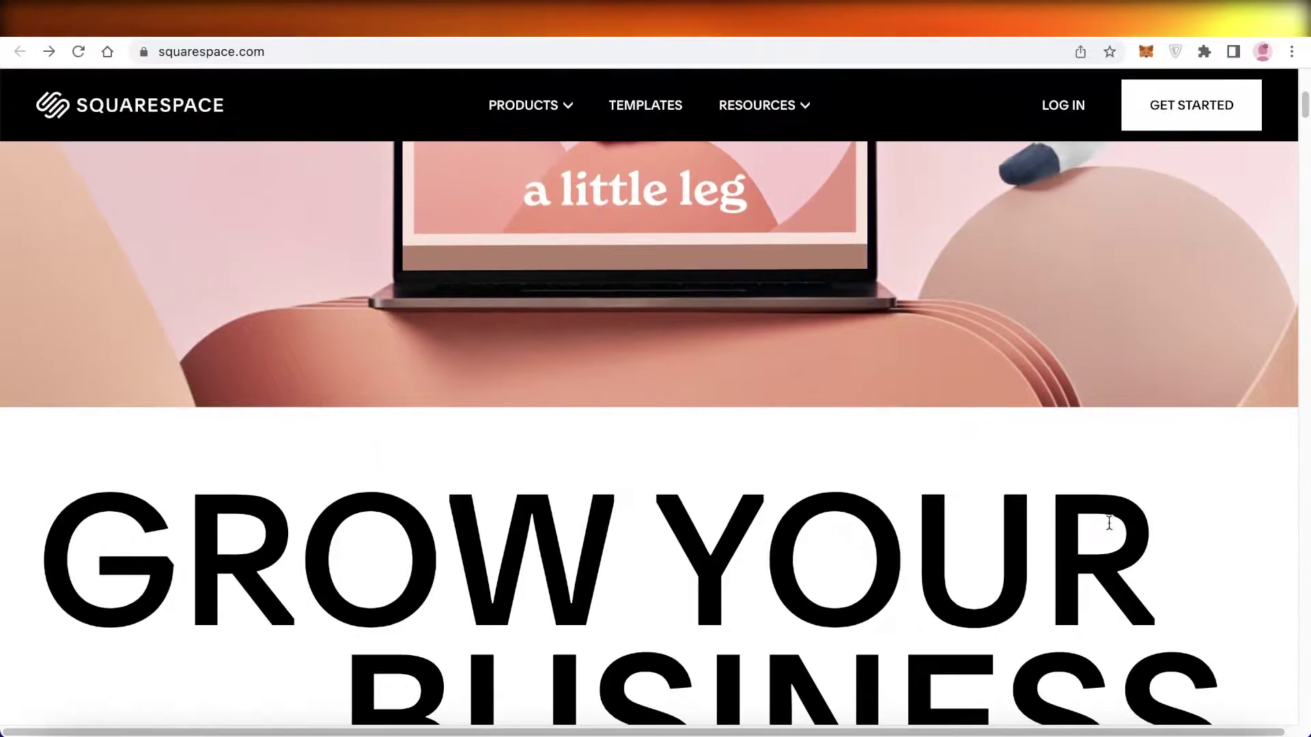
pyautogui.scroll(-10, 1109, 523)
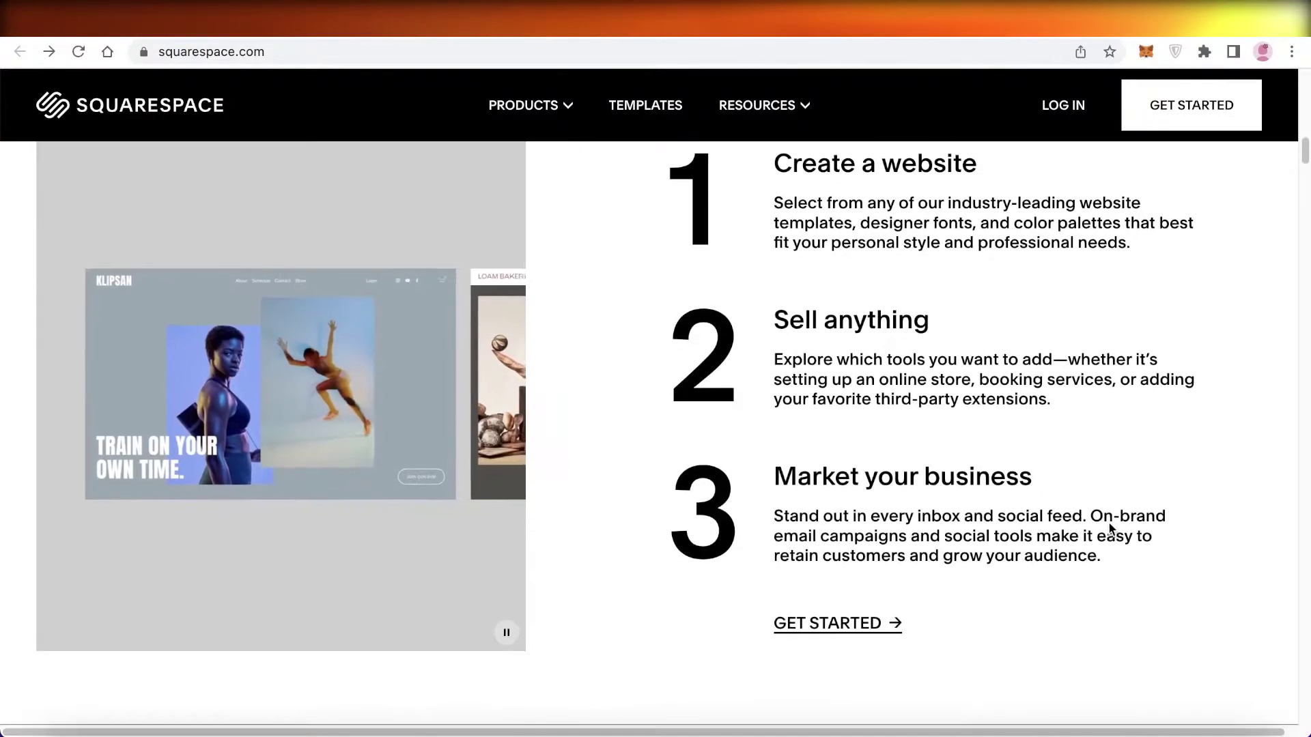
pyautogui.scroll(-2, 1109, 525)
pyautogui.scroll(-5, 1108, 523)
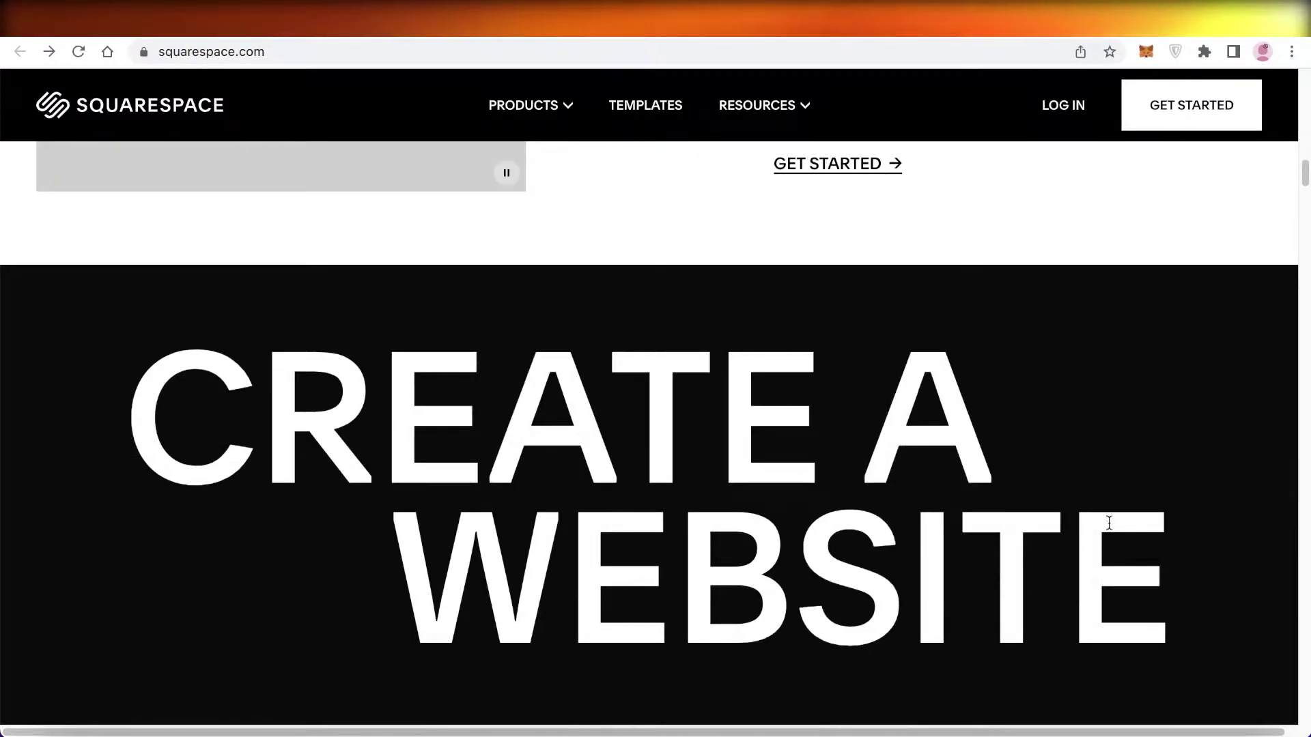
pyautogui.scroll(-2, 1108, 522)
pyautogui.scroll(-2, 1109, 523)
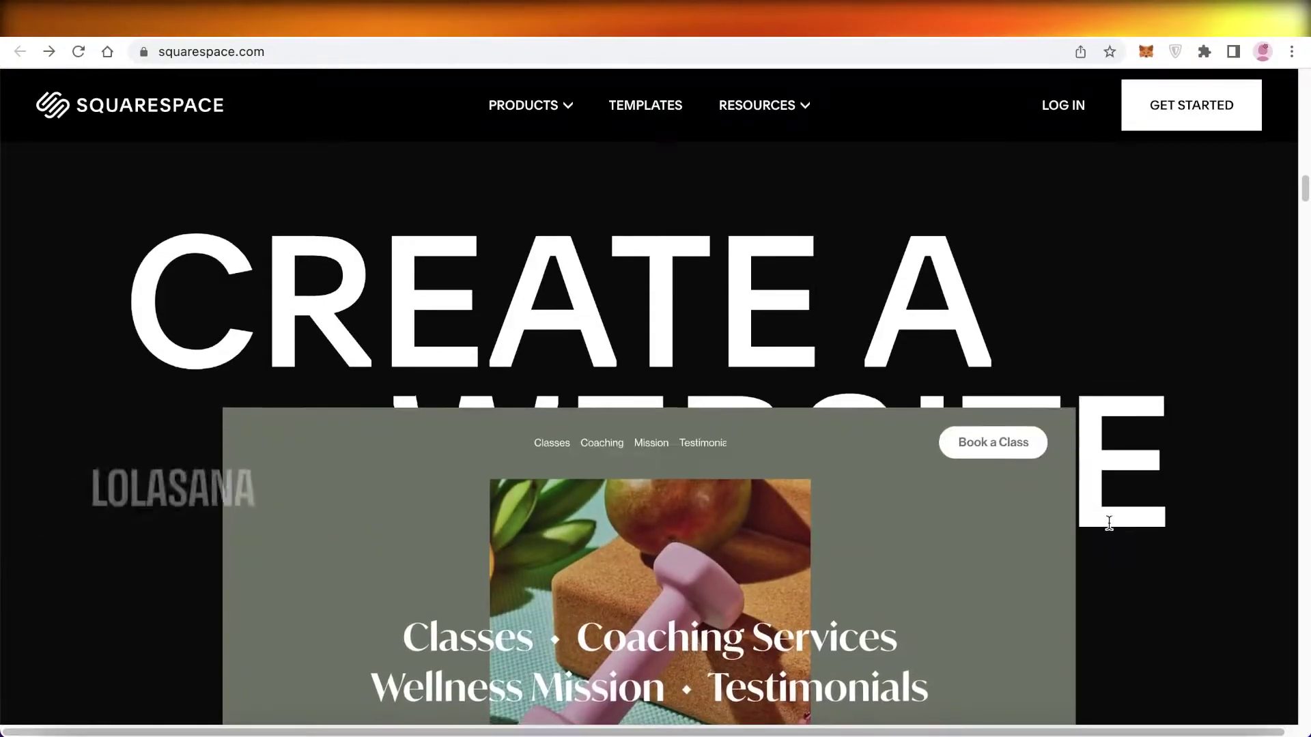
pyautogui.scroll(-5, 1126, 543)
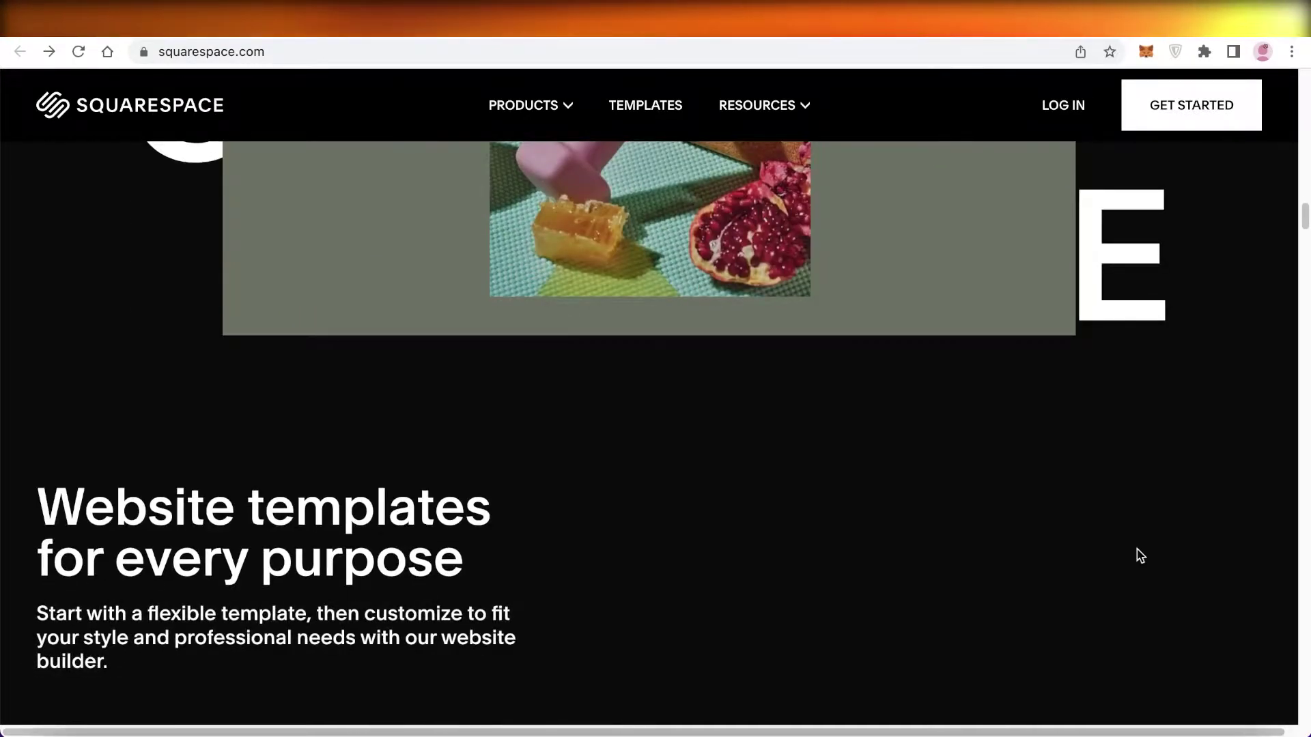
pyautogui.scroll(-3, 1180, 573)
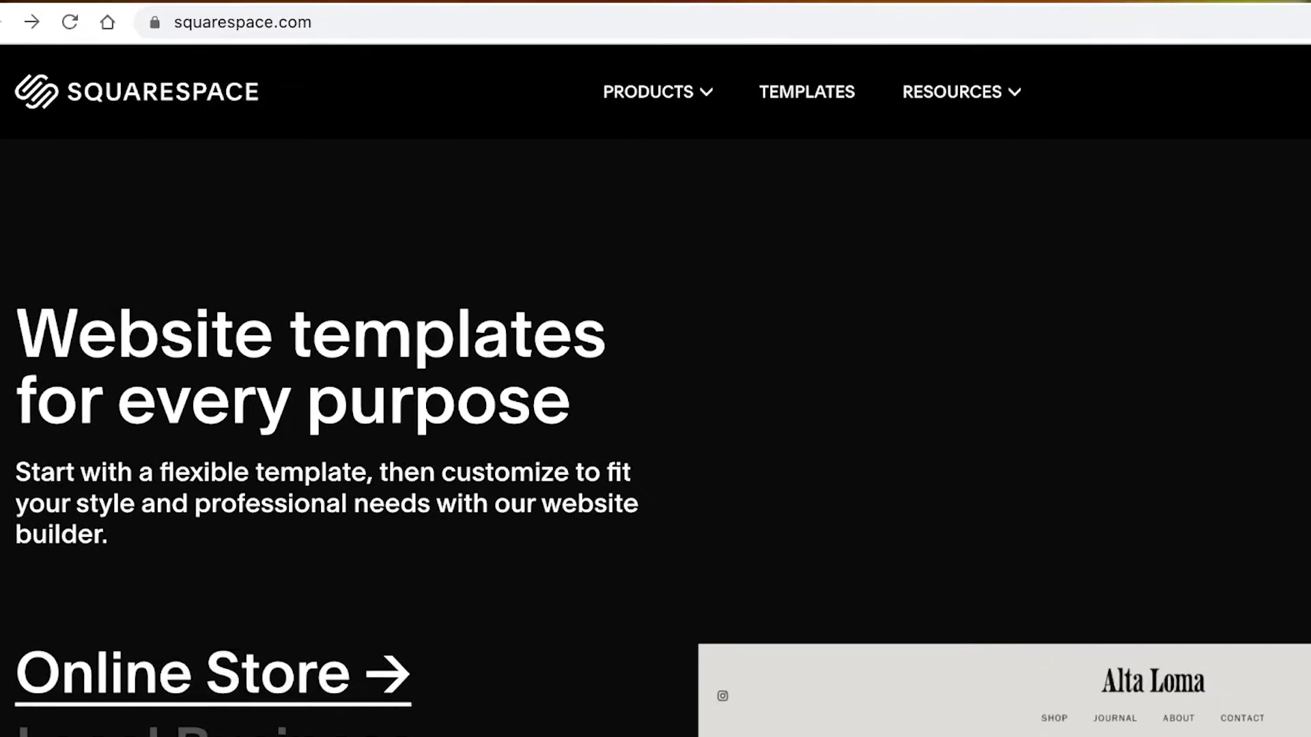
pyautogui.scroll(-3, 655, 423)
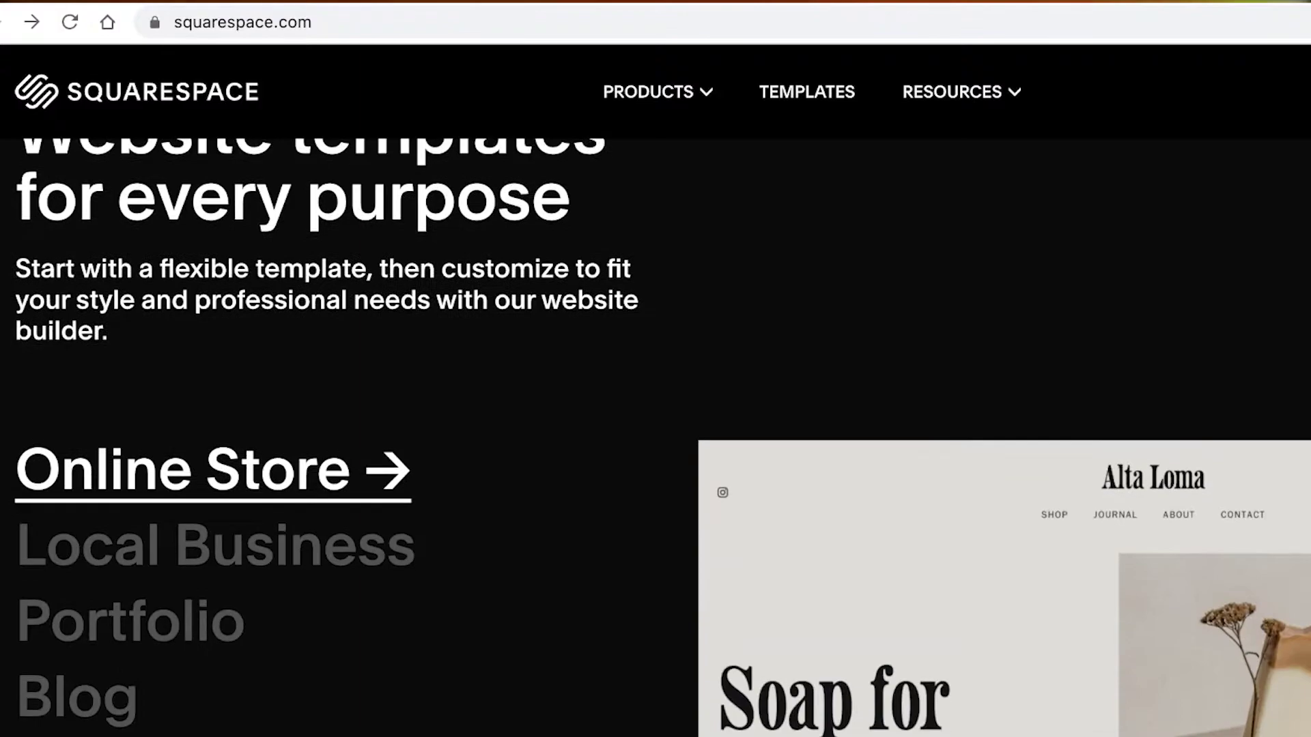
pyautogui.scroll(-2, 655, 437)
pyautogui.scroll(-5, 655, 437)
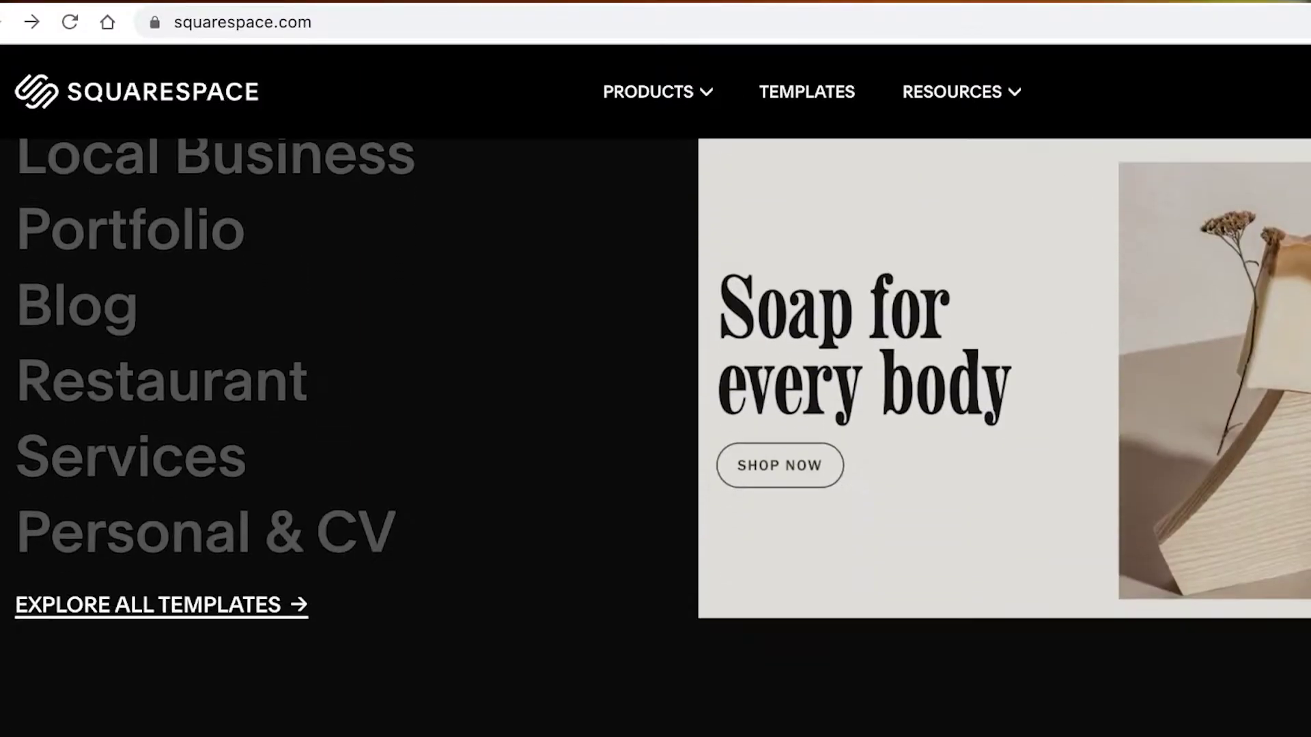
pyautogui.scroll(-10, 655, 437)
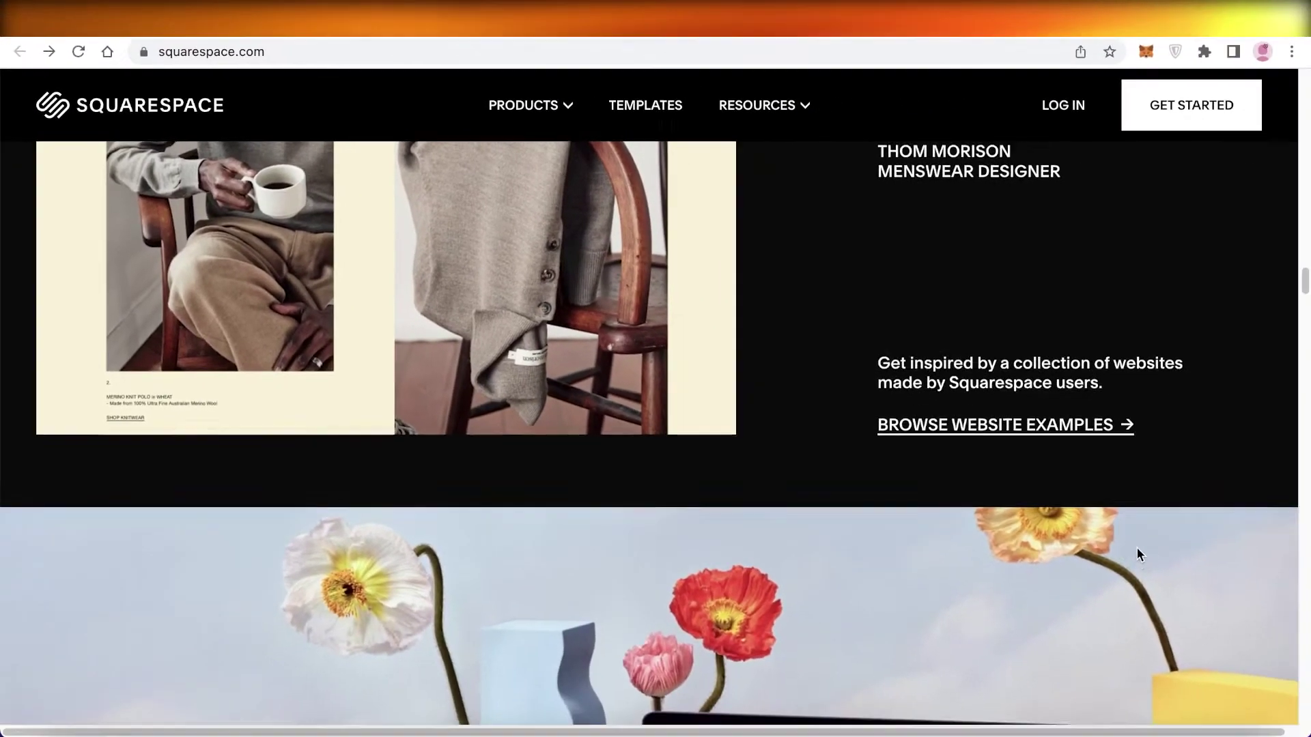
pyautogui.scroll(-5, 1137, 547)
pyautogui.scroll(-2, 1137, 547)
pyautogui.scroll(-10, 1136, 548)
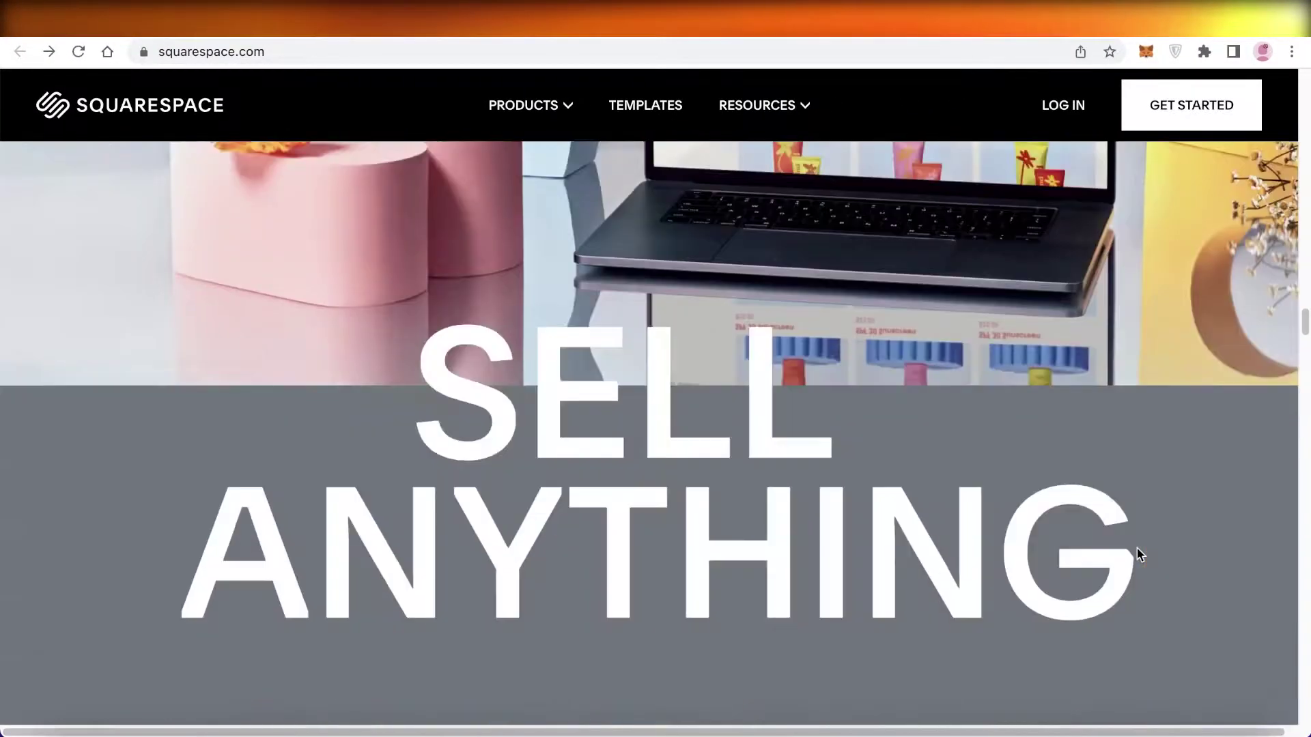
pyautogui.scroll(-12, 1137, 550)
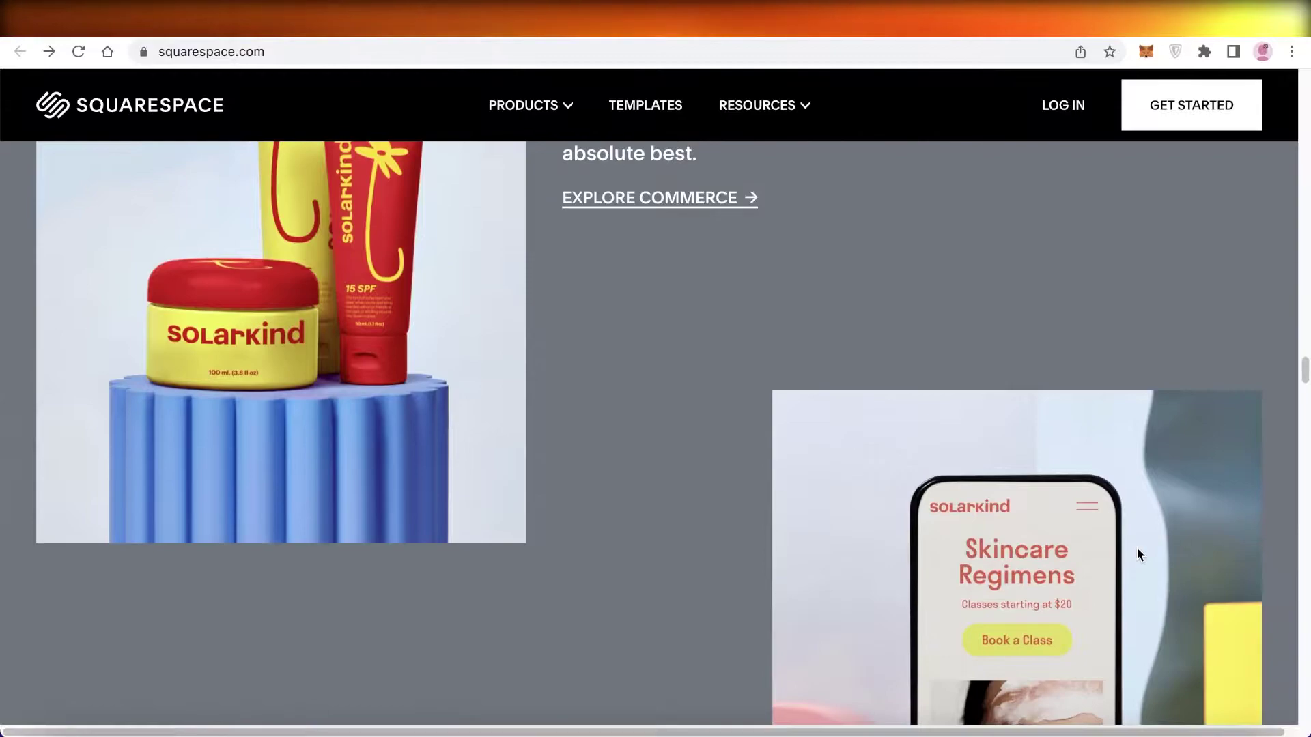
pyautogui.scroll(-4, 1137, 555)
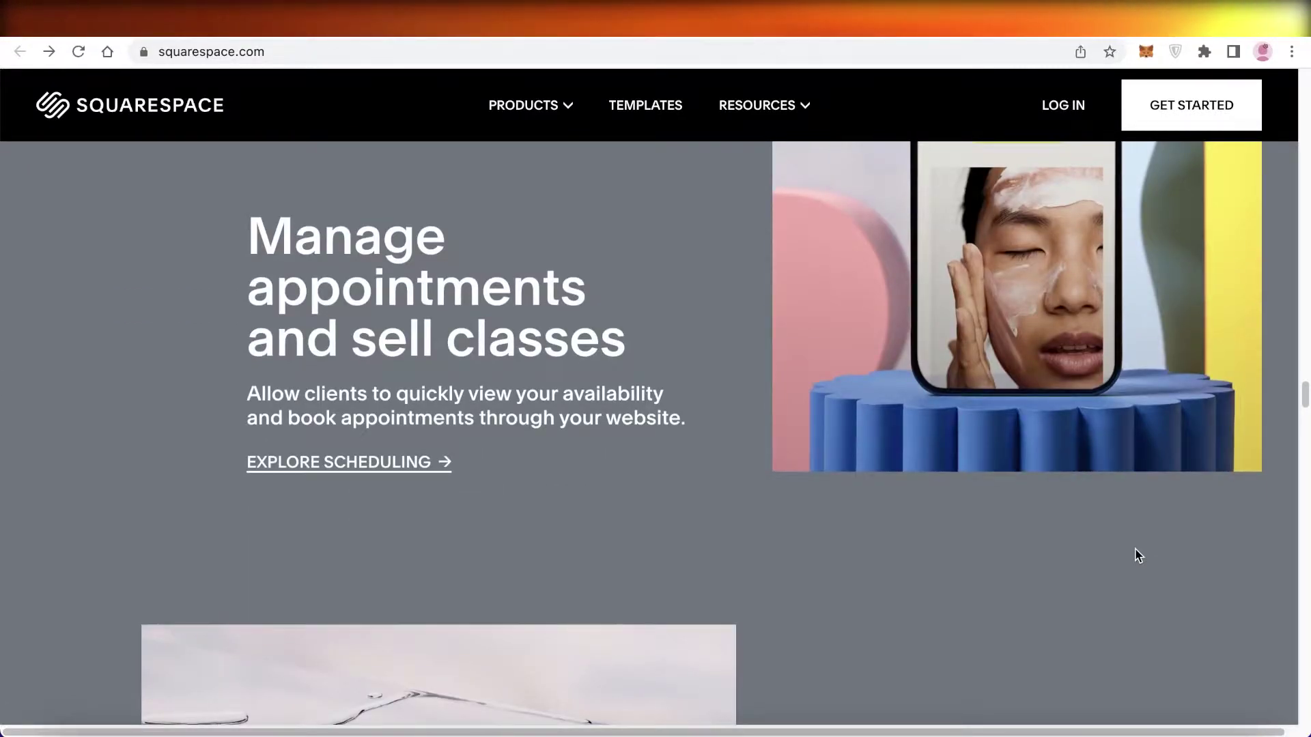
pyautogui.scroll(20, 1137, 551)
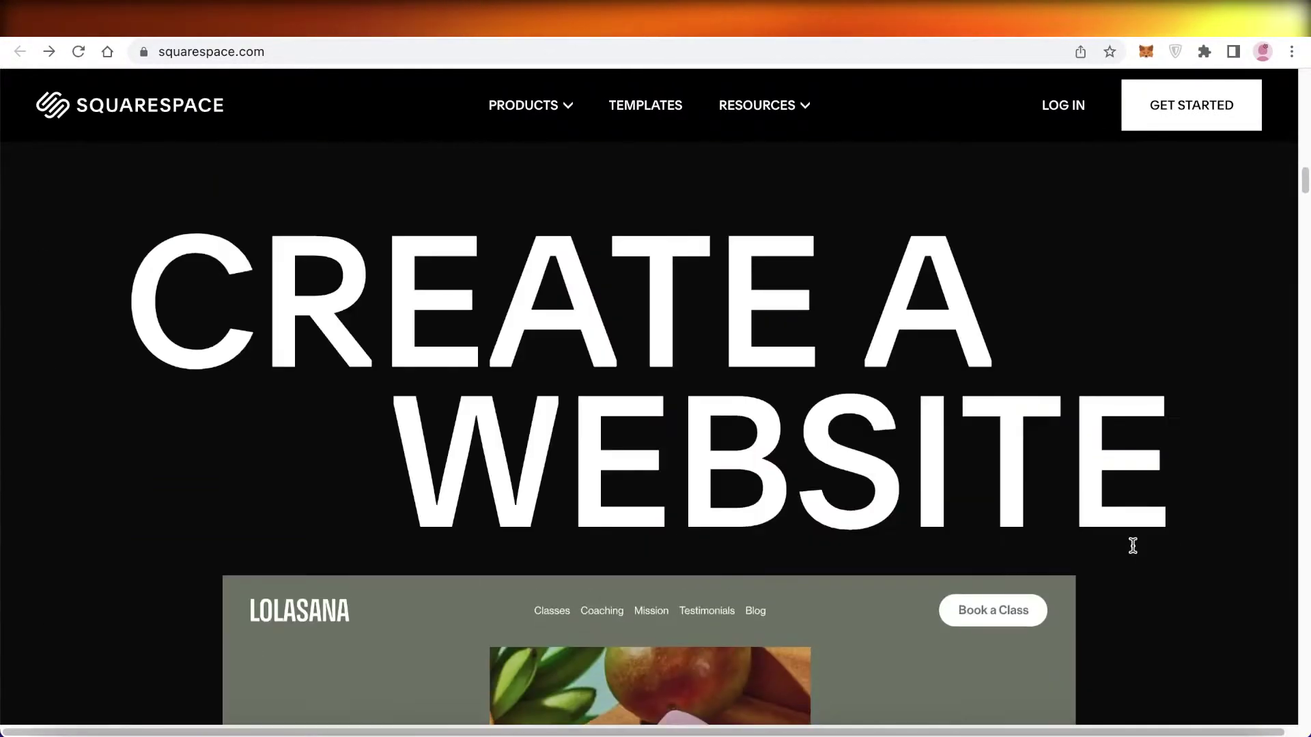
pyautogui.scroll(10, 1132, 546)
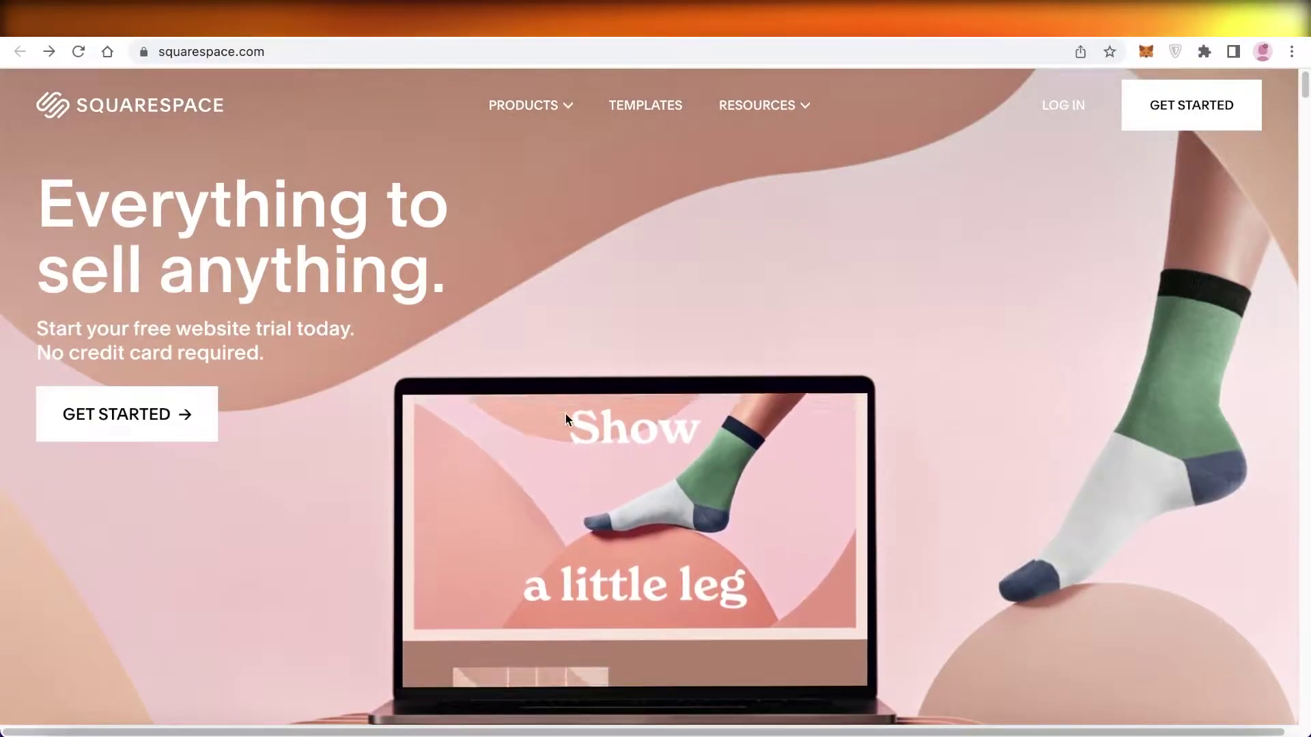
# Get started with a new website, choose Showcase work/expertise as the top goal, and continue to the templates
pyautogui.click(91, 441)
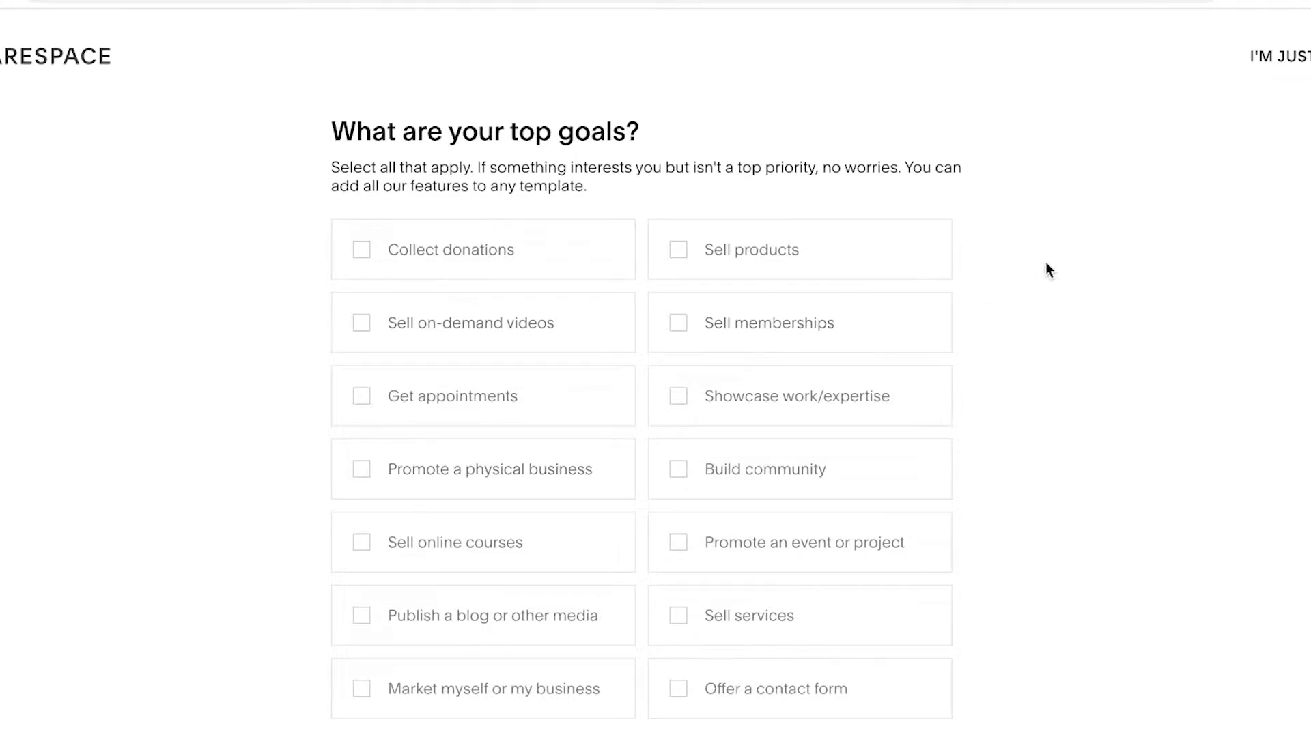
pyautogui.scroll(-1, 1031, 341)
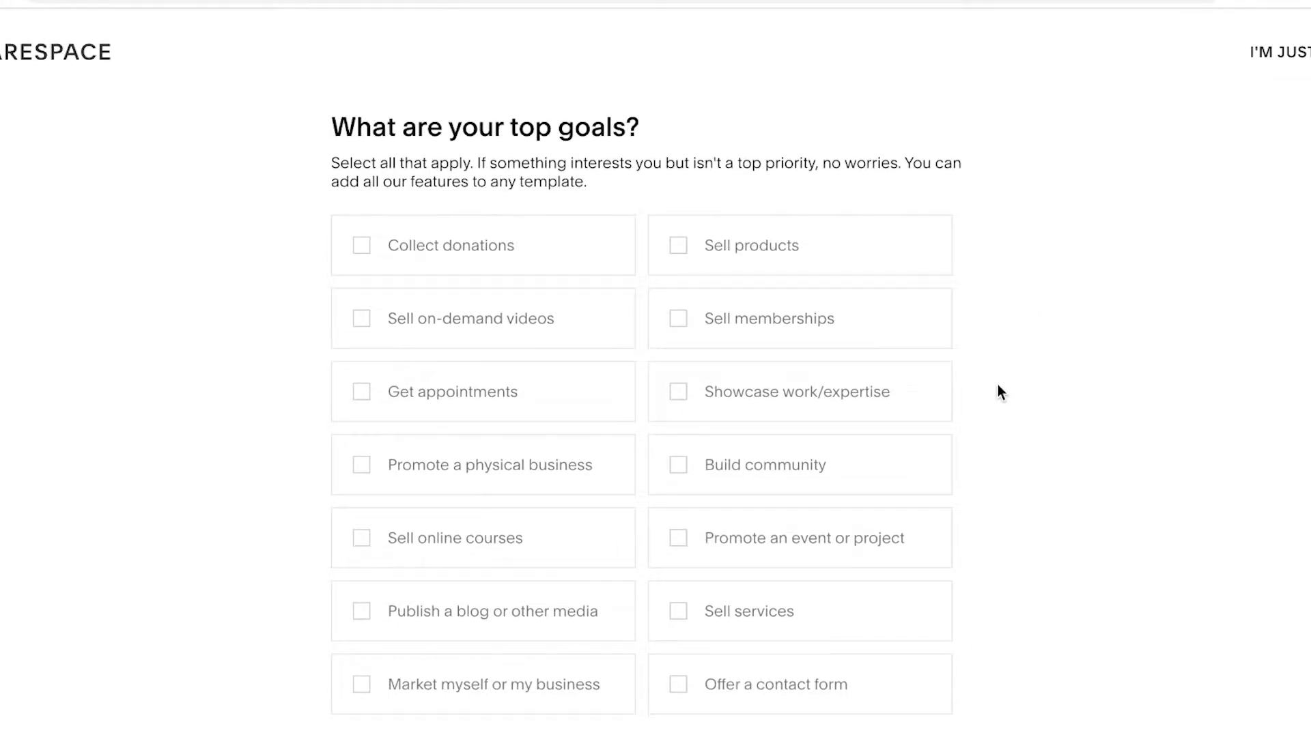
pyautogui.click(826, 408)
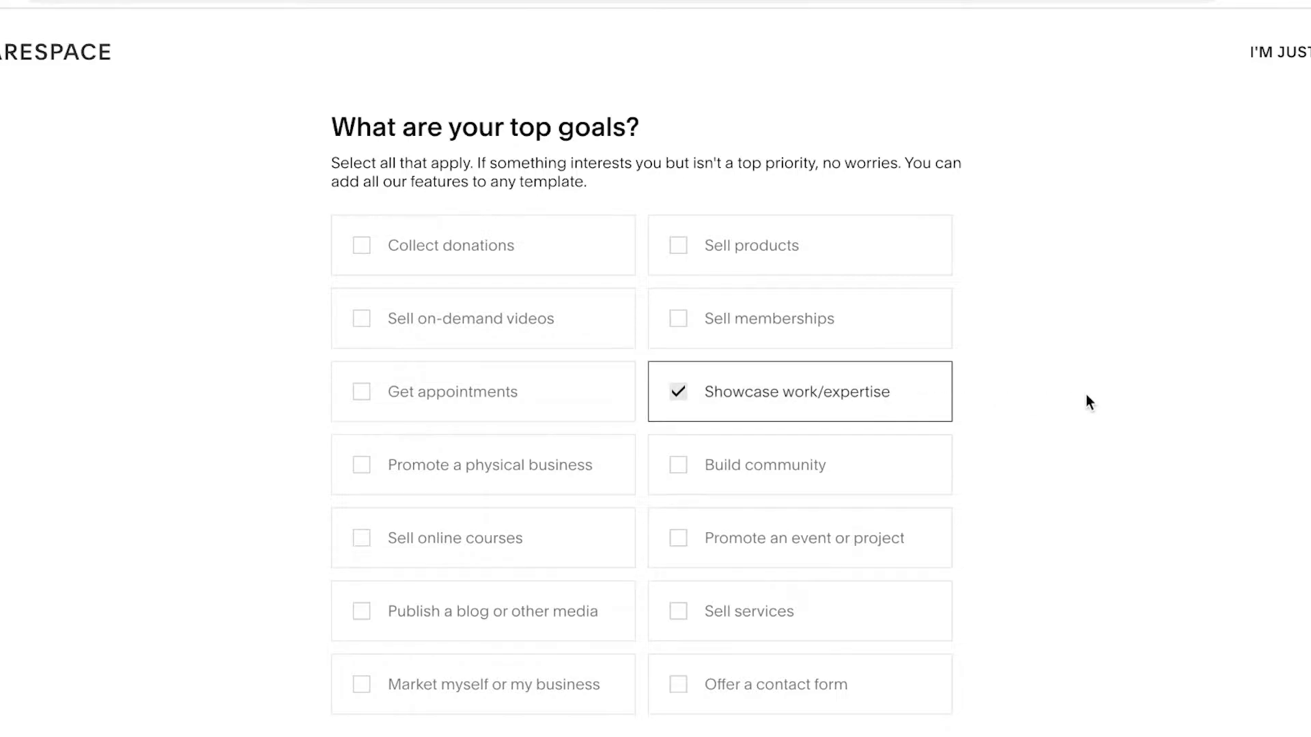
pyautogui.scroll(-1, 1087, 402)
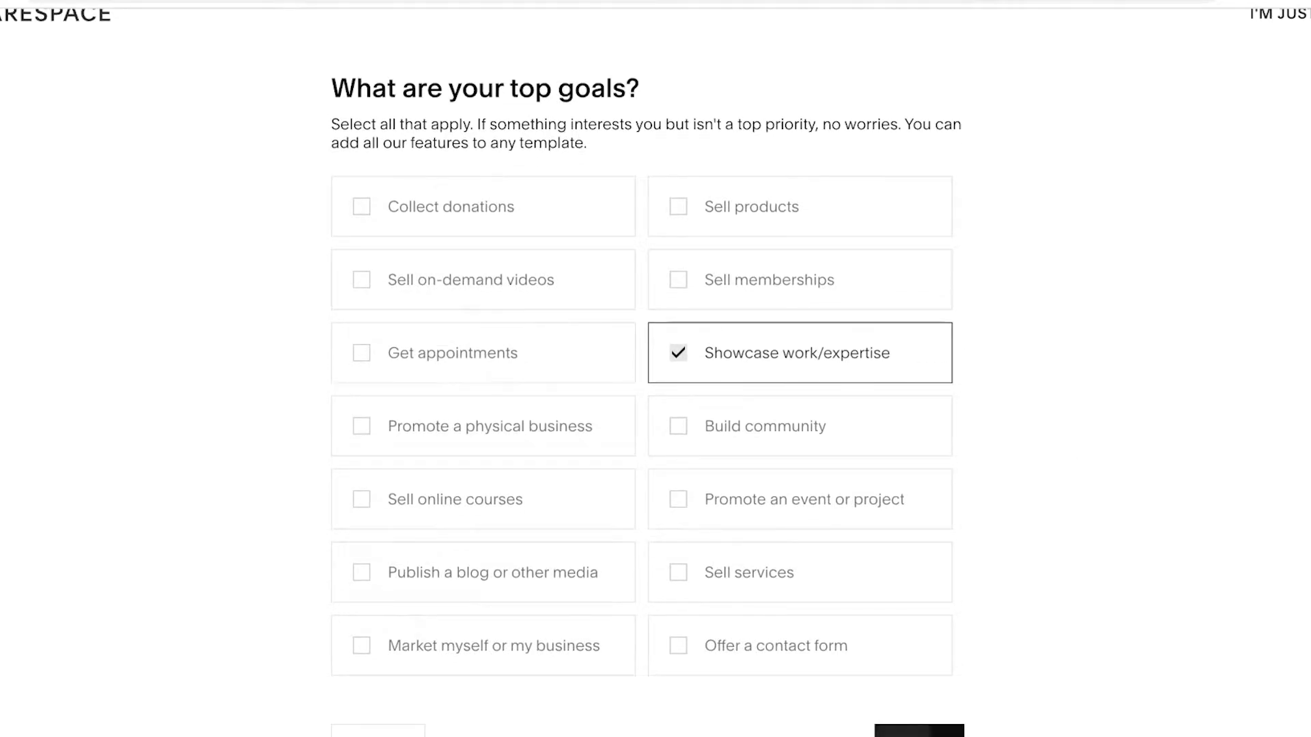
pyautogui.press('Return')
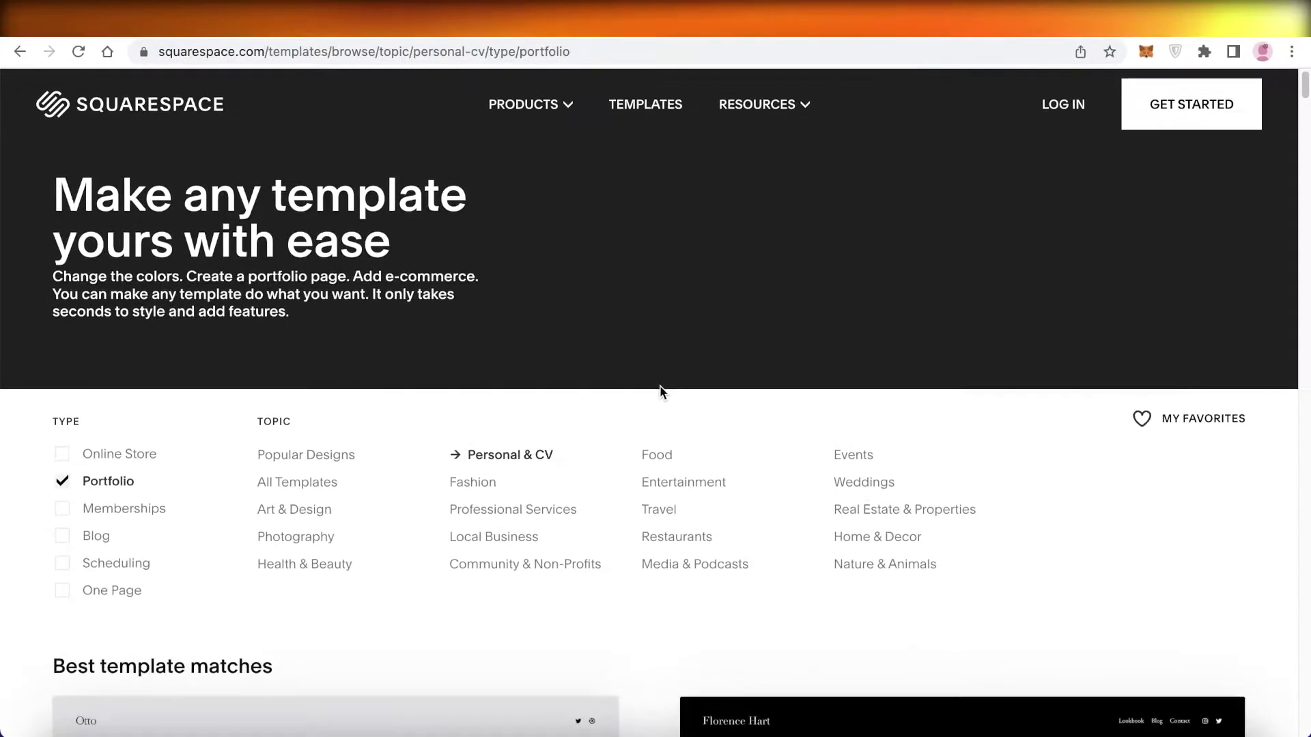
# Examine the Portfolio templates for the Personal & CV topic and the available type and topic filters
pyautogui.scroll(-7, 661, 389)
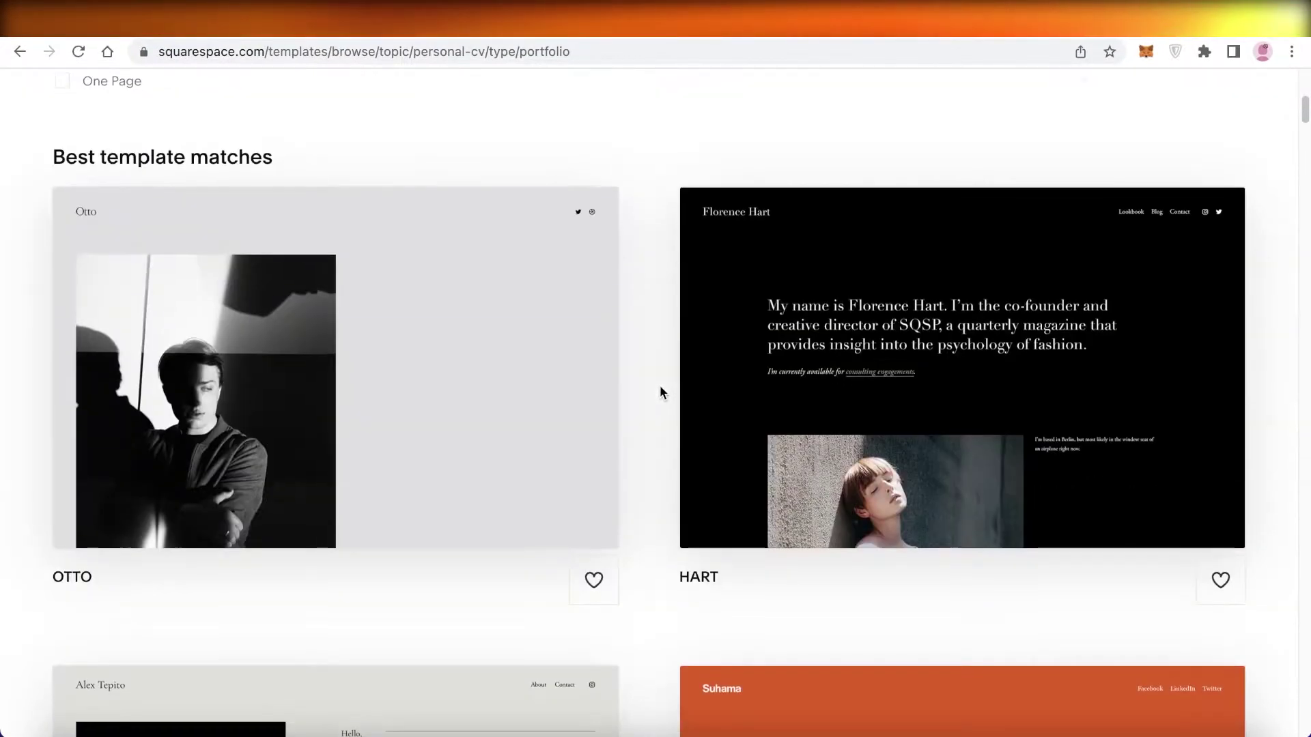
pyautogui.scroll(4, 660, 393)
pyautogui.scroll(-6, 418, 301)
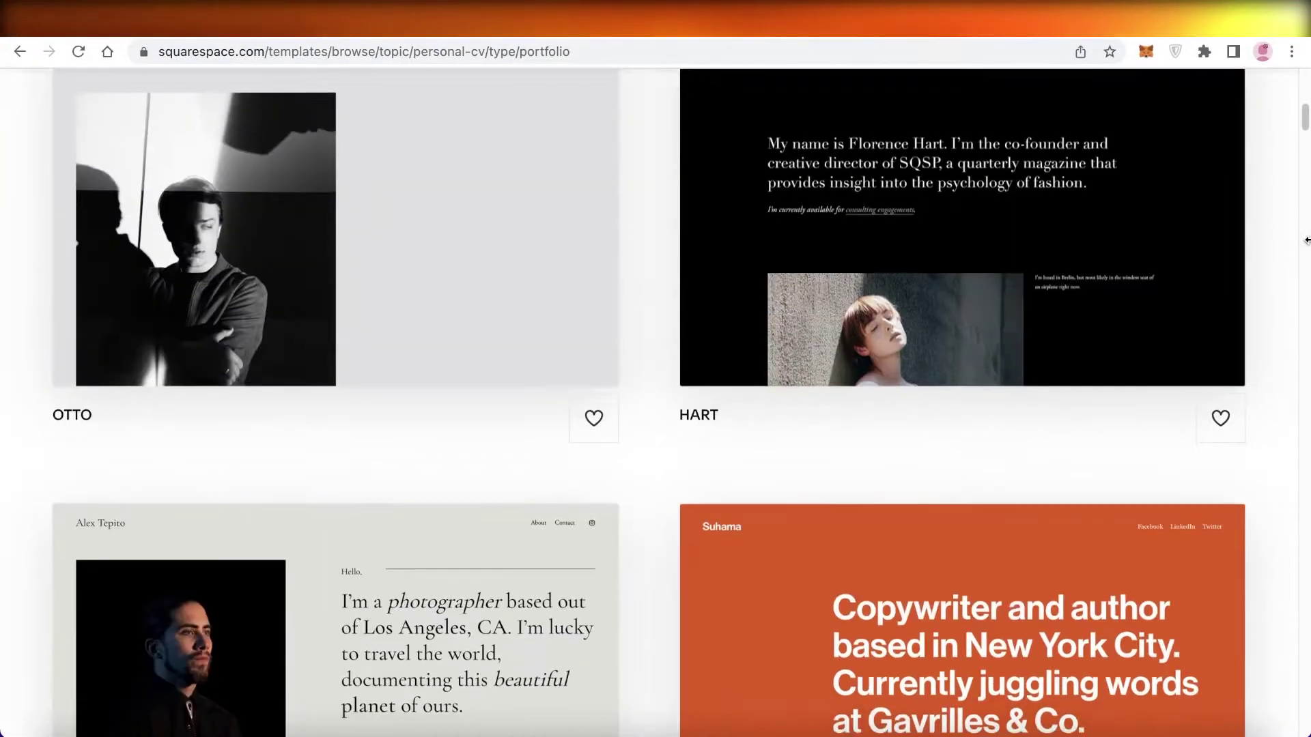
pyautogui.scroll(-15, 1306, 241)
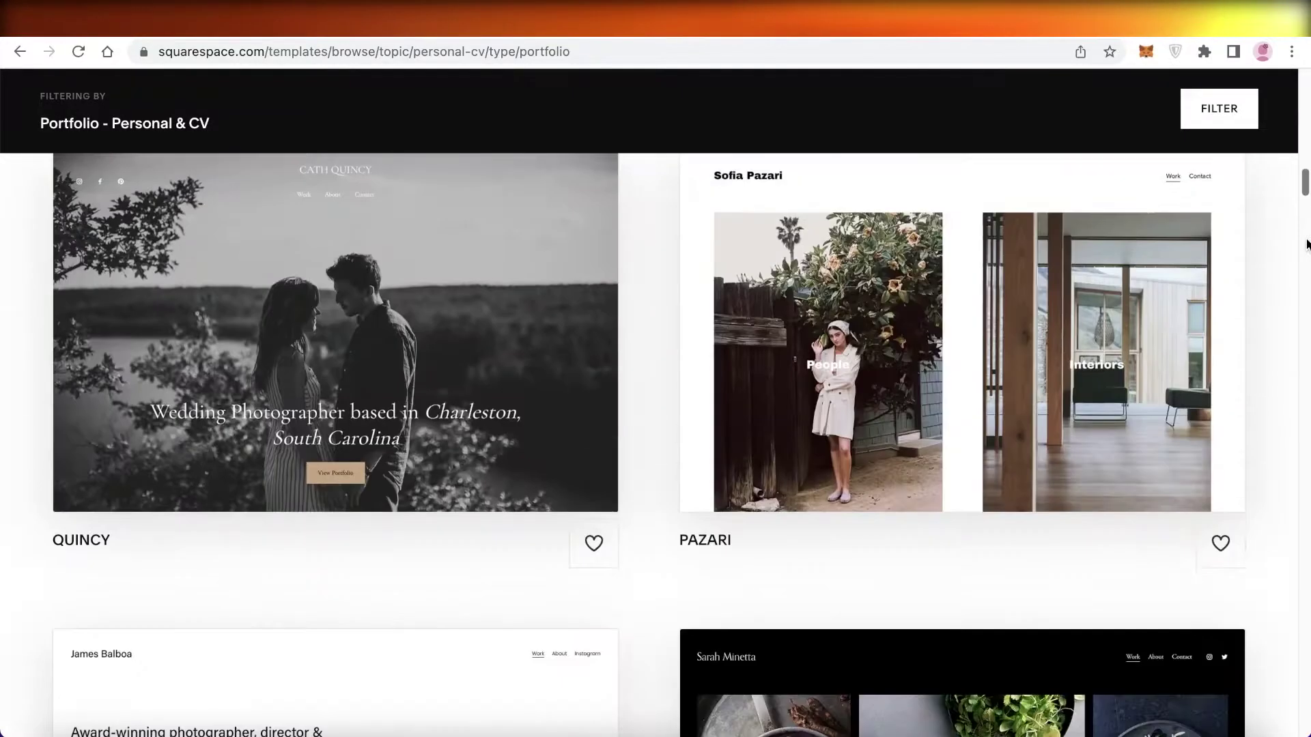
pyautogui.scroll(12, 1306, 244)
pyautogui.scroll(-4, 190, 202)
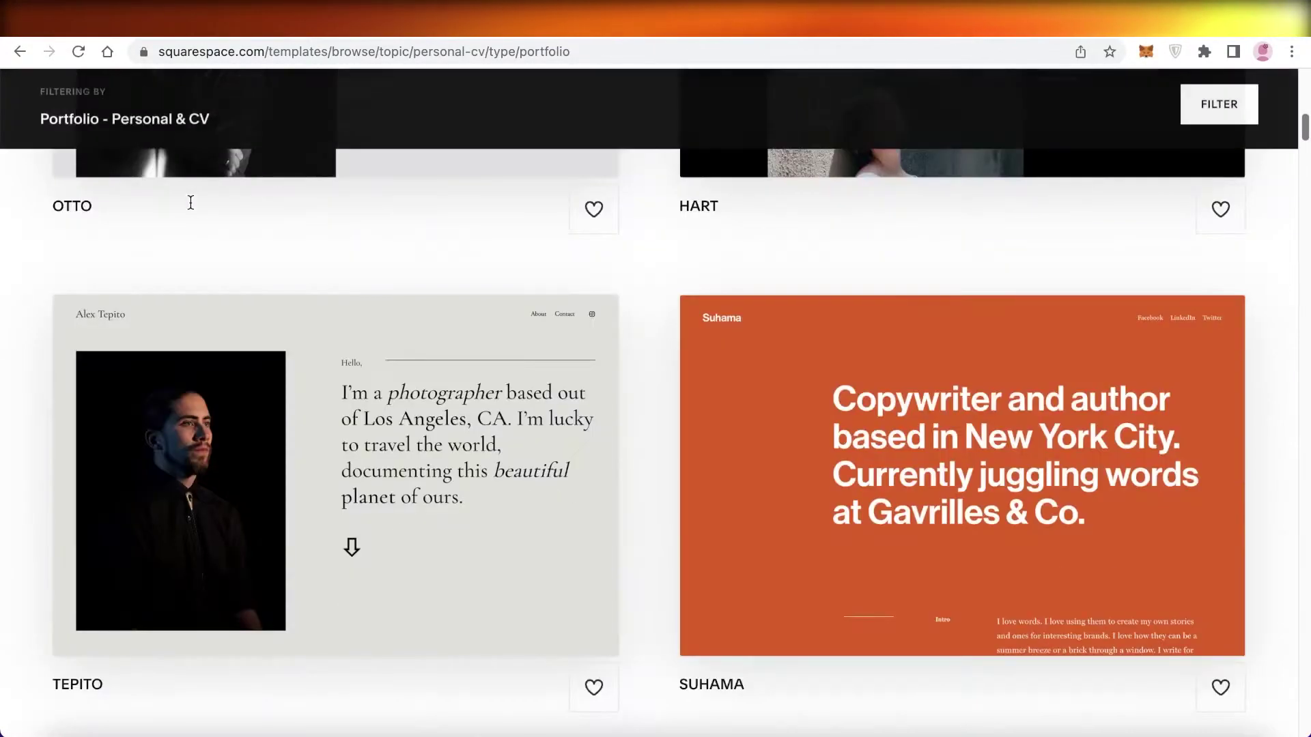
pyautogui.scroll(8, 190, 202)
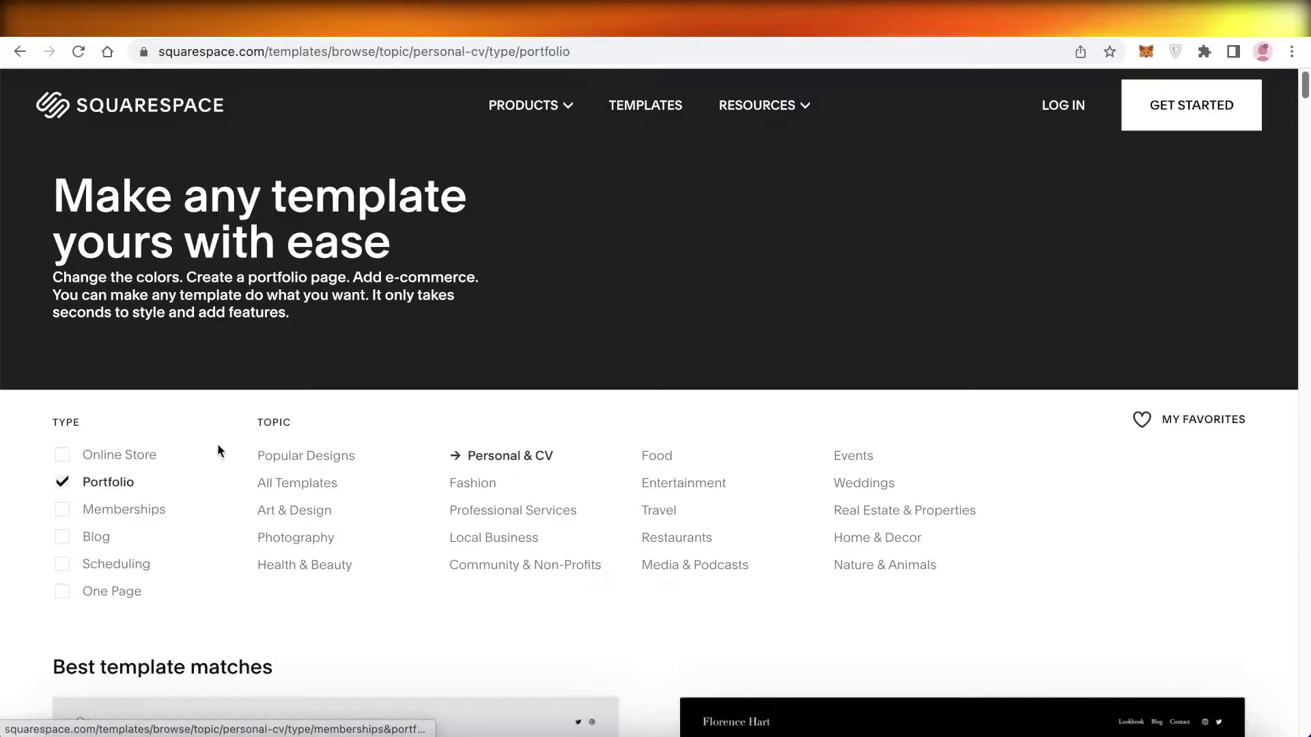
pyautogui.scroll(-8, 193, 544)
pyautogui.scroll(8, 224, 545)
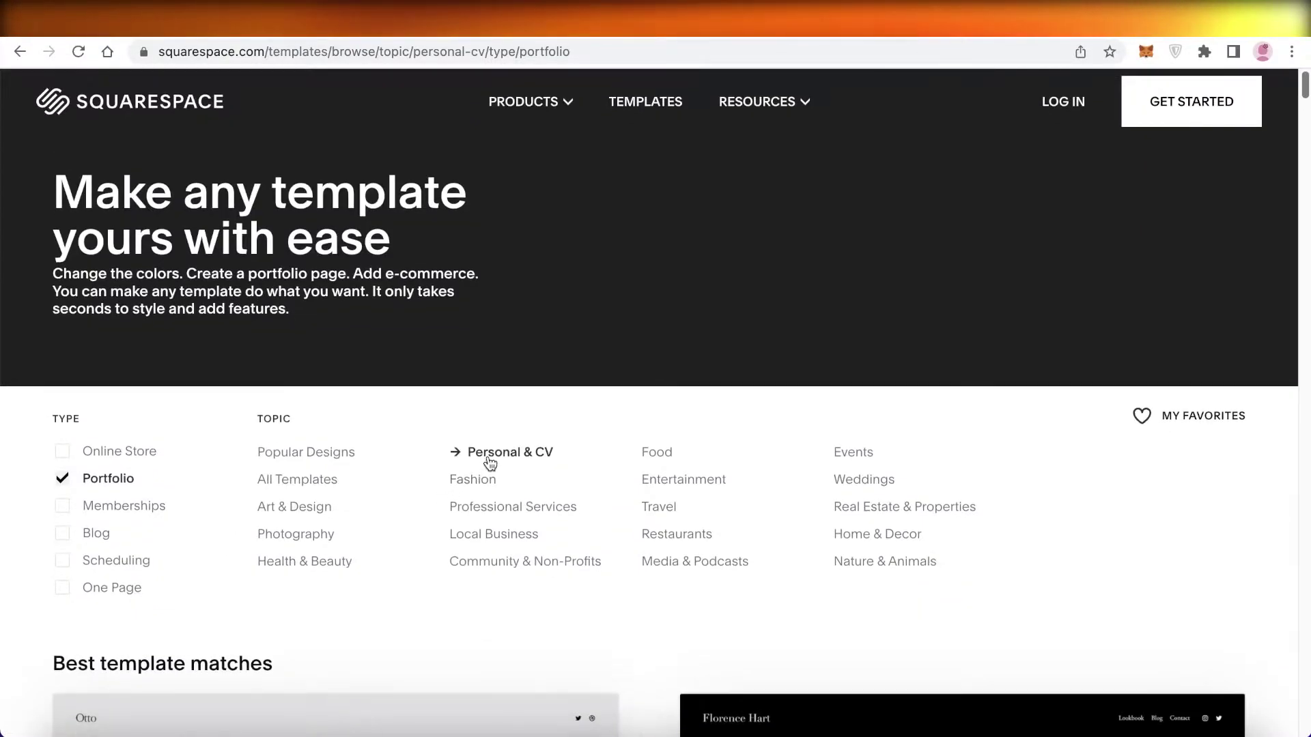
pyautogui.scroll(-2, 481, 511)
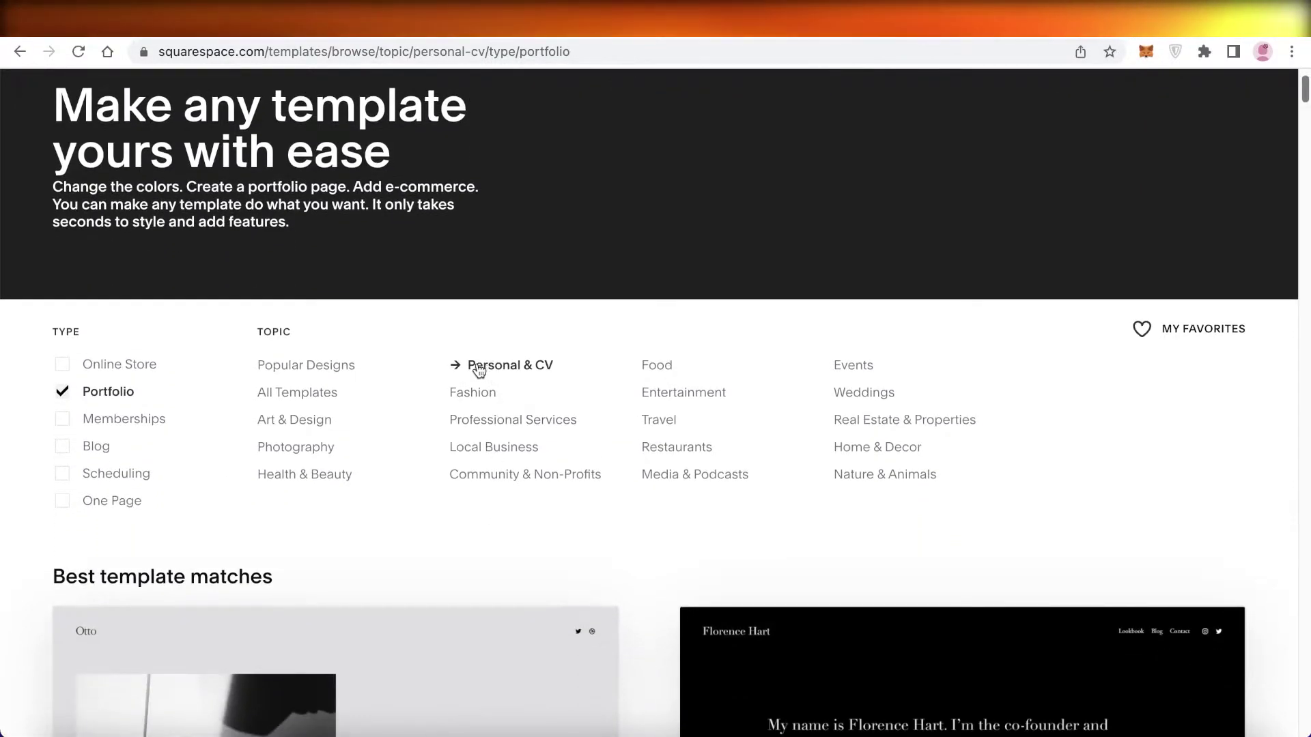
pyautogui.scroll(-1, 534, 374)
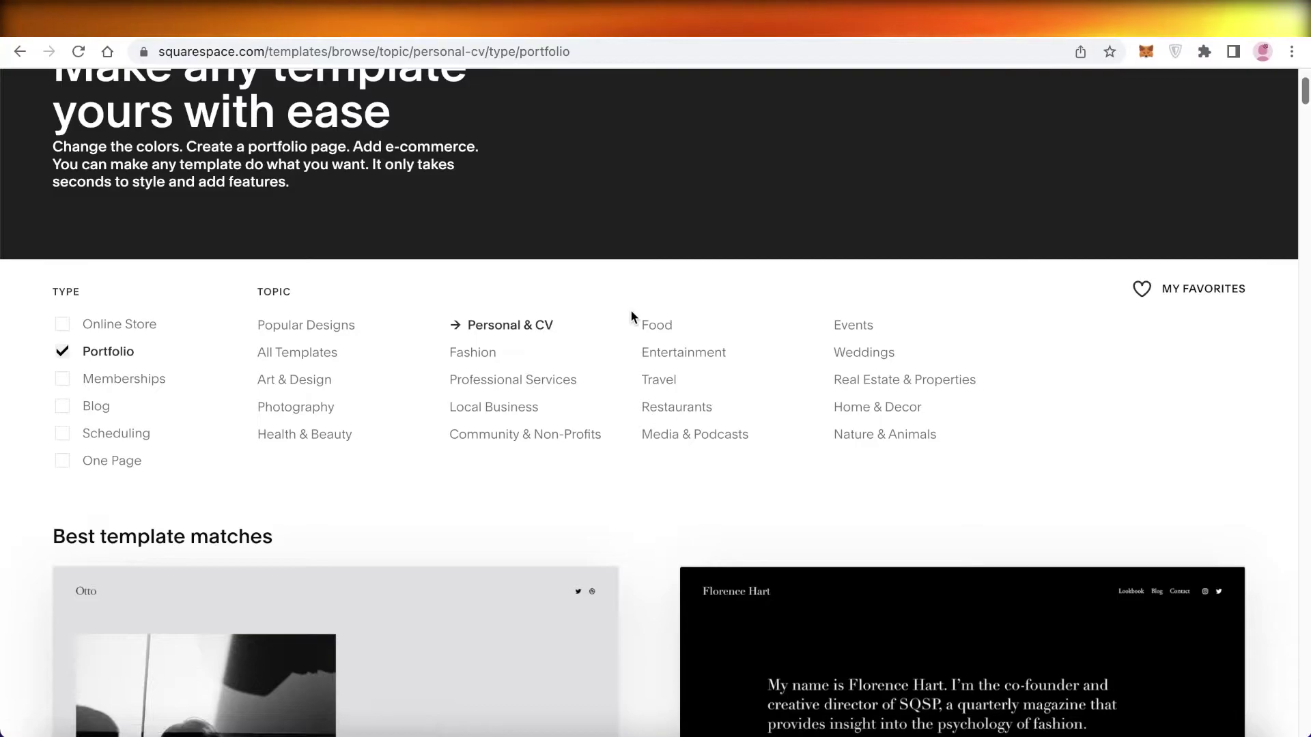
# Filter the portfolio templates by the Fashion topic and look over the best matches
pyautogui.click(466, 355)
pyautogui.scroll(-6, 464, 357)
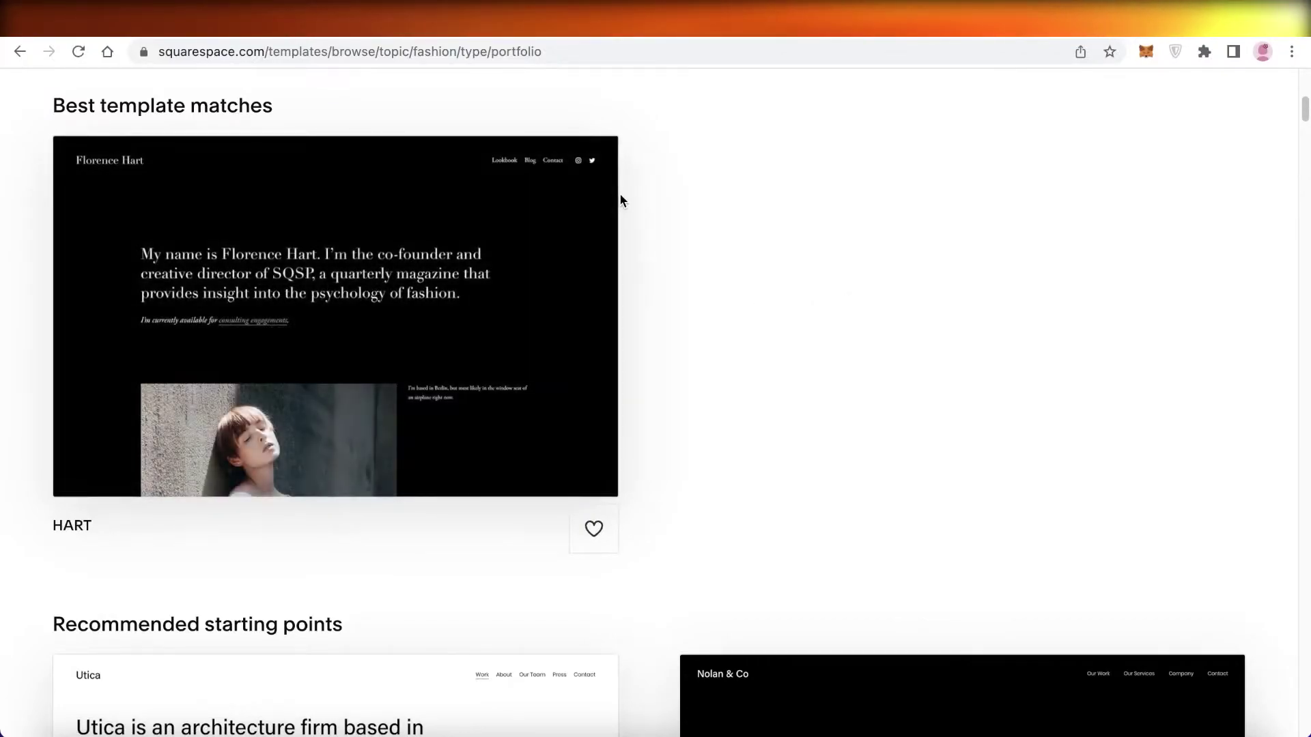
pyautogui.scroll(5, 619, 193)
pyautogui.scroll(-2, 616, 193)
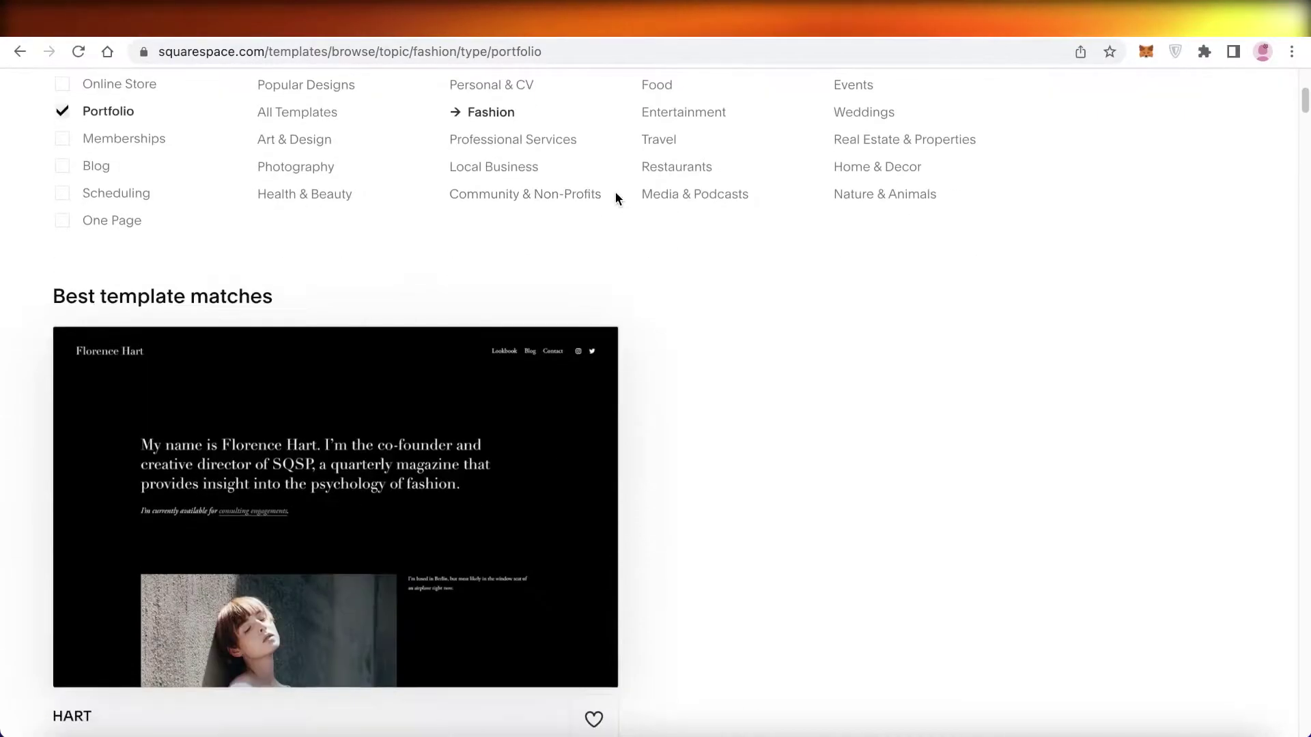
# Switch the template topic to Restaurants and look through the recommended portfolio designs
pyautogui.click(672, 168)
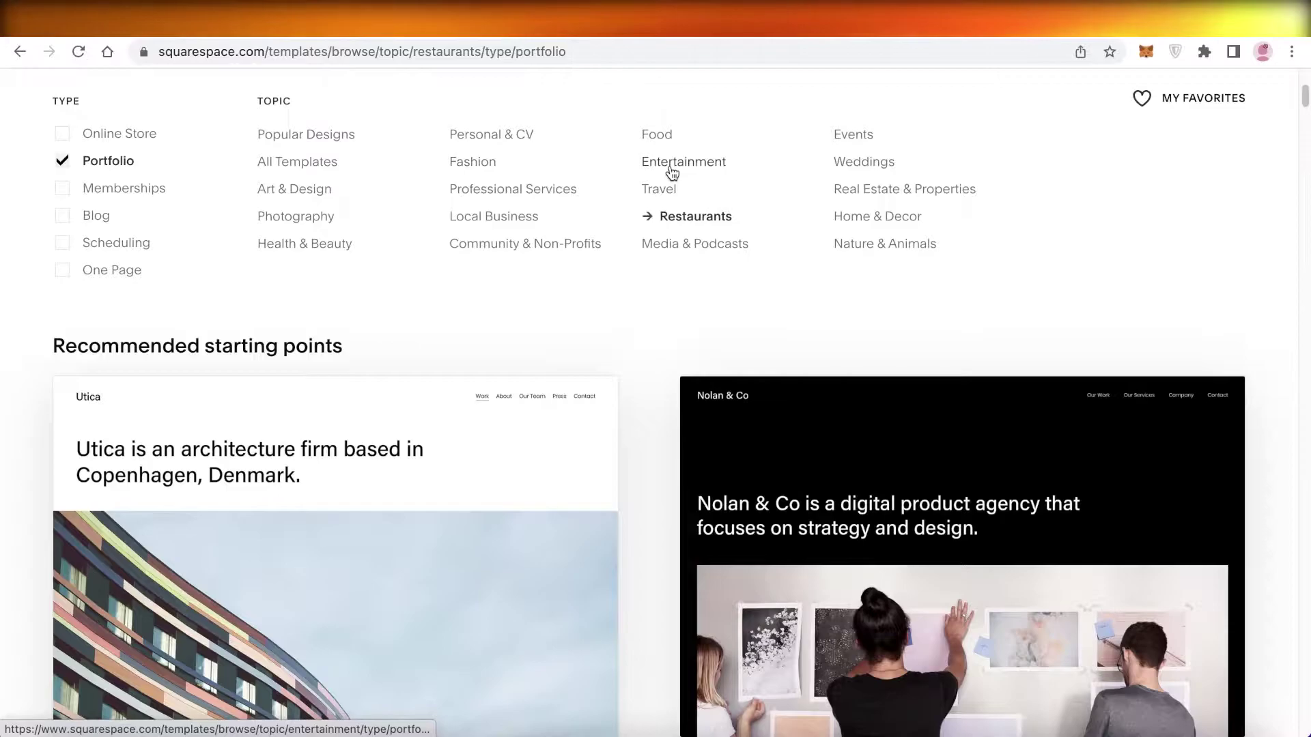
pyautogui.scroll(-3, 635, 223)
pyautogui.scroll(2, 603, 239)
pyautogui.scroll(-5, 257, 313)
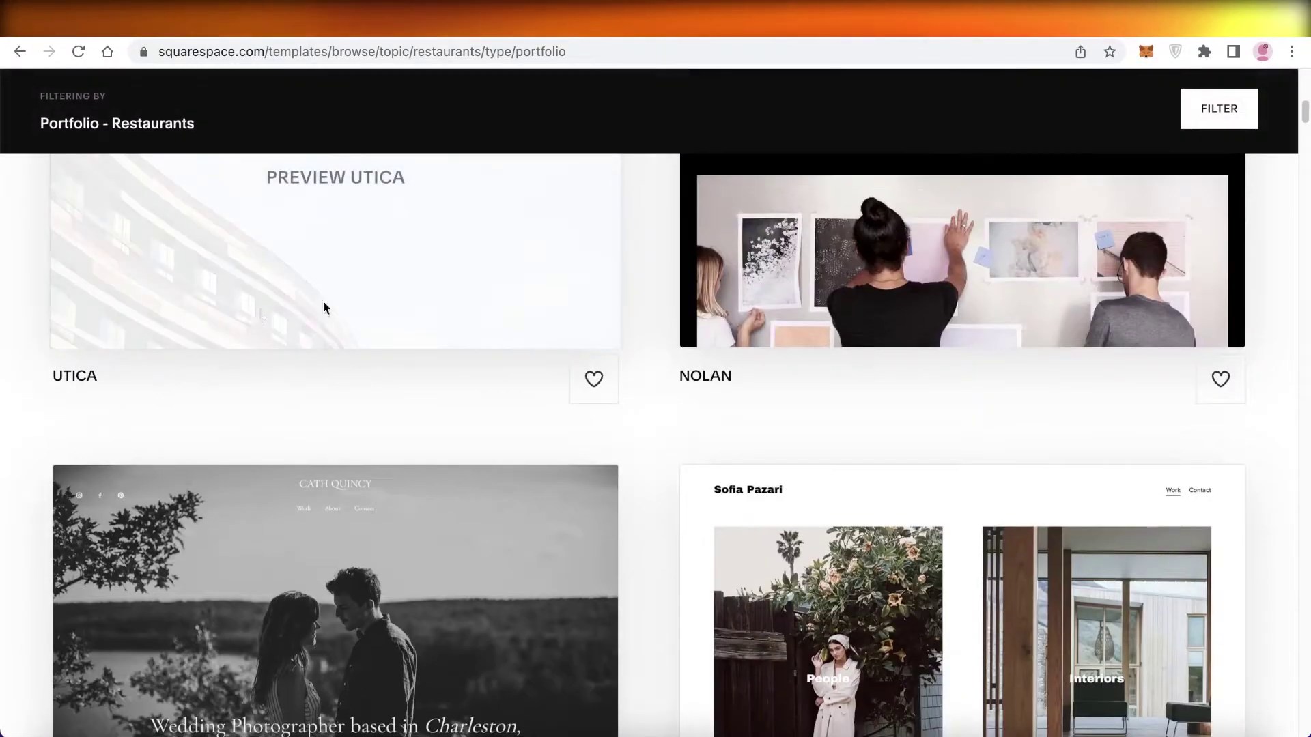
pyautogui.scroll(-3, 324, 308)
pyautogui.scroll(-6, 383, 317)
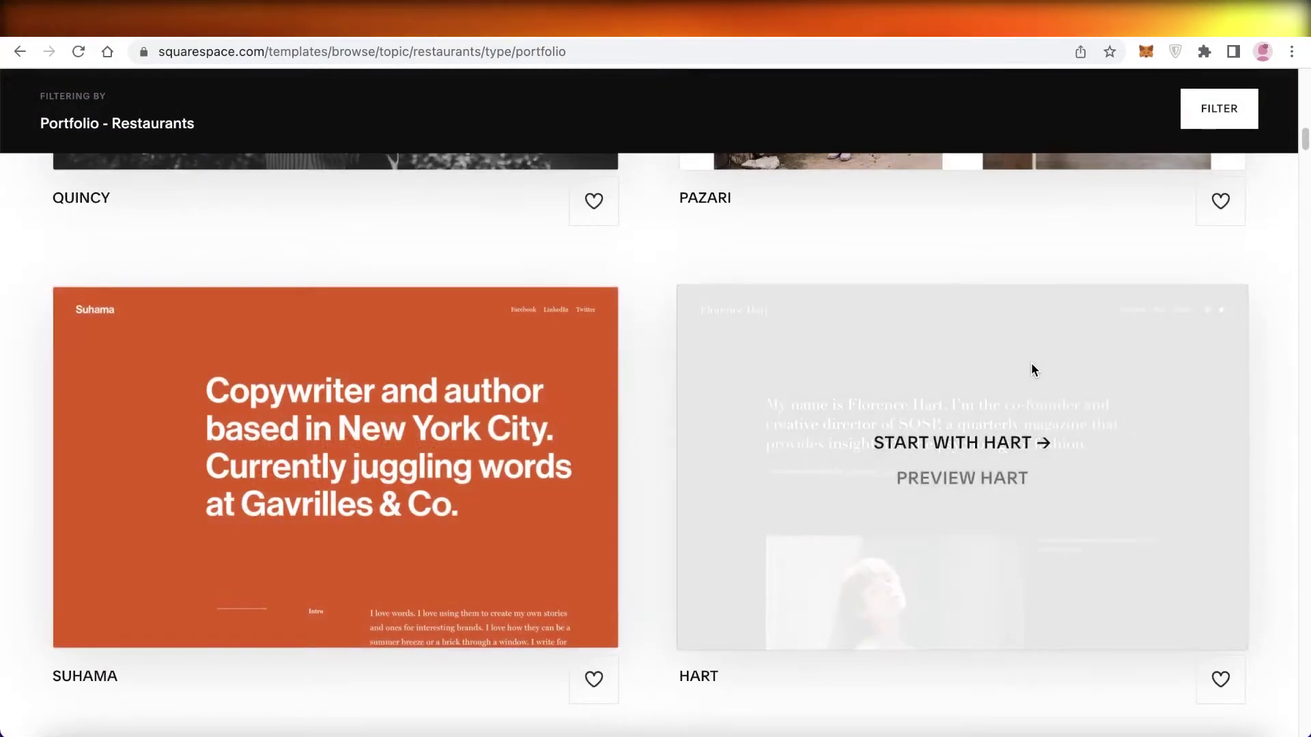
pyautogui.scroll(-5, 1031, 369)
pyautogui.scroll(20, 956, 409)
# Switch the portfolio template topic to Weddings
pyautogui.click(842, 399)
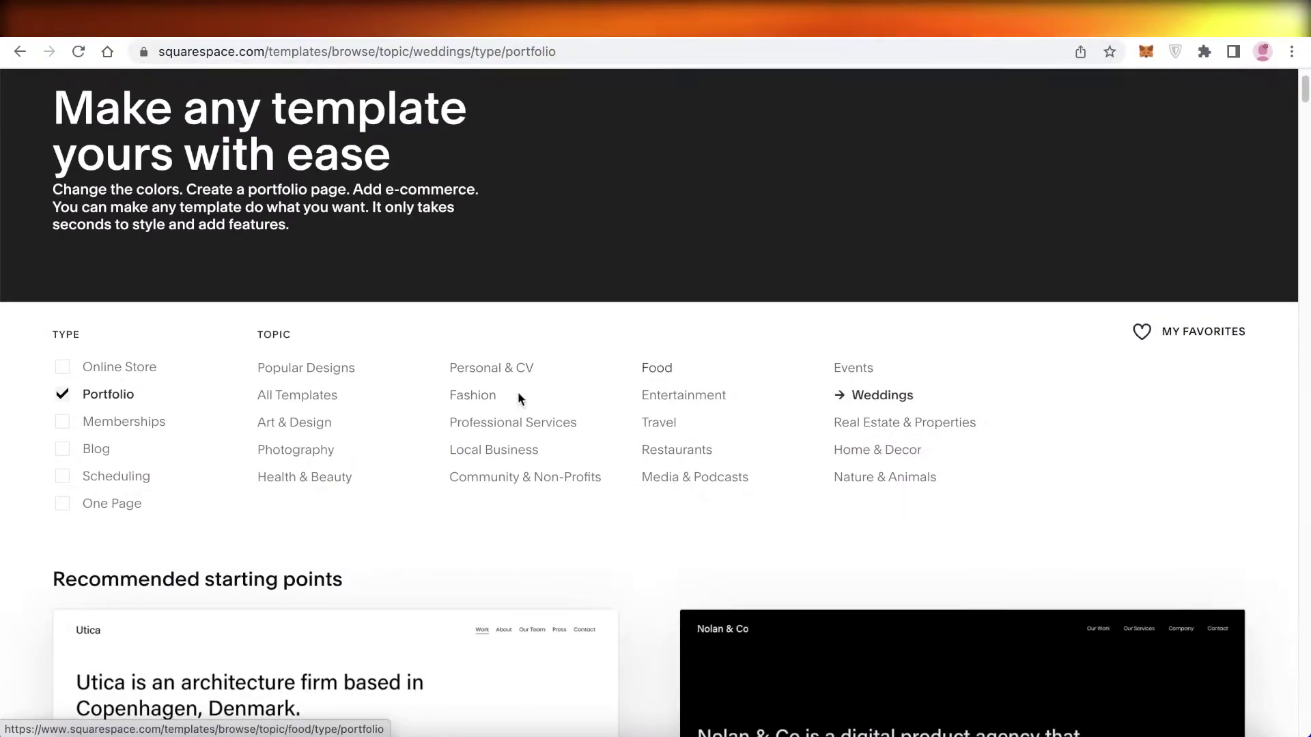
# Switch the portfolio template topic to Fashion and look over the best template matches
pyautogui.click(470, 401)
pyautogui.scroll(-7, 468, 407)
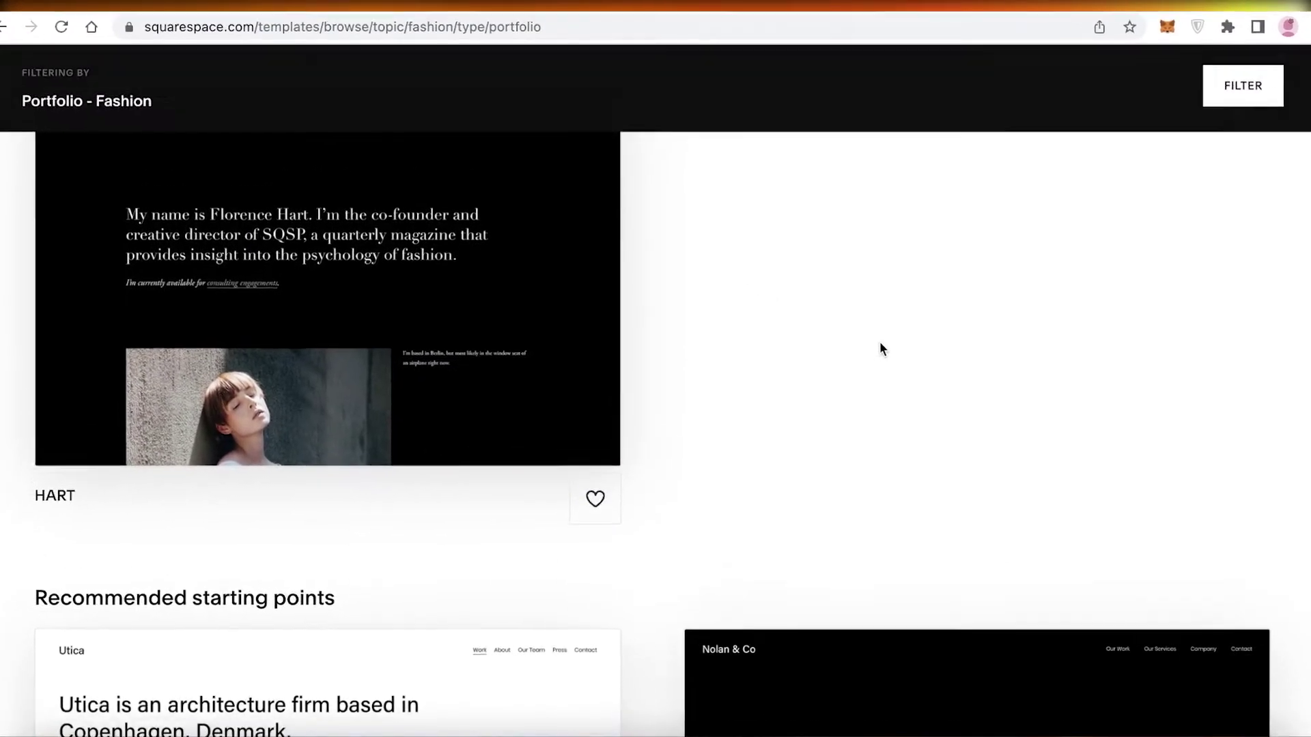
pyautogui.scroll(2, 888, 334)
pyautogui.scroll(4, 539, 260)
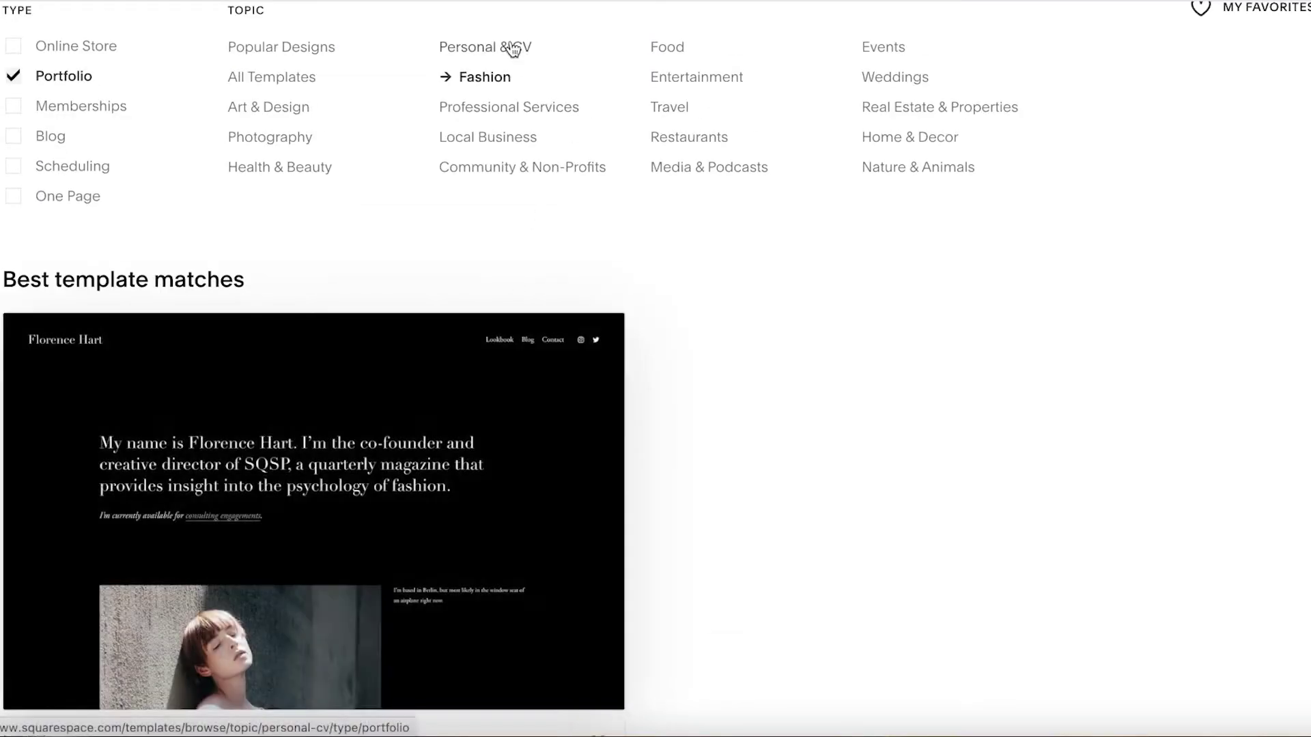
# Filter the portfolio templates by the Personal & CV topic and look over the first designs, including Otto and Hart
pyautogui.click(510, 47)
pyautogui.scroll(-7, 514, 68)
pyautogui.scroll(3, 895, 291)
pyautogui.moveTo(896, 291)
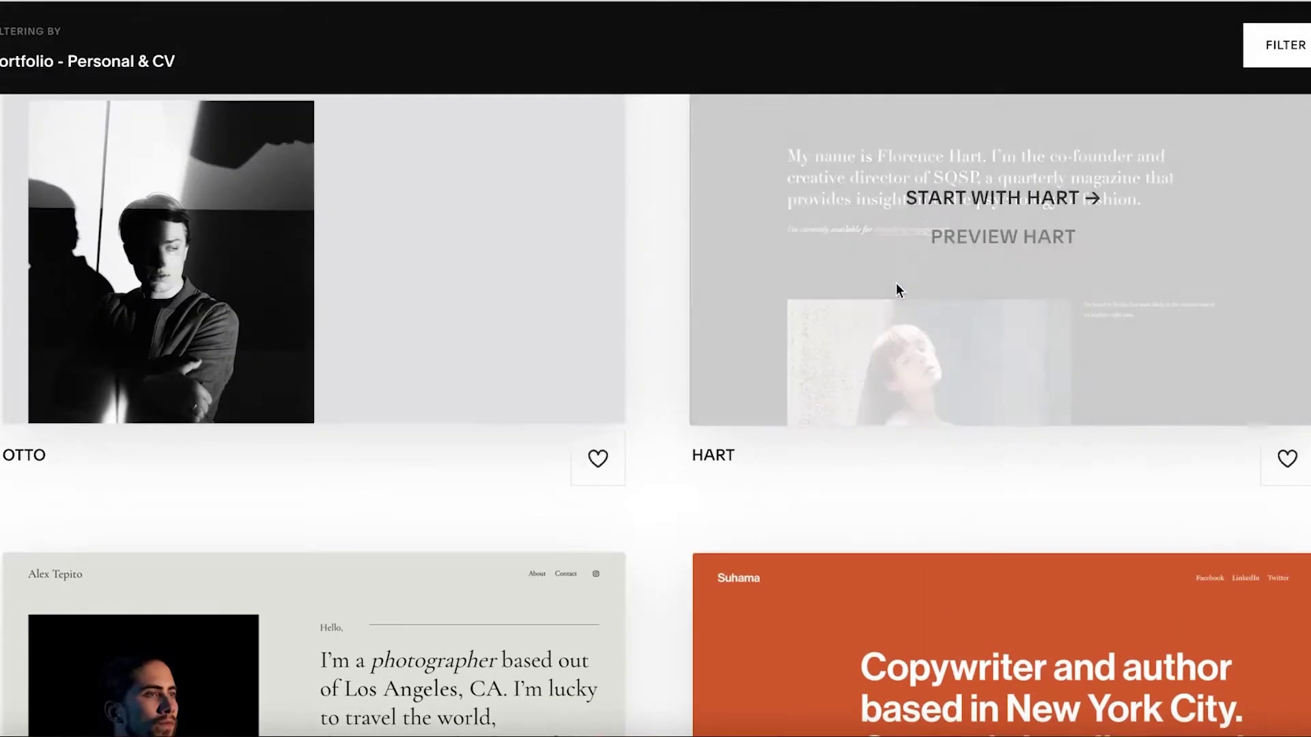
pyautogui.scroll(1, 965, 273)
pyautogui.scroll(-3, 898, 299)
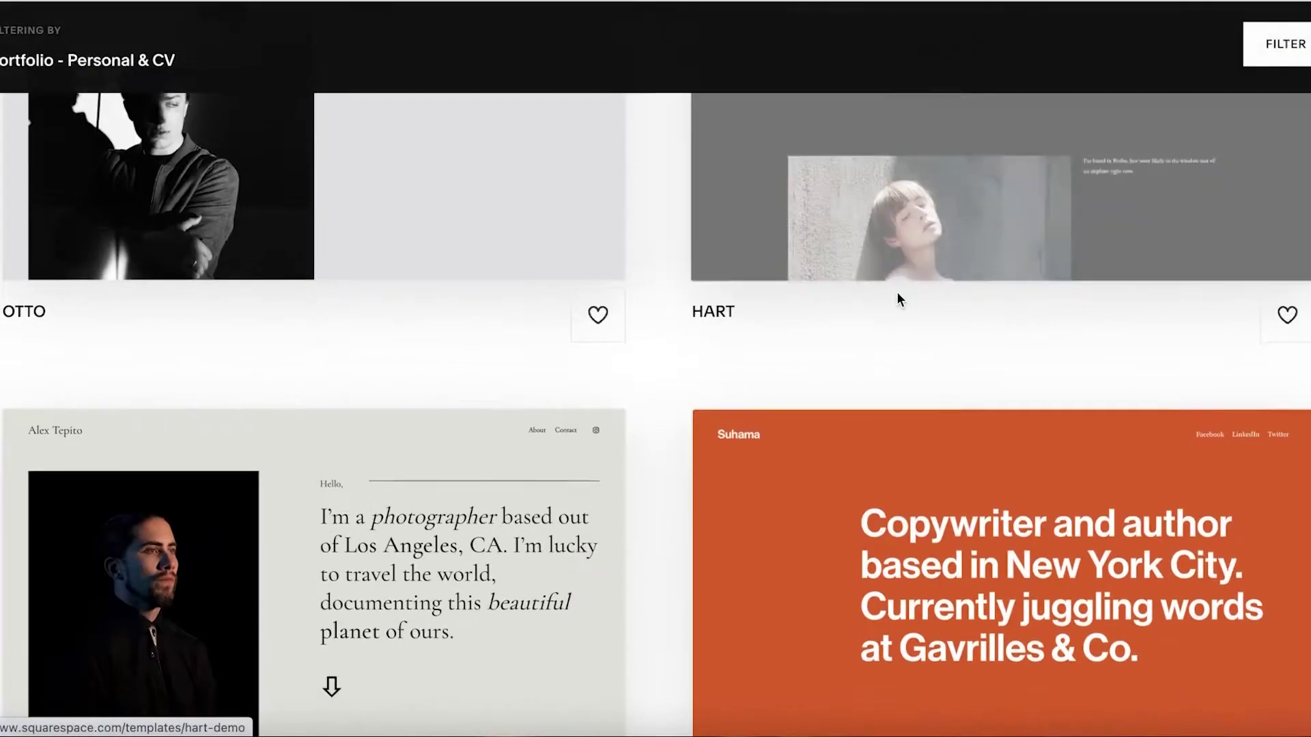
# Examine the remaining Personal & CV portfolio templates, from Balboa and Minetta through to Hawley and Kester
pyautogui.scroll(-20, 896, 292)
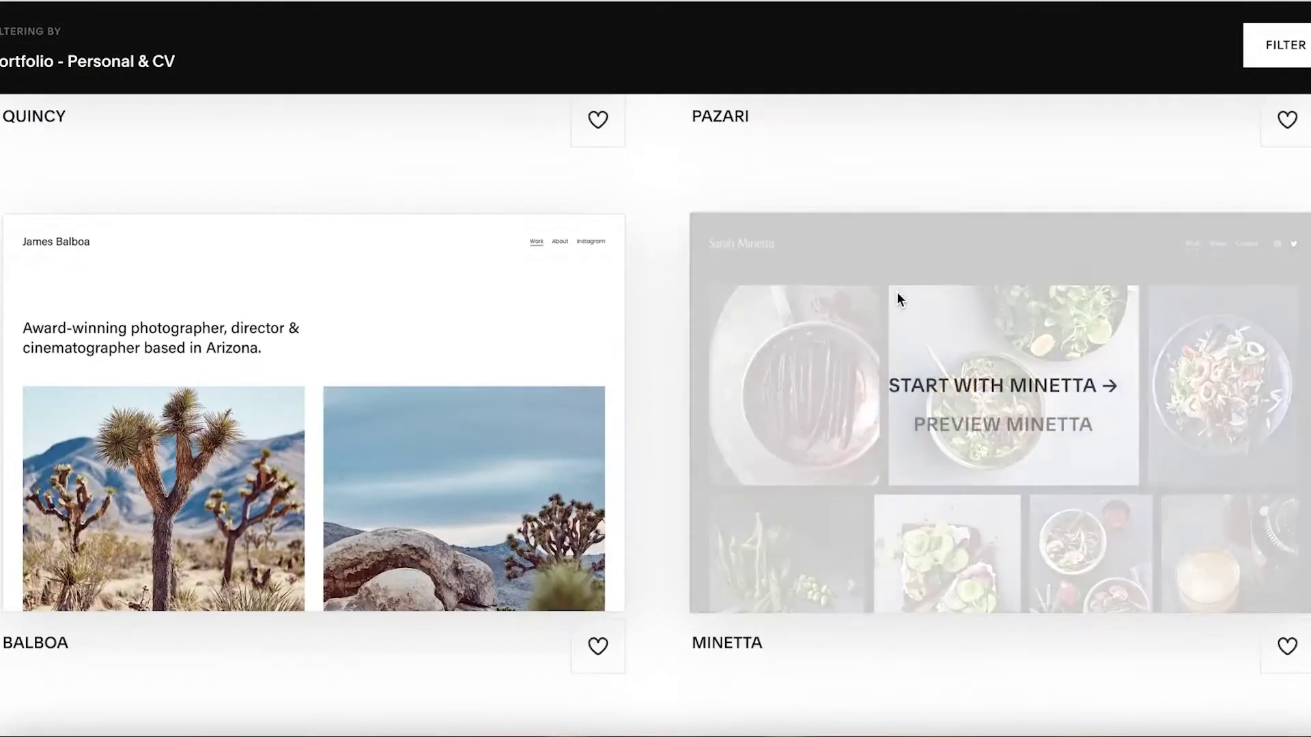
pyautogui.scroll(8, 896, 292)
pyautogui.scroll(-9, 896, 293)
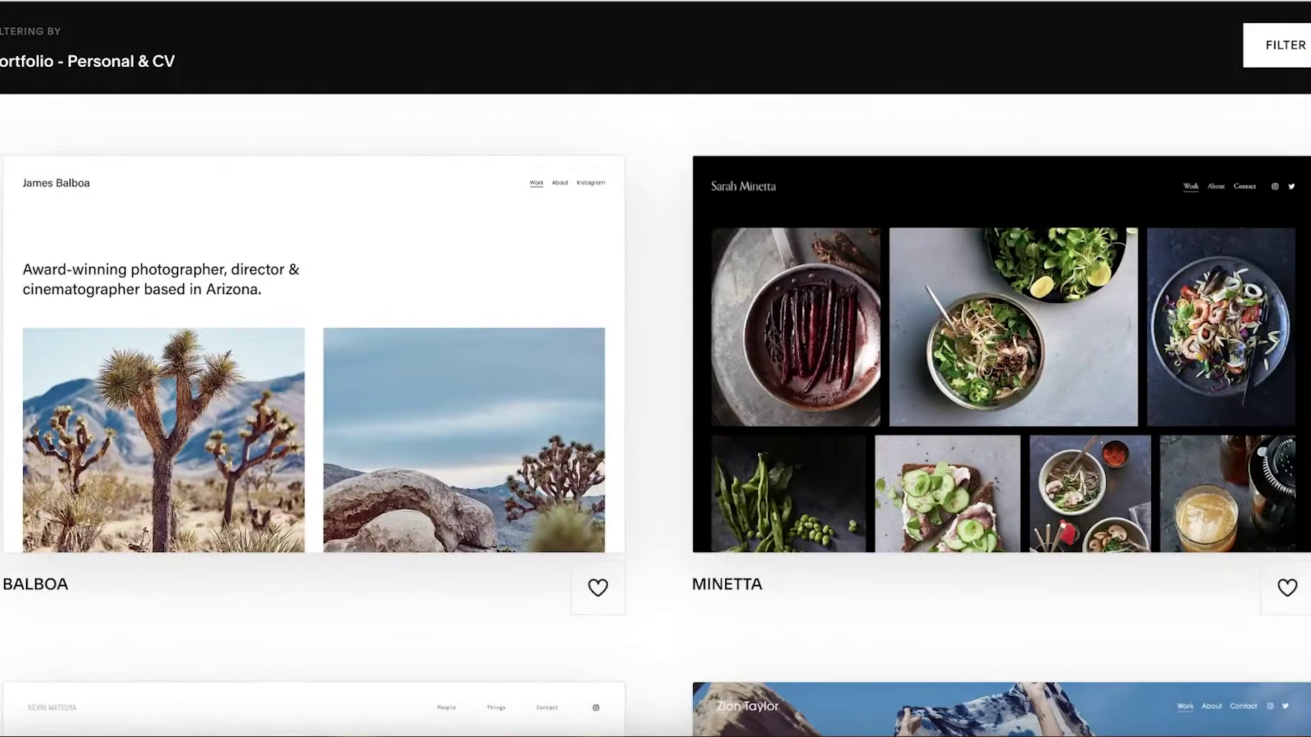
pyautogui.scroll(-14, 655, 409)
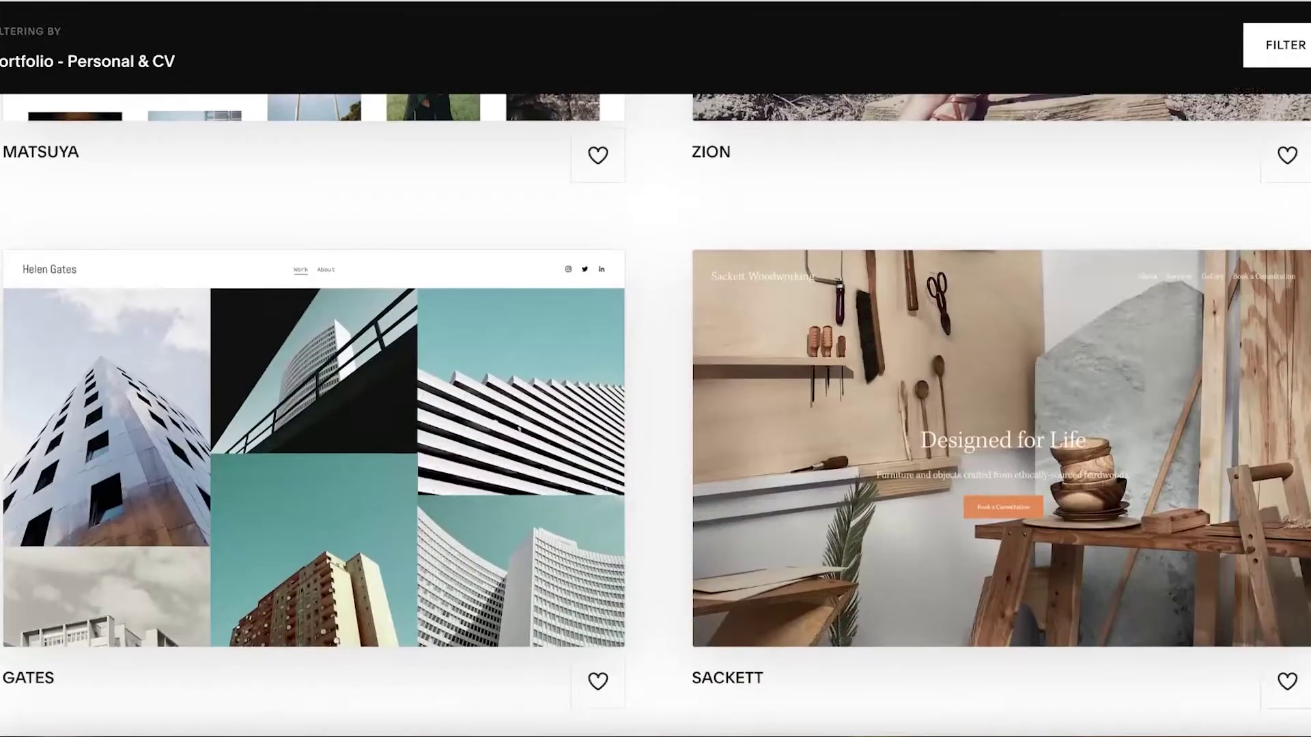
pyautogui.scroll(-15, 655, 409)
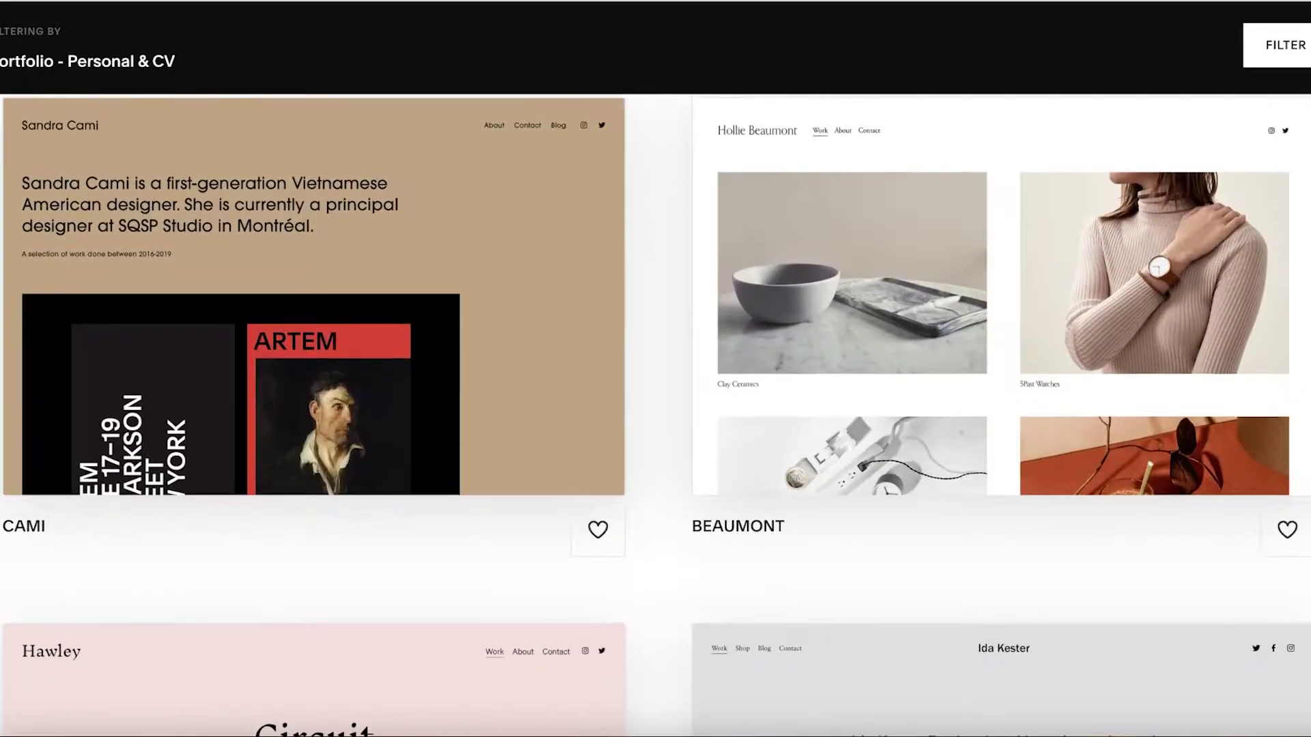
pyautogui.scroll(-8, 655, 410)
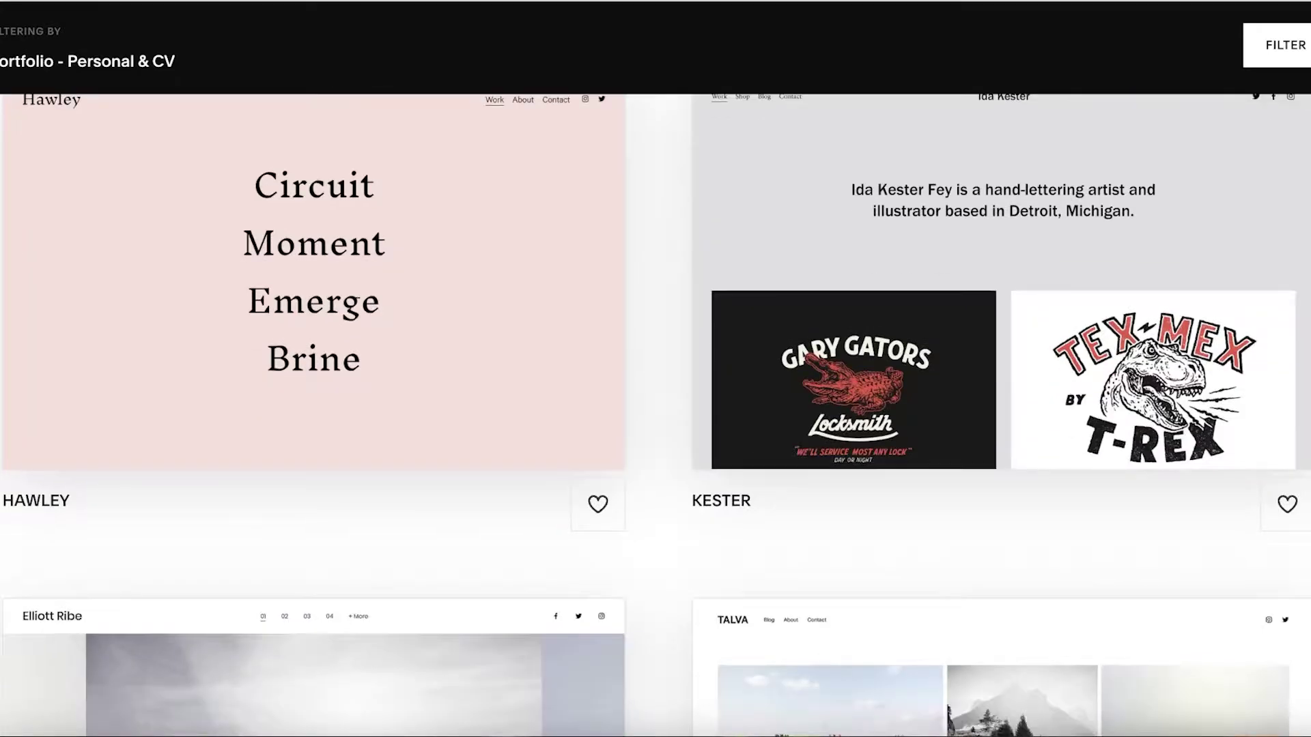
pyautogui.scroll(3, 655, 410)
pyautogui.scroll(-3, 655, 410)
pyautogui.scroll(1, 656, 410)
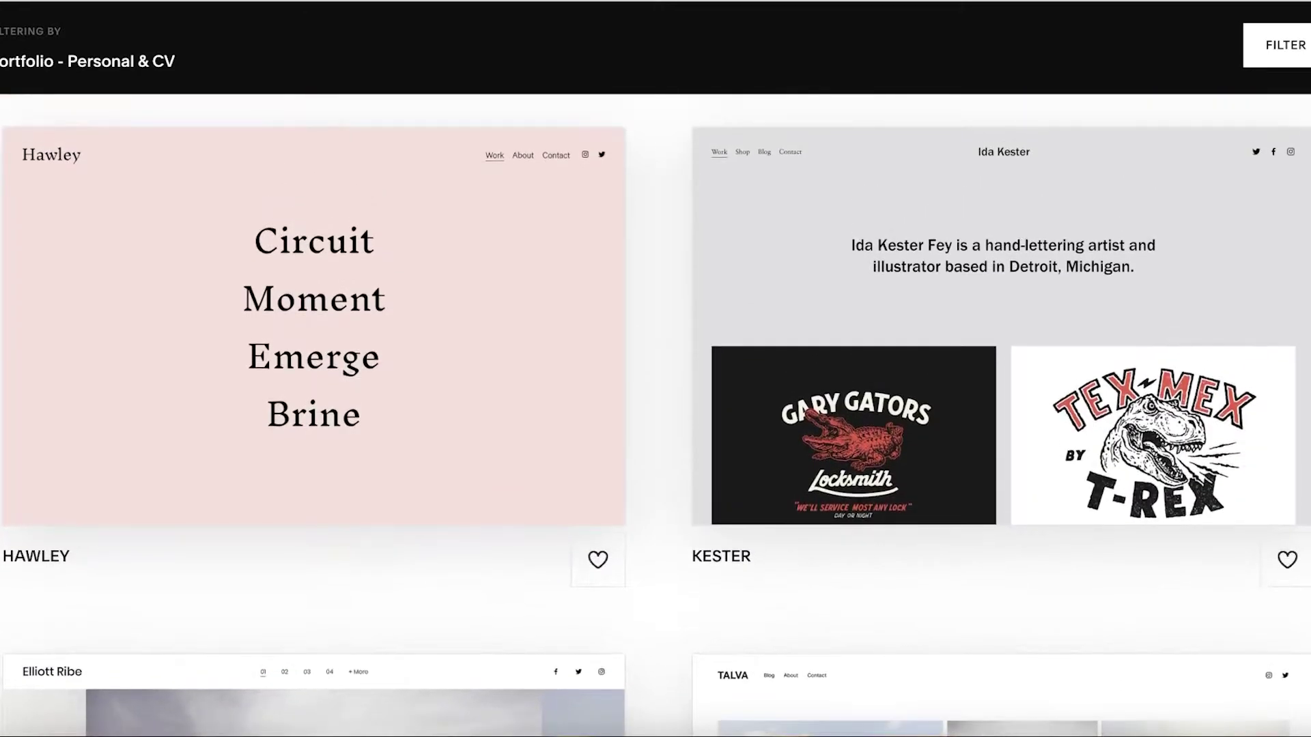
# Compare the Hawley and Kester designs and start a new site with the Hawley template
pyautogui.moveTo(1020, 208)
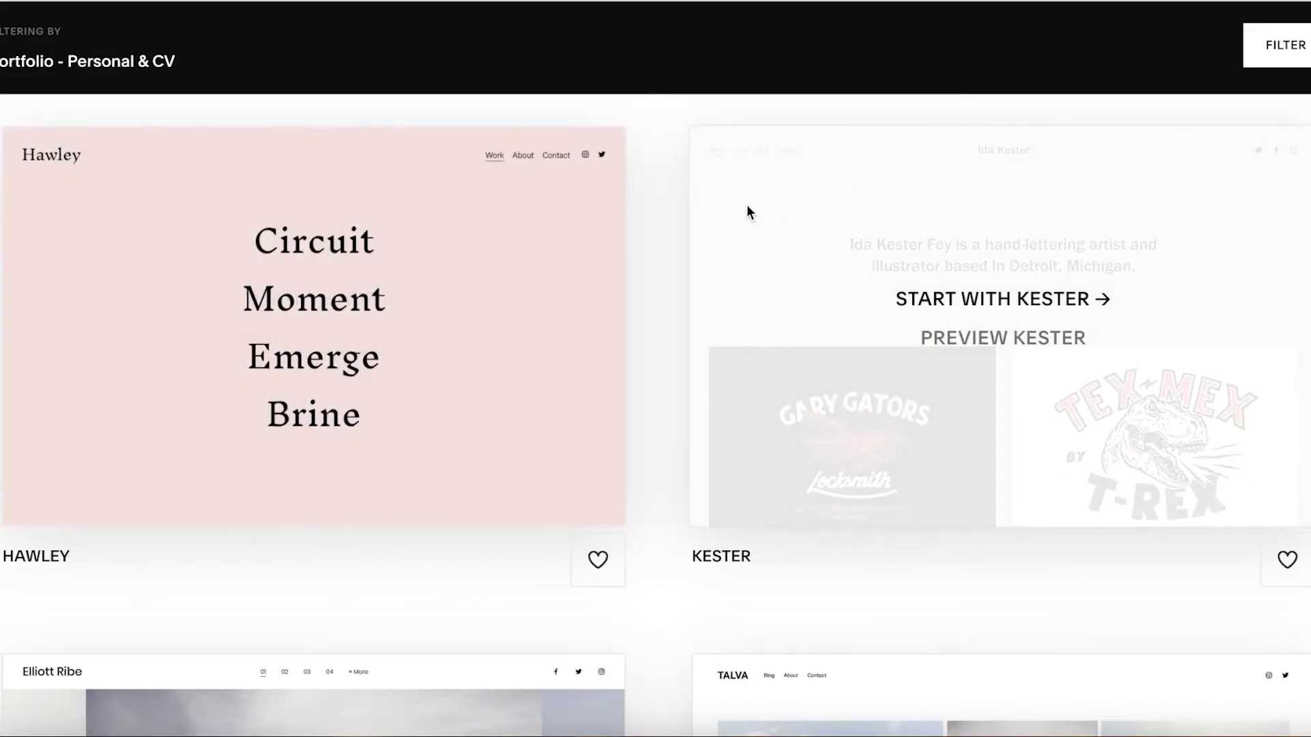
pyautogui.scroll(-7, 746, 210)
pyautogui.scroll(7, 710, 234)
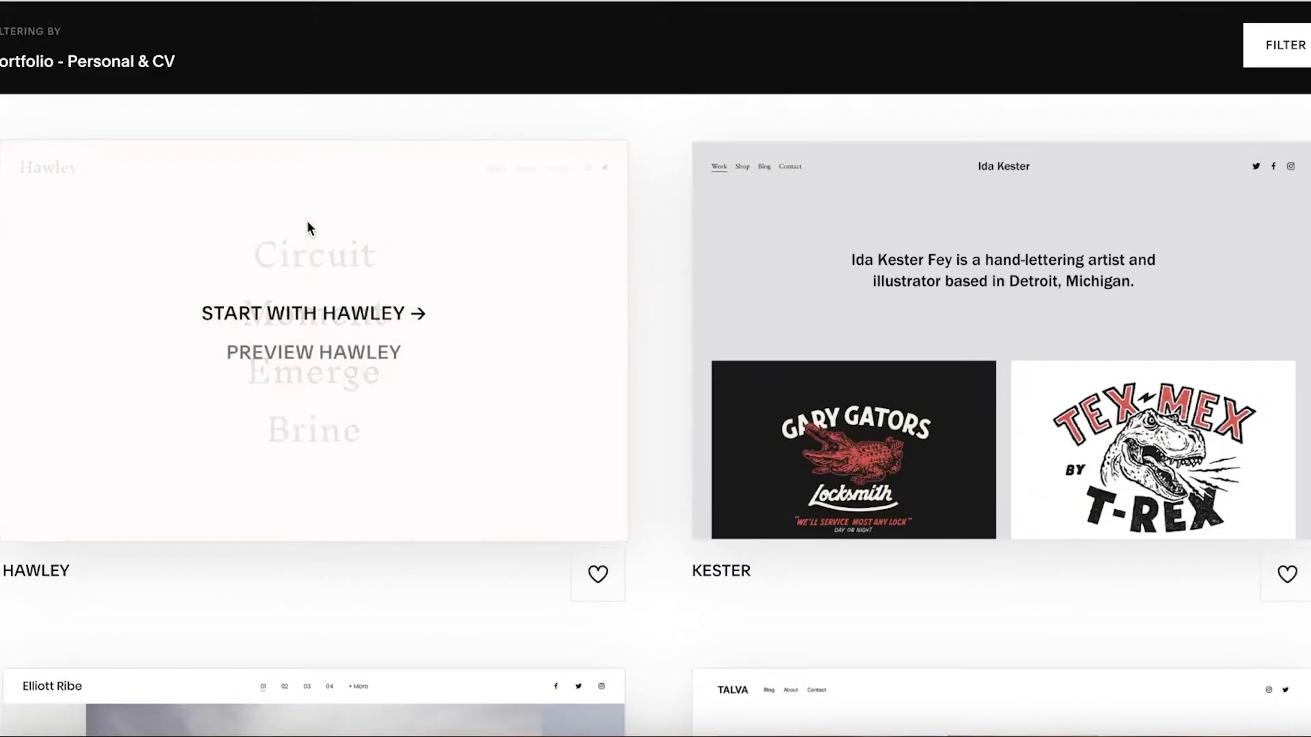
pyautogui.click(306, 313)
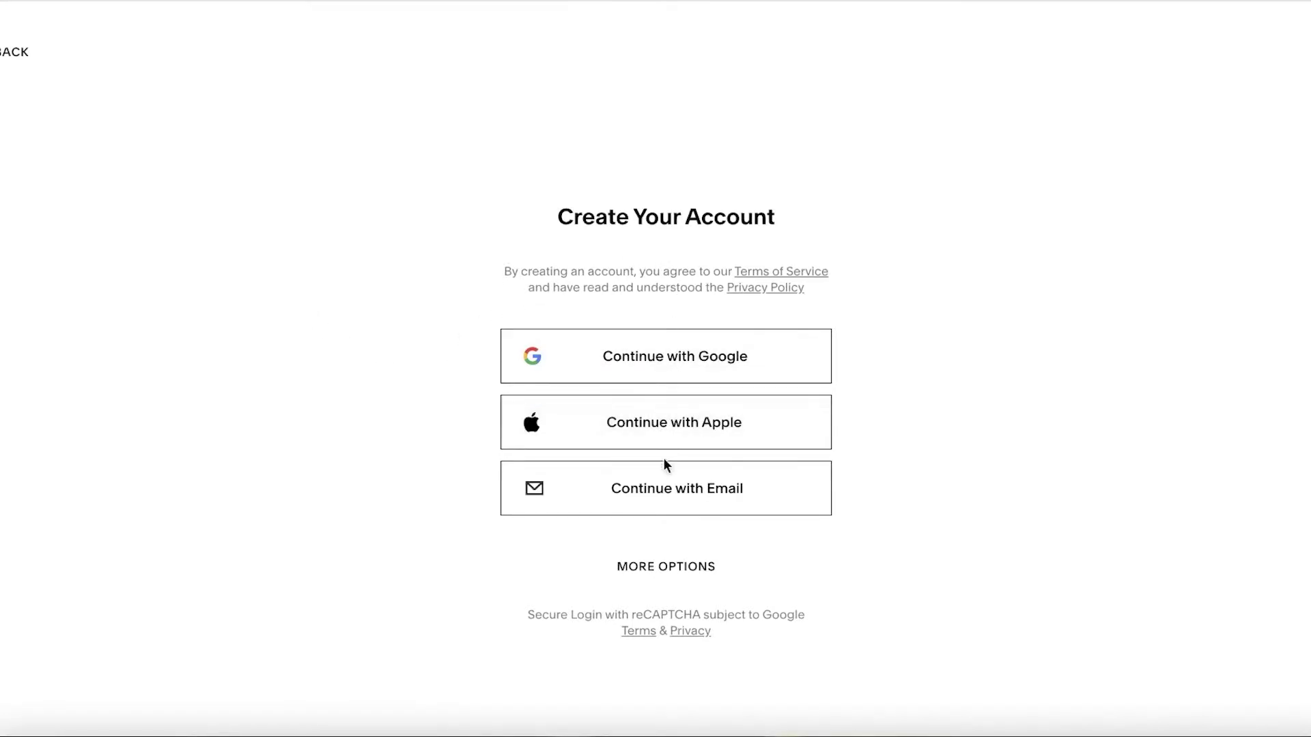
# Continue past account creation by authenticating with an existing Google account
pyautogui.click(680, 359)
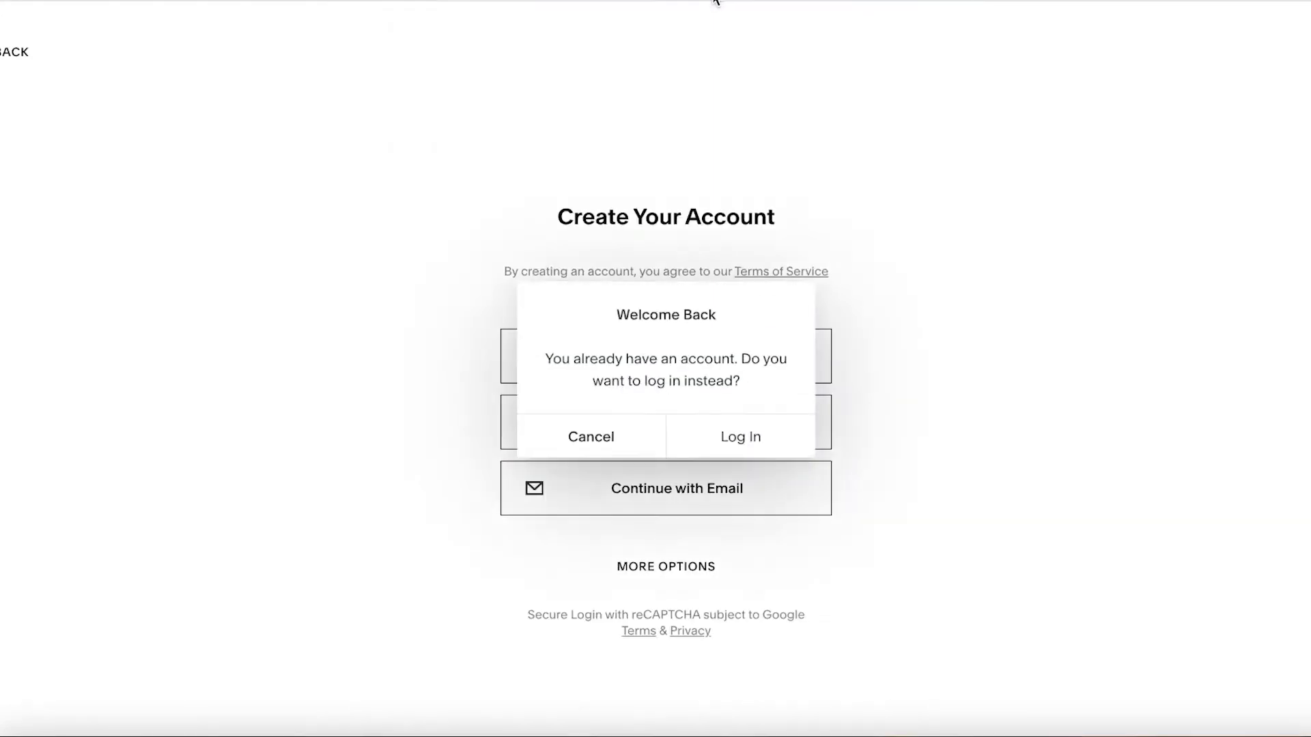
pyautogui.click(583, 455)
pyautogui.click(650, 341)
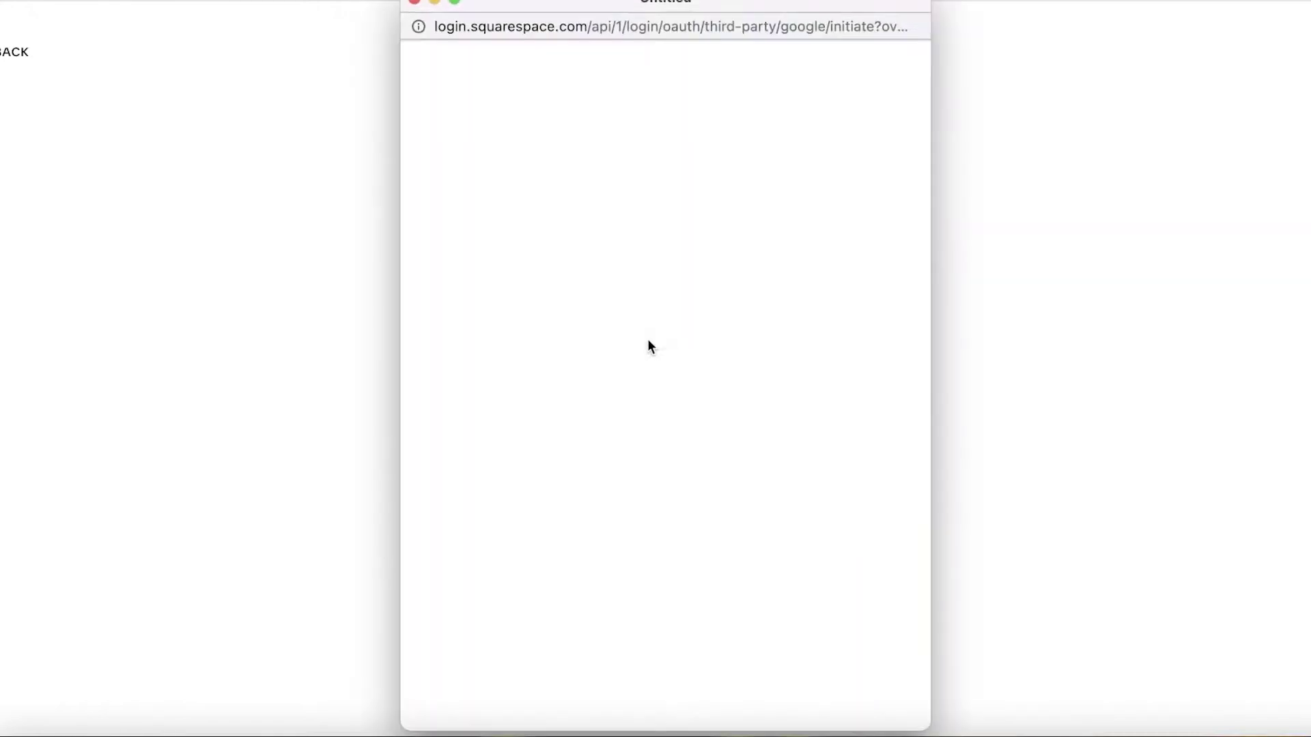
pyautogui.click(625, 304)
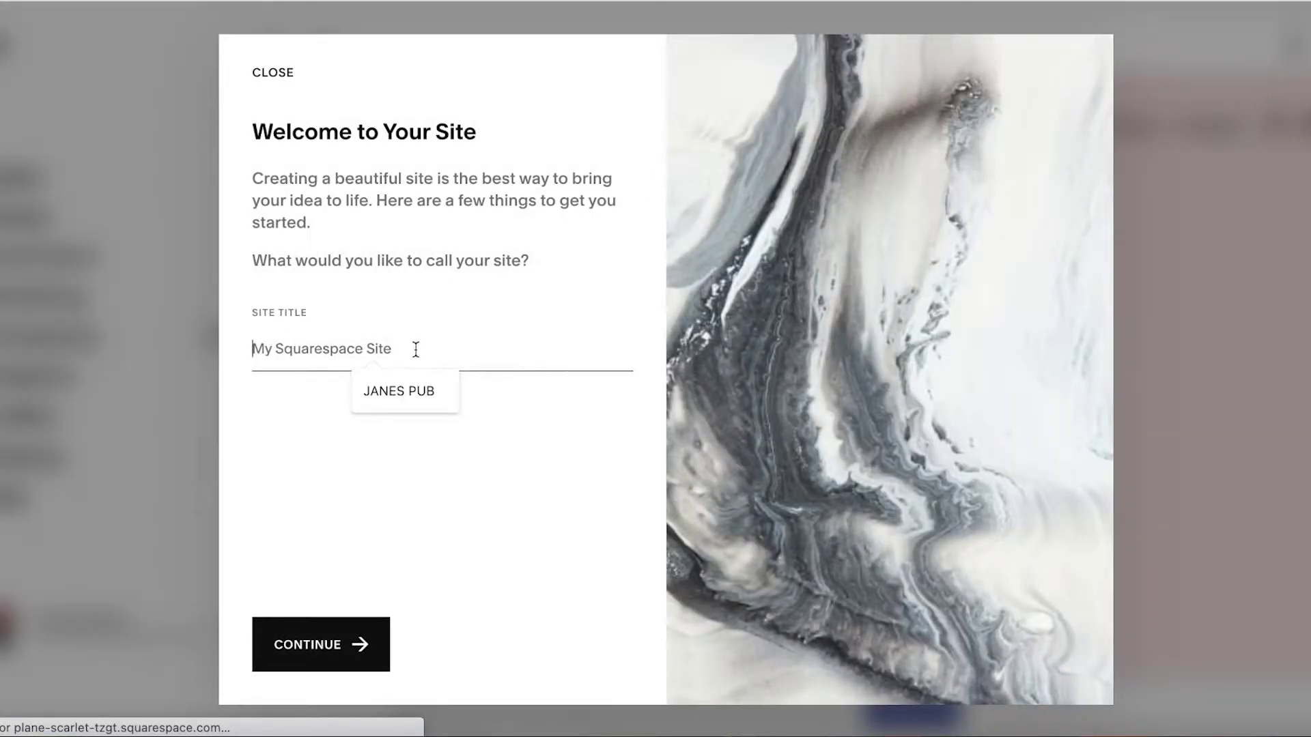
# Name the new site "Janes Fashion Portfolio" and continue the setup
pyautogui.write('P')
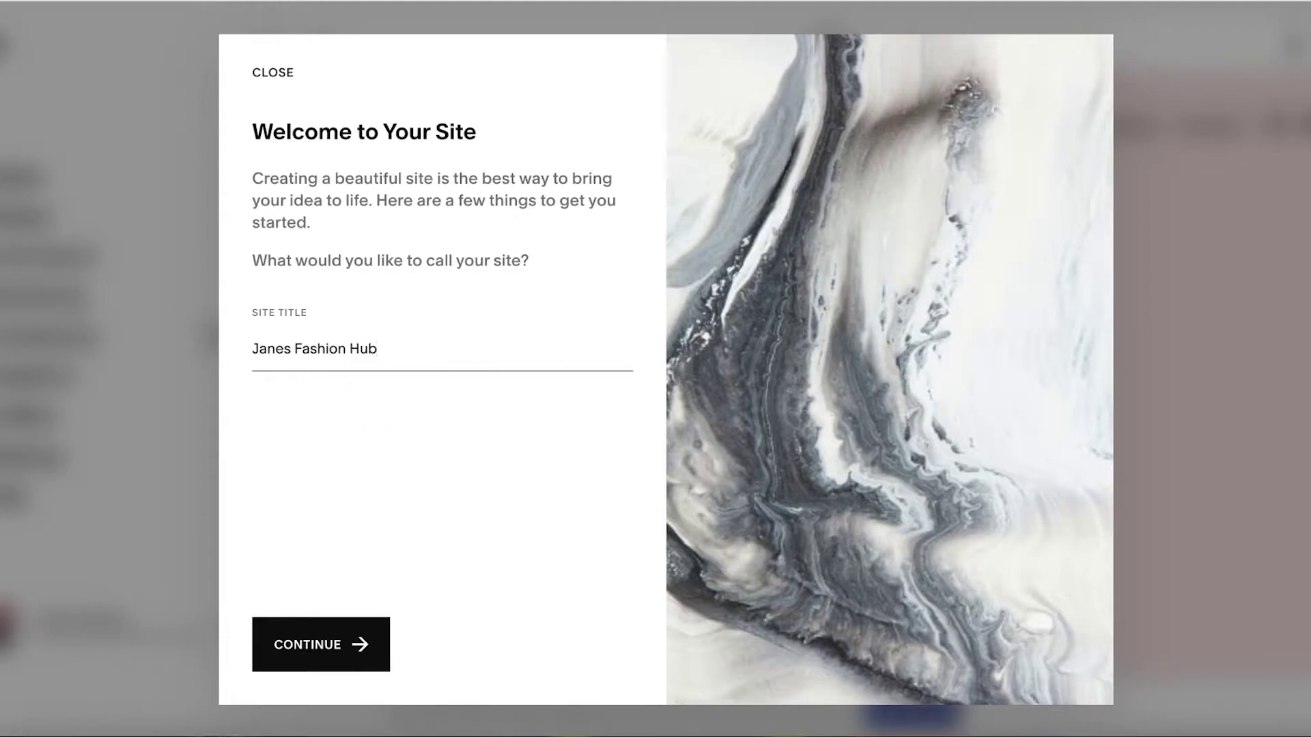
pyautogui.press('BackSpace')
pyautogui.press('BackSpace')
pyautogui.press('BackSpace')
pyautogui.click(350, 657)
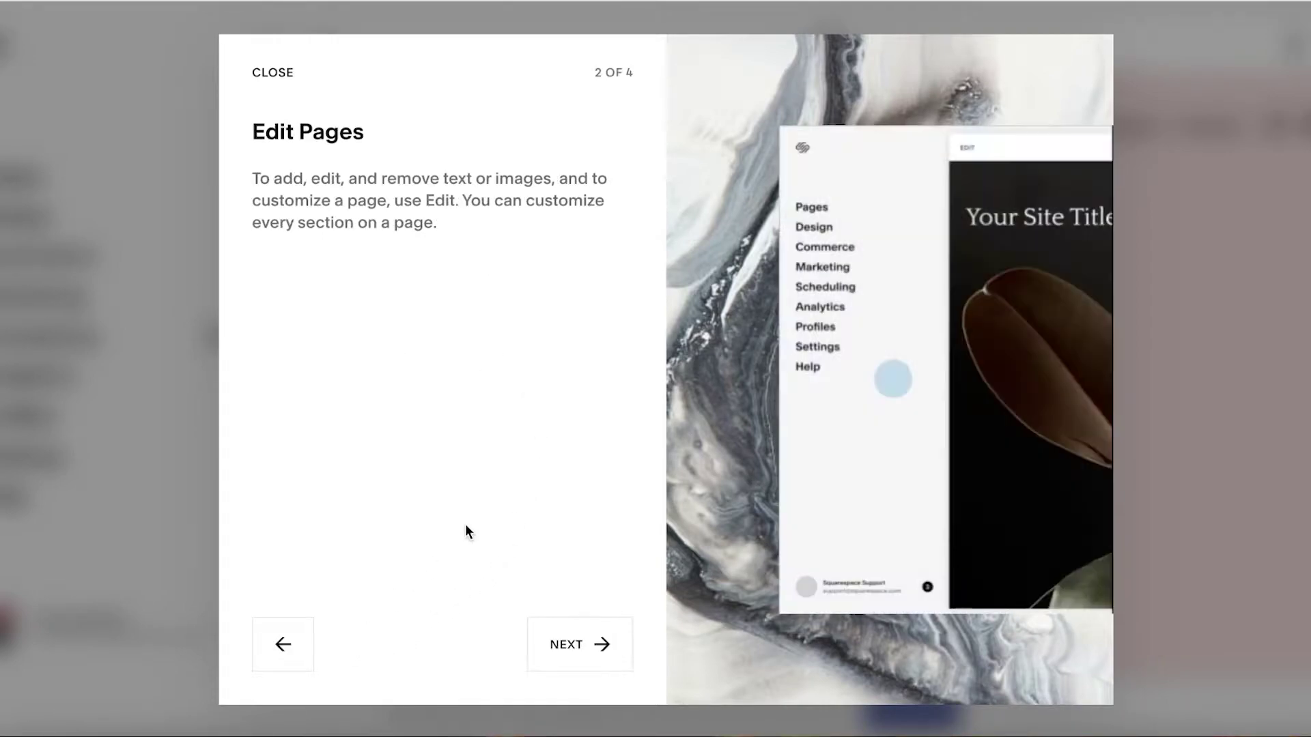
# Go through the remaining welcome tour pages and finish the introduction
pyautogui.click(587, 646)
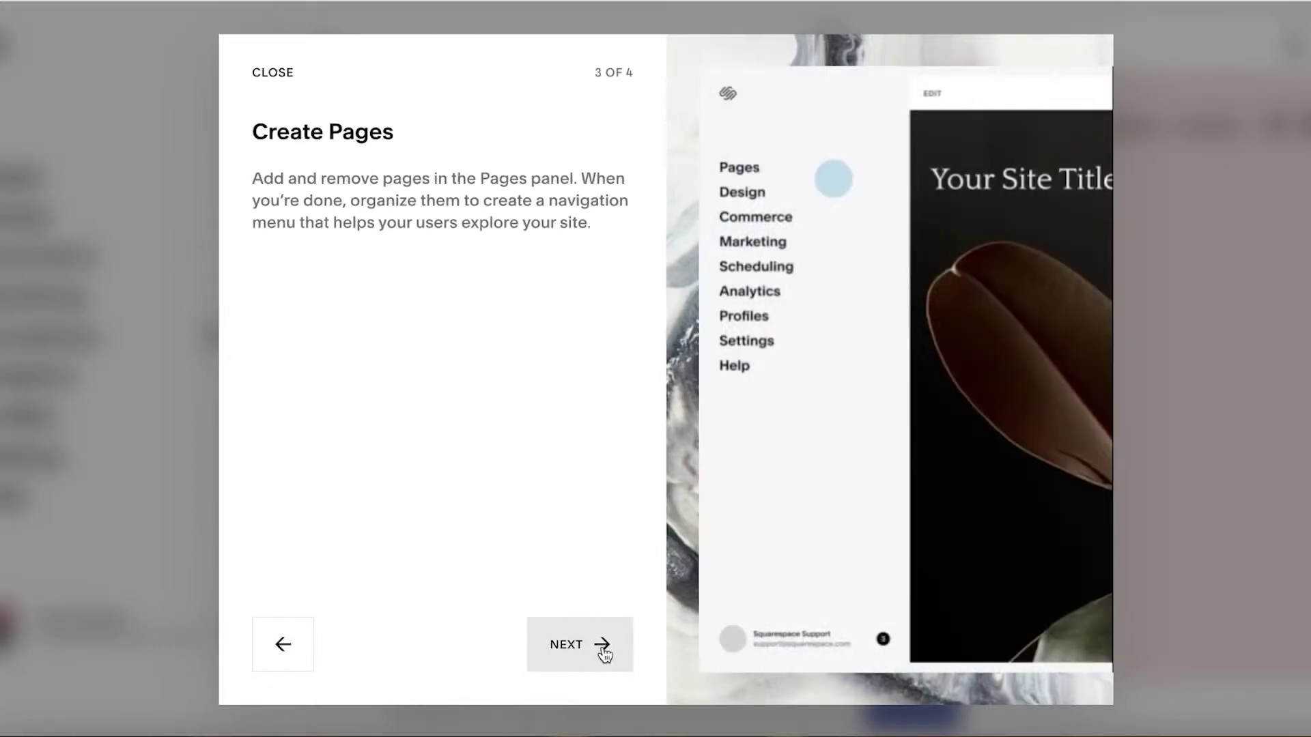
pyautogui.click(600, 647)
pyautogui.click(601, 649)
# Look over the new site's Work page from header to footer and follow its site title link
pyautogui.scroll(-4, 655, 390)
pyautogui.scroll(-2, 1161, 341)
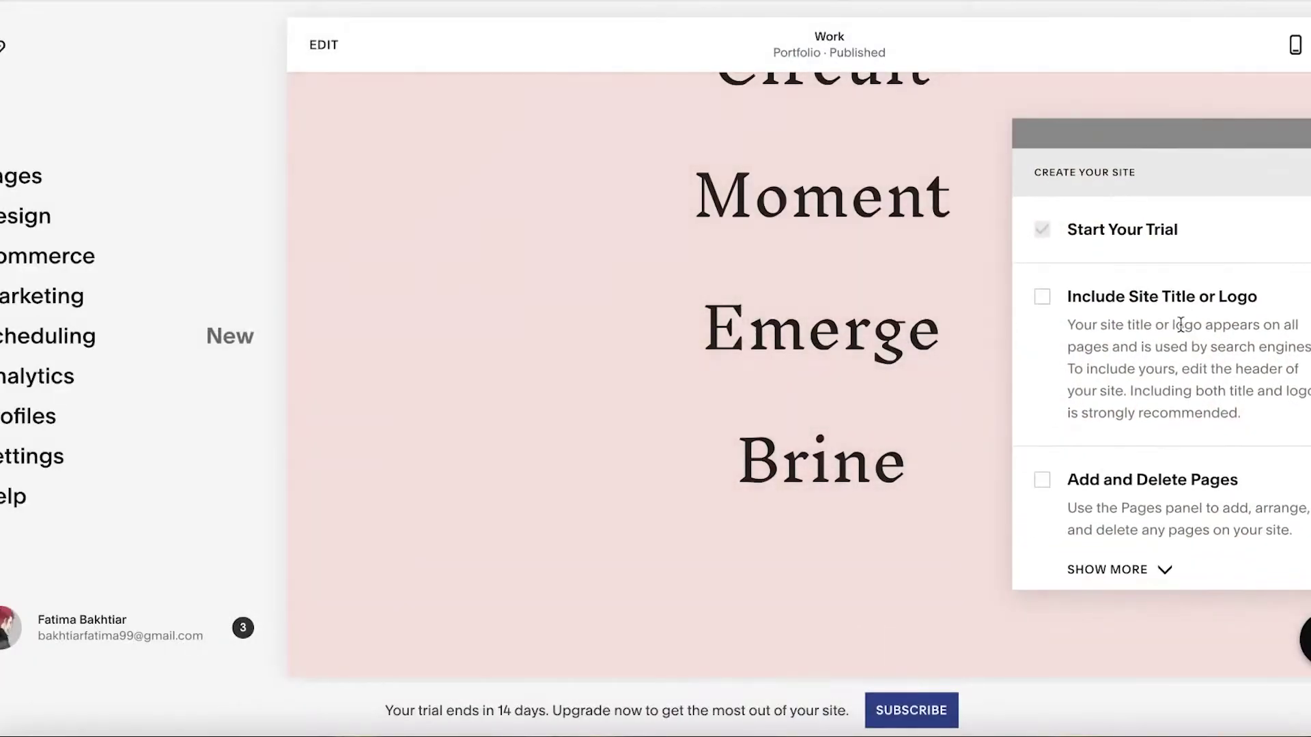
pyautogui.scroll(5, 831, 301)
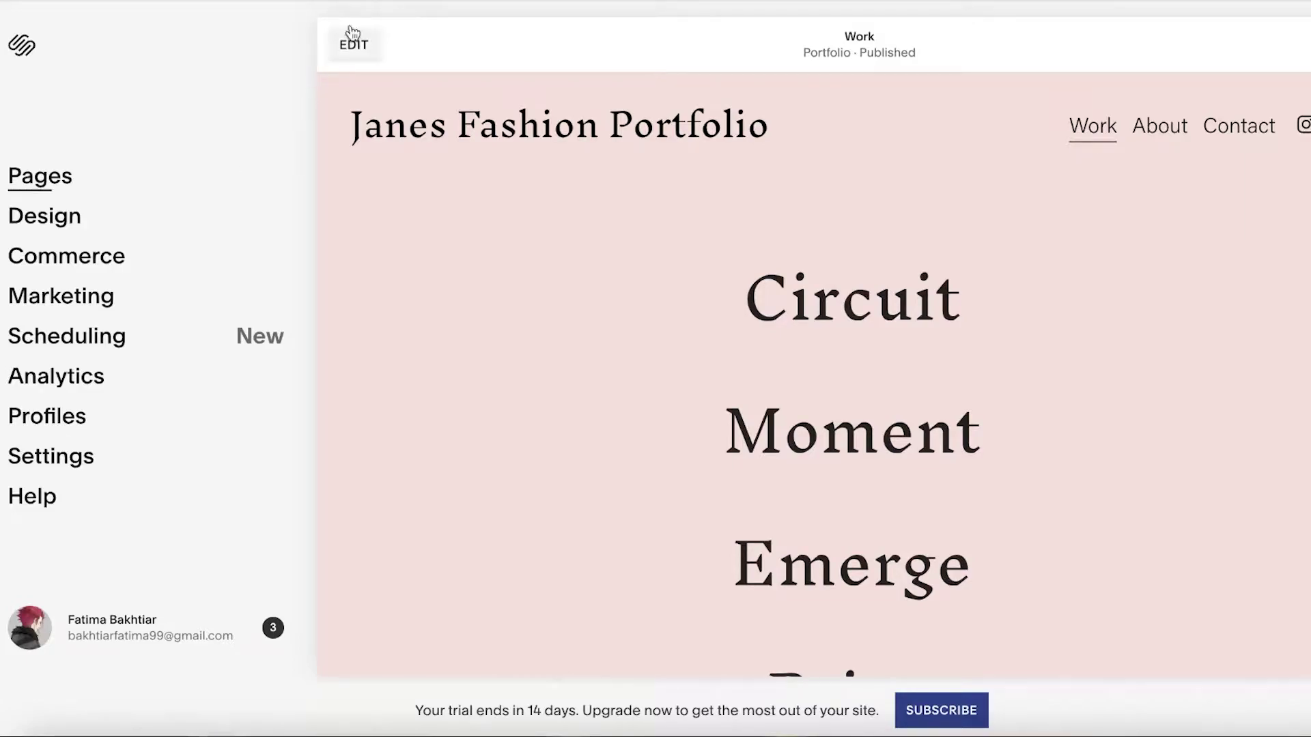
pyautogui.scroll(-5, 1027, 85)
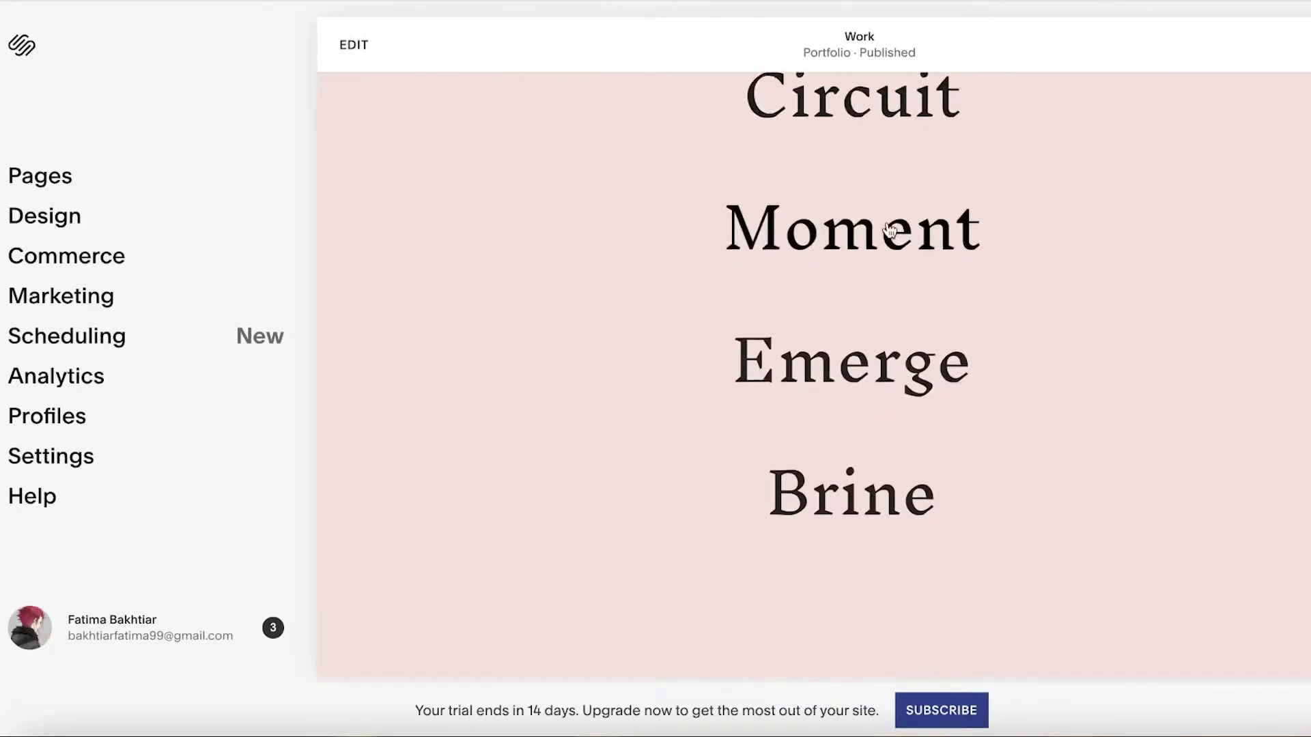
pyautogui.scroll(5, 354, 258)
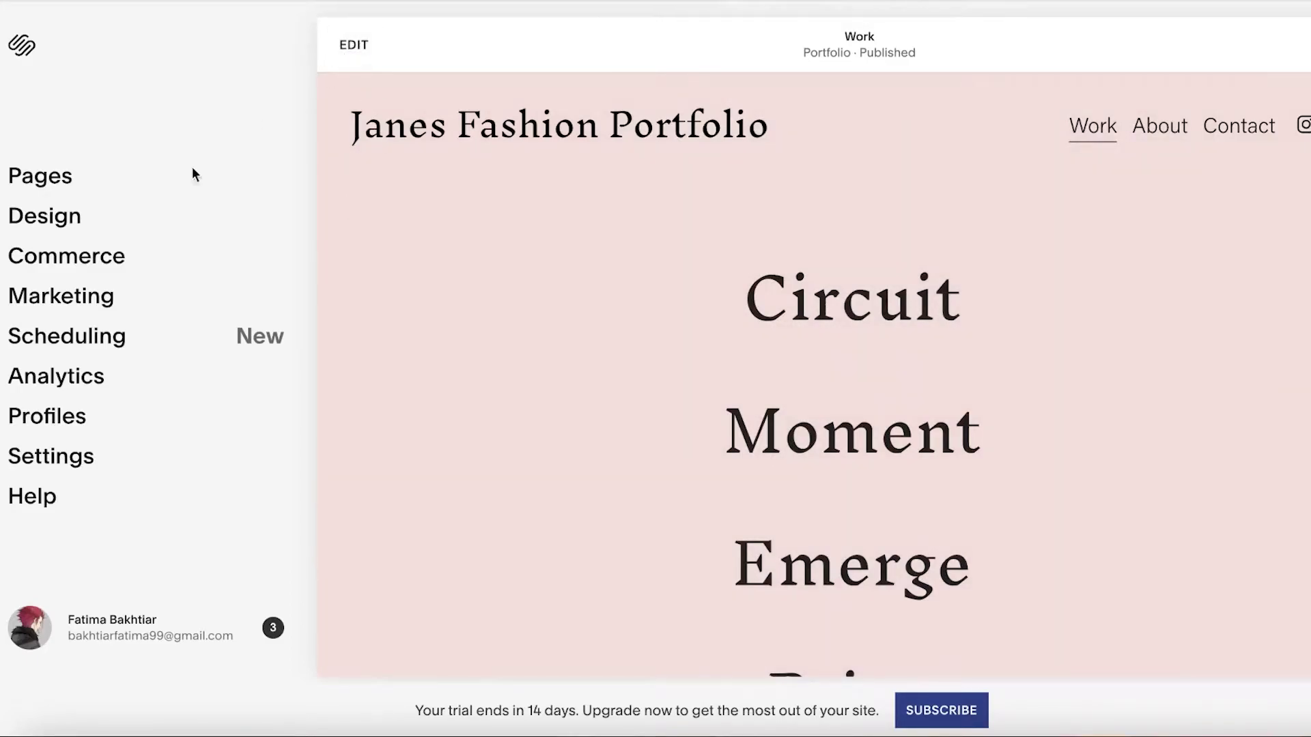
pyautogui.click(482, 128)
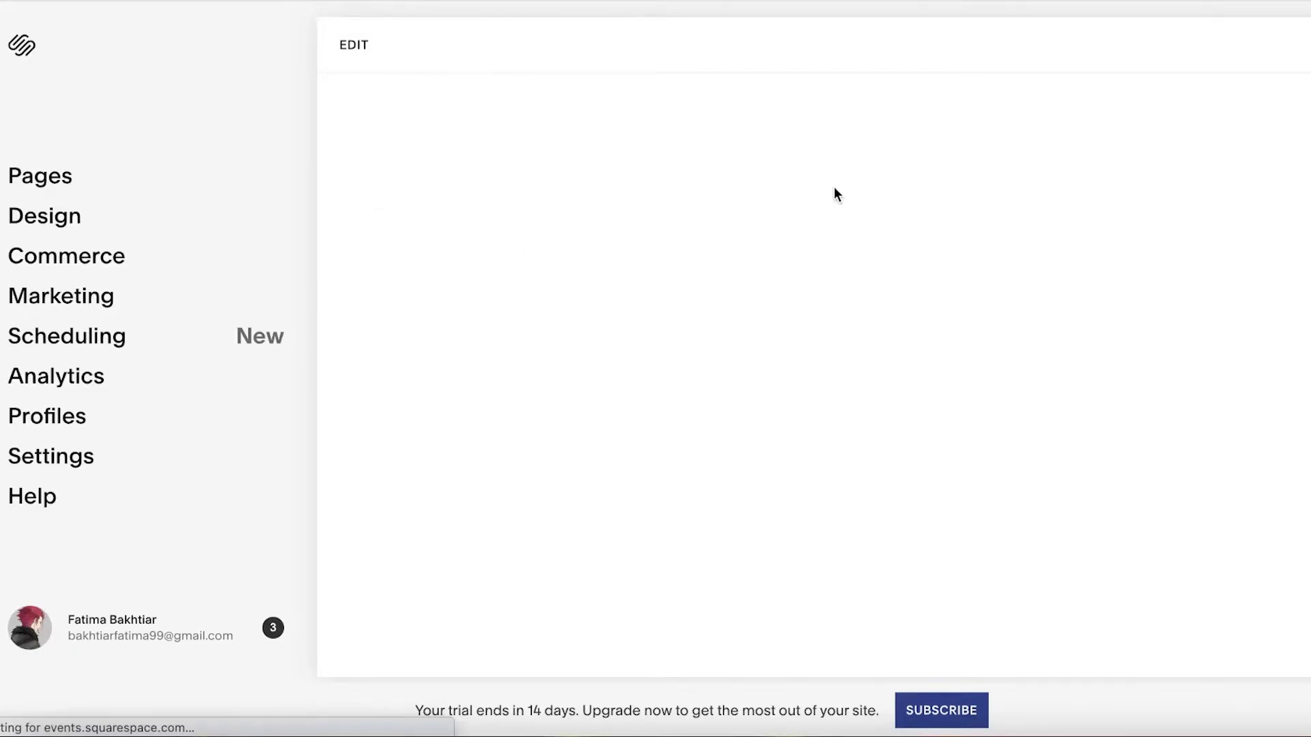
# Open the Work page for editing, view the site header options, look over the page and leave the editor
pyautogui.click(354, 44)
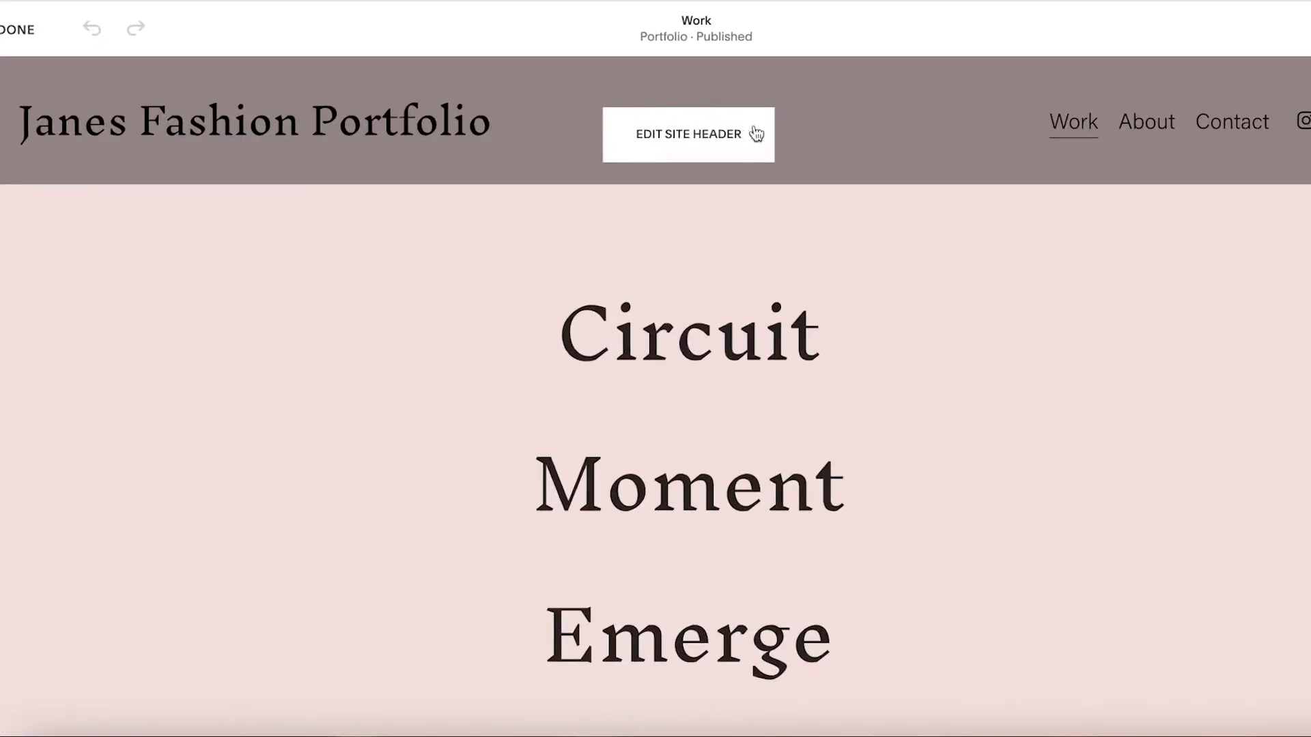
pyautogui.moveTo(546, 105)
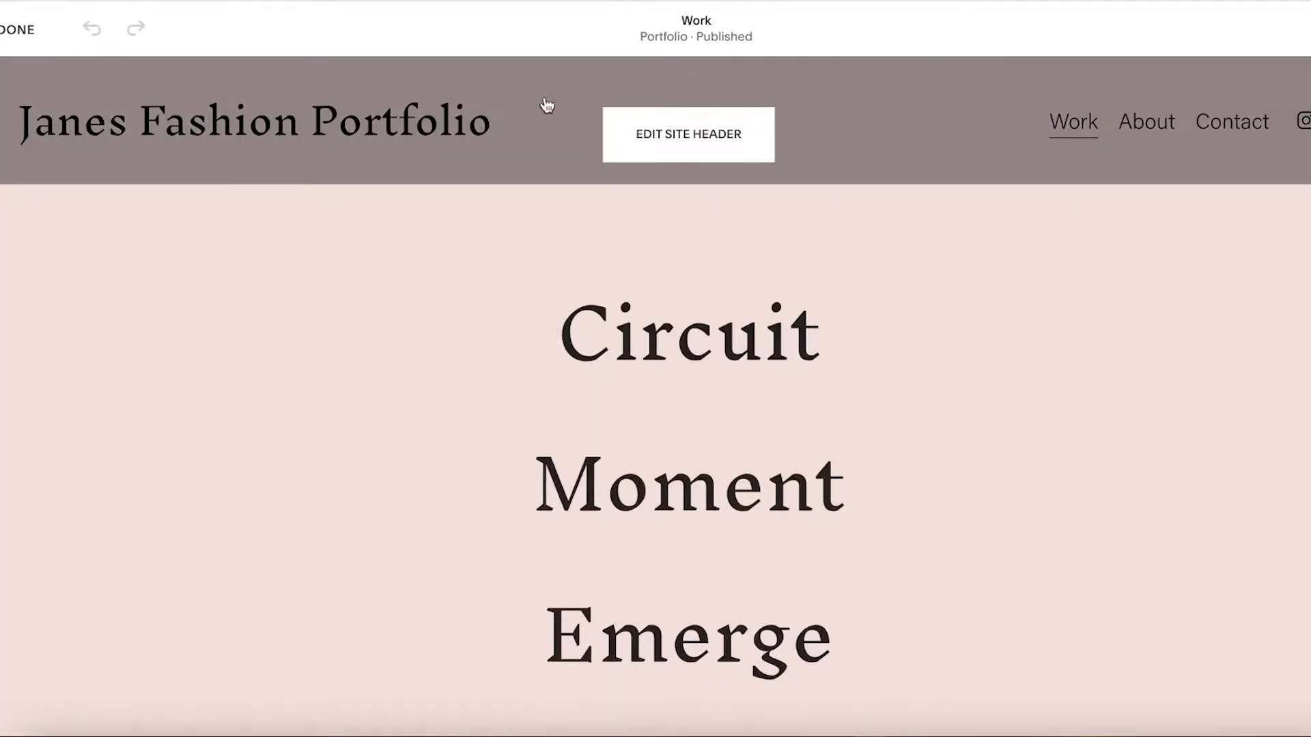
pyautogui.click(670, 145)
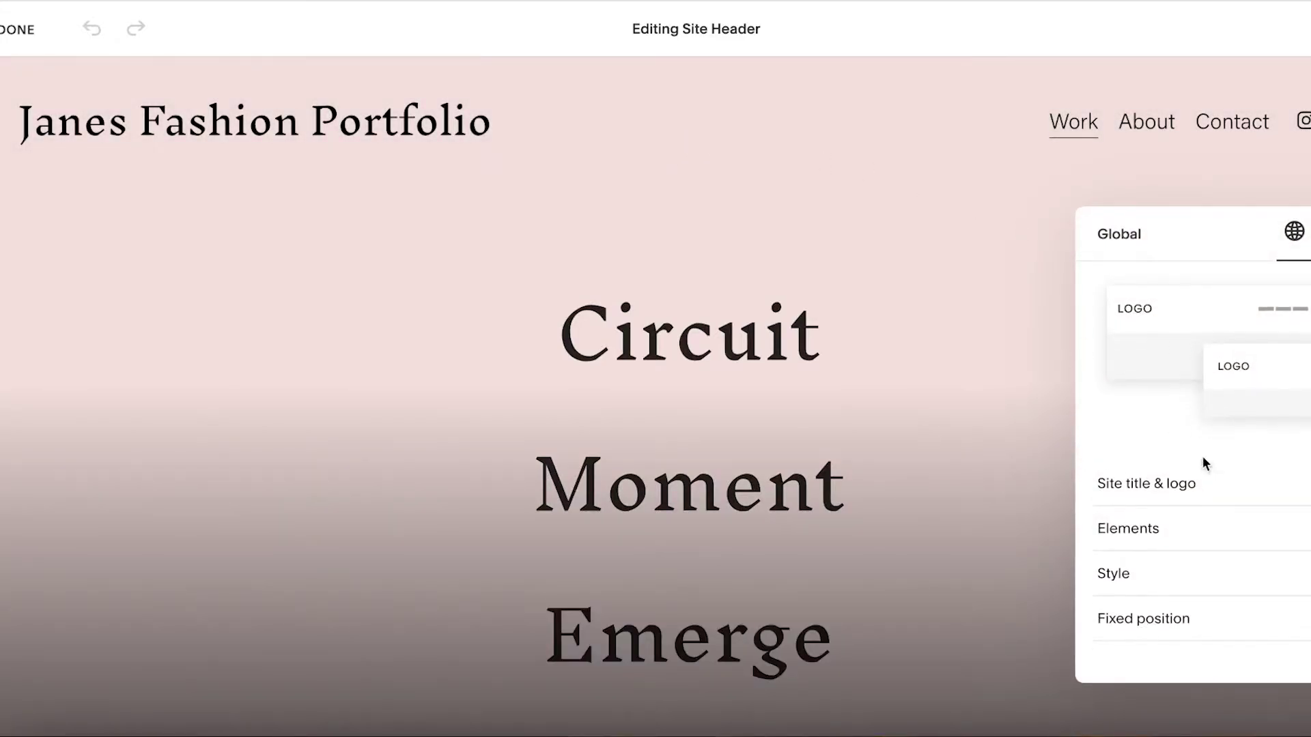
pyautogui.press('Escape')
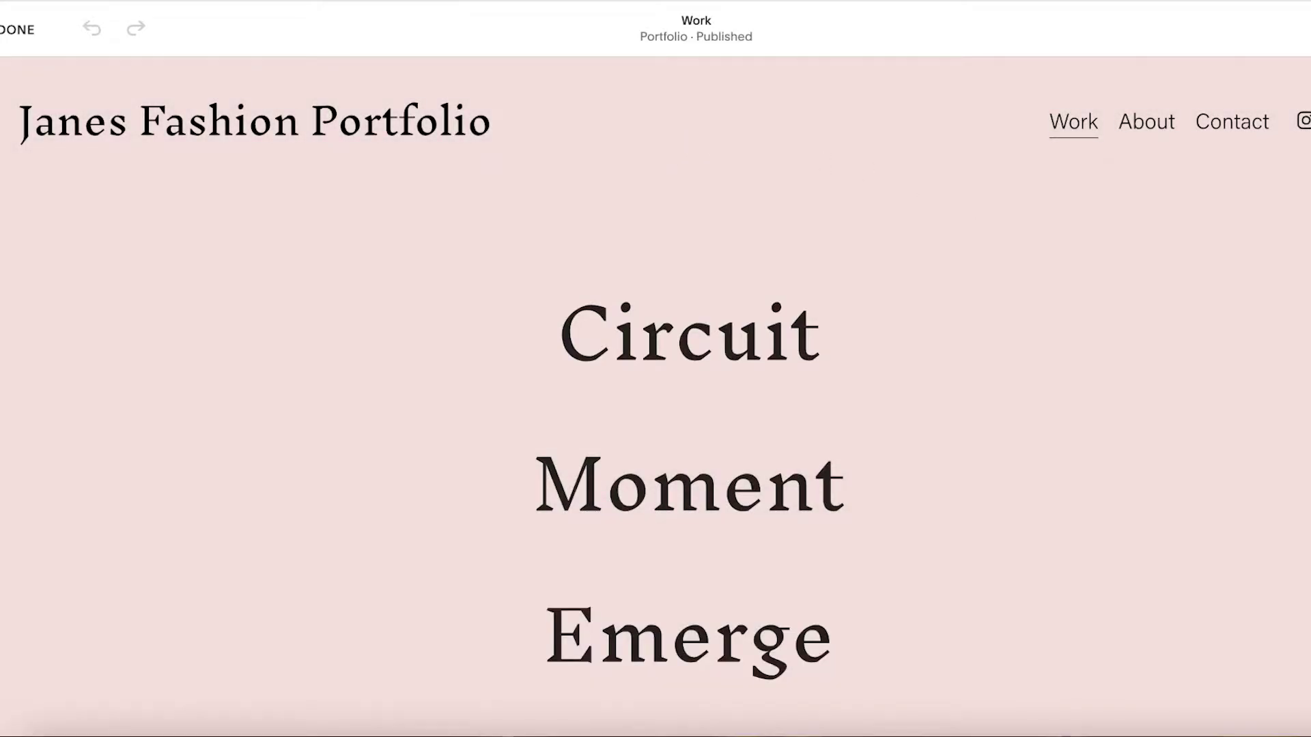
pyautogui.scroll(-10, 737, 234)
pyautogui.scroll(10, 737, 234)
pyautogui.click(17, 29)
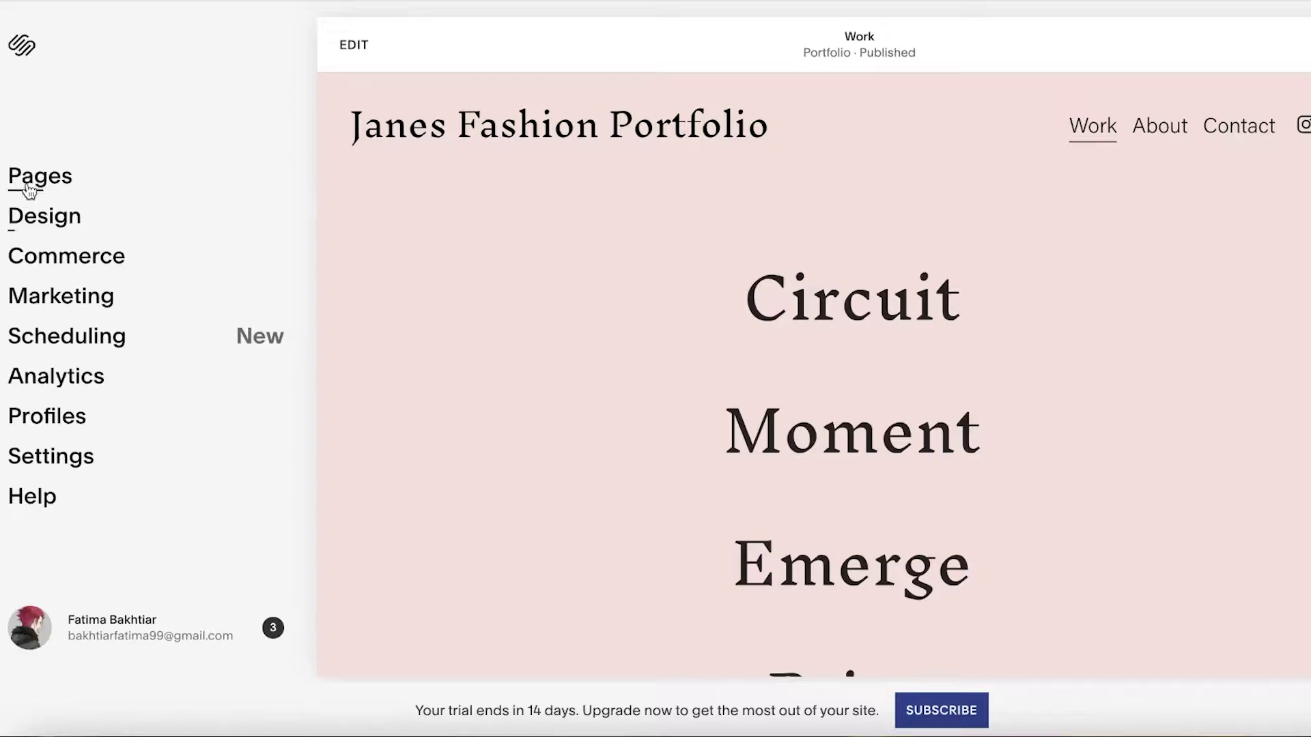
# Open the Work portfolio from the site's page list and look over its projects and page preview
pyautogui.click(39, 175)
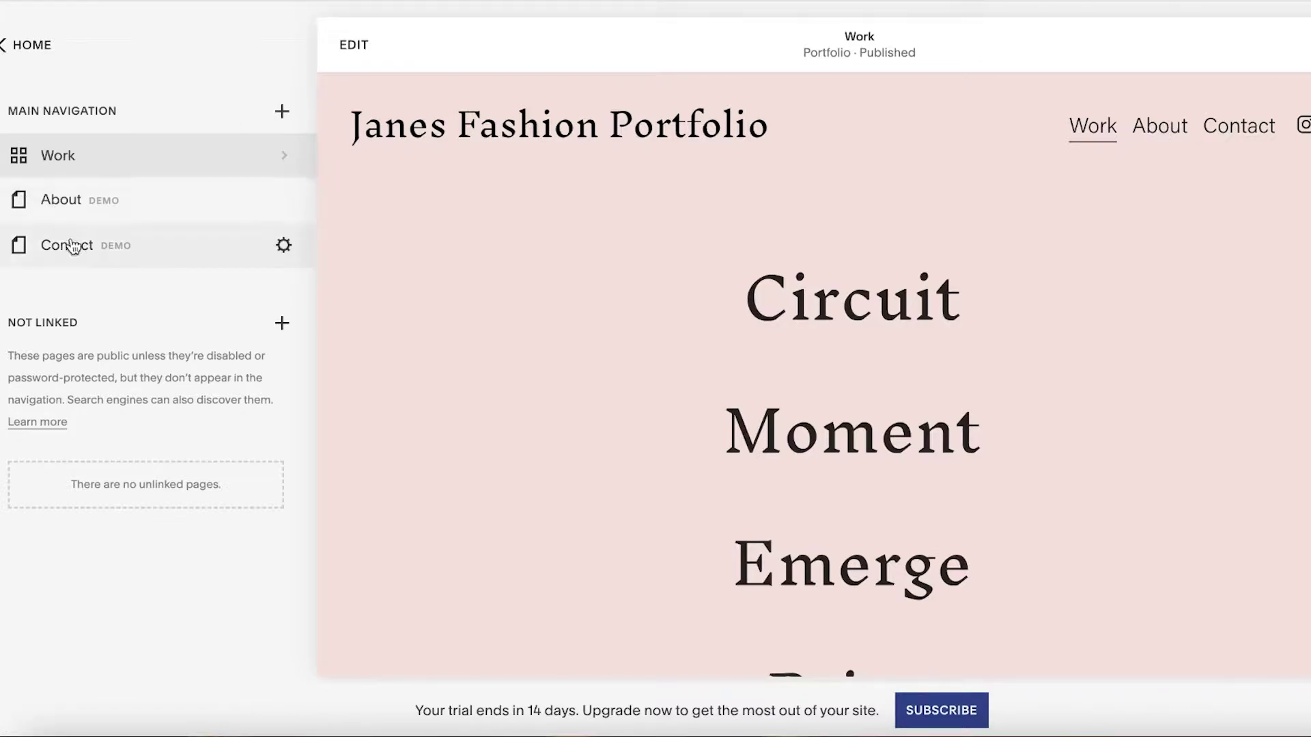
pyautogui.click(280, 157)
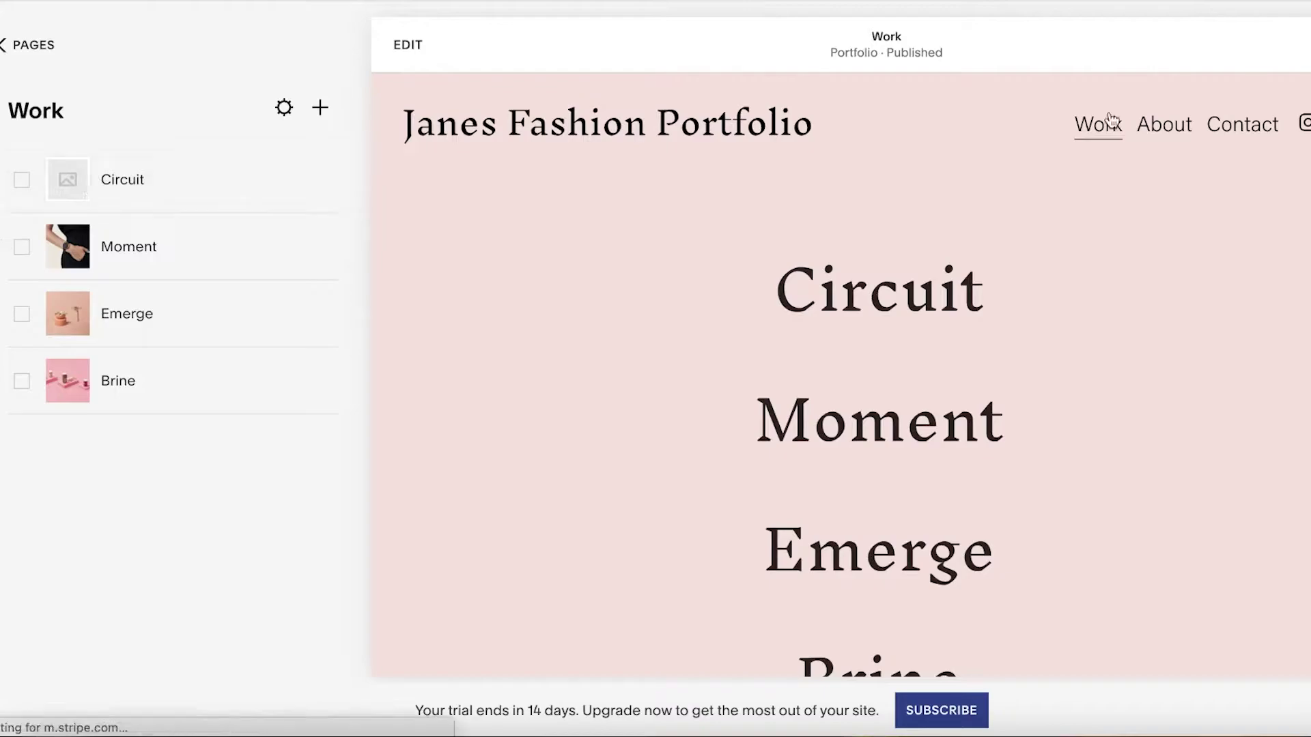
pyautogui.scroll(-5, 945, 269)
pyautogui.scroll(5, 904, 284)
pyautogui.scroll(-5, 857, 250)
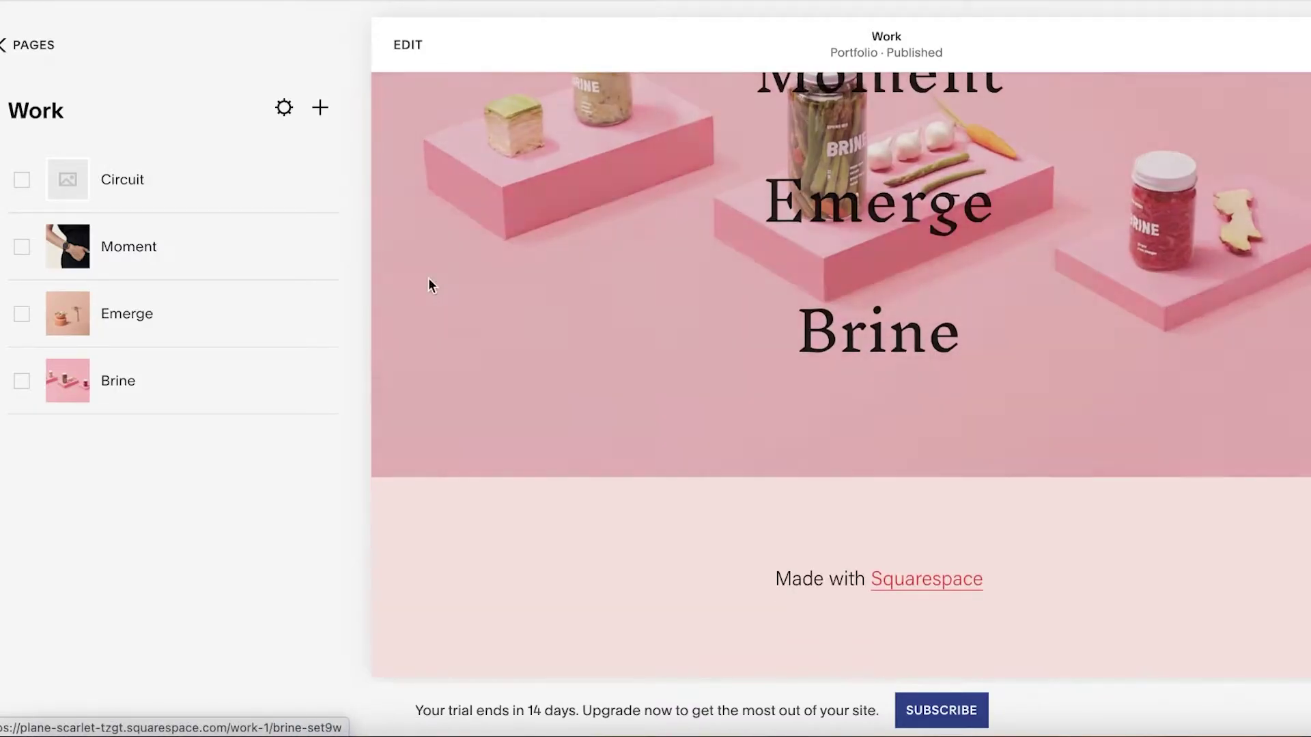
# Open the Work portfolio page's settings and review its General options
pyautogui.click(5, 50)
pyautogui.click(292, 162)
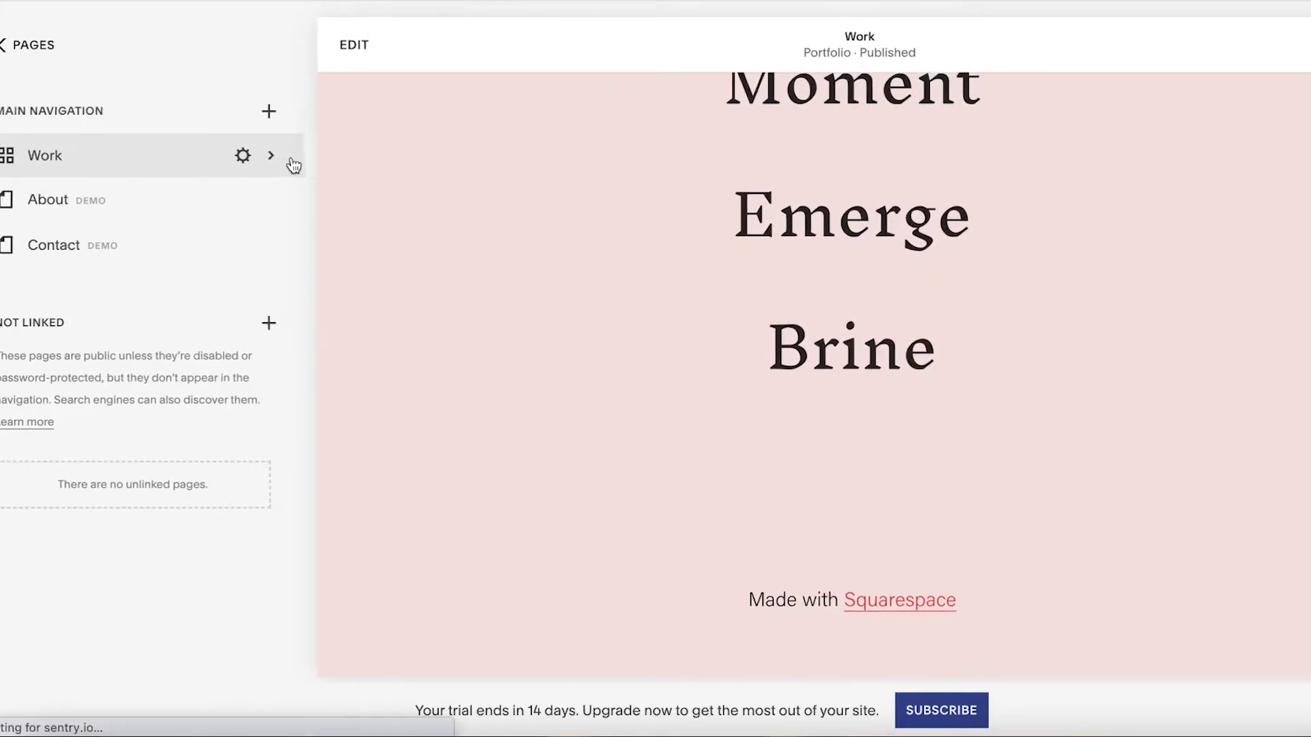
pyautogui.click(282, 108)
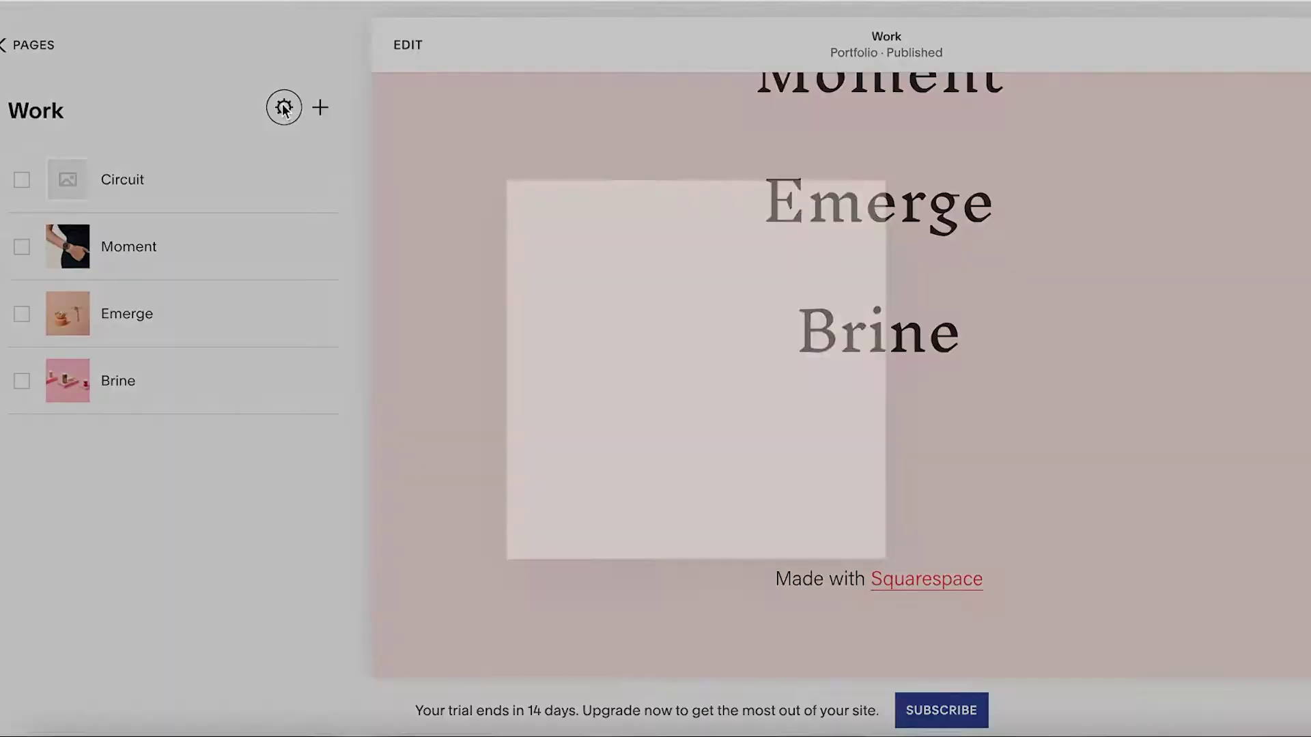
pyautogui.scroll(-3, 699, 272)
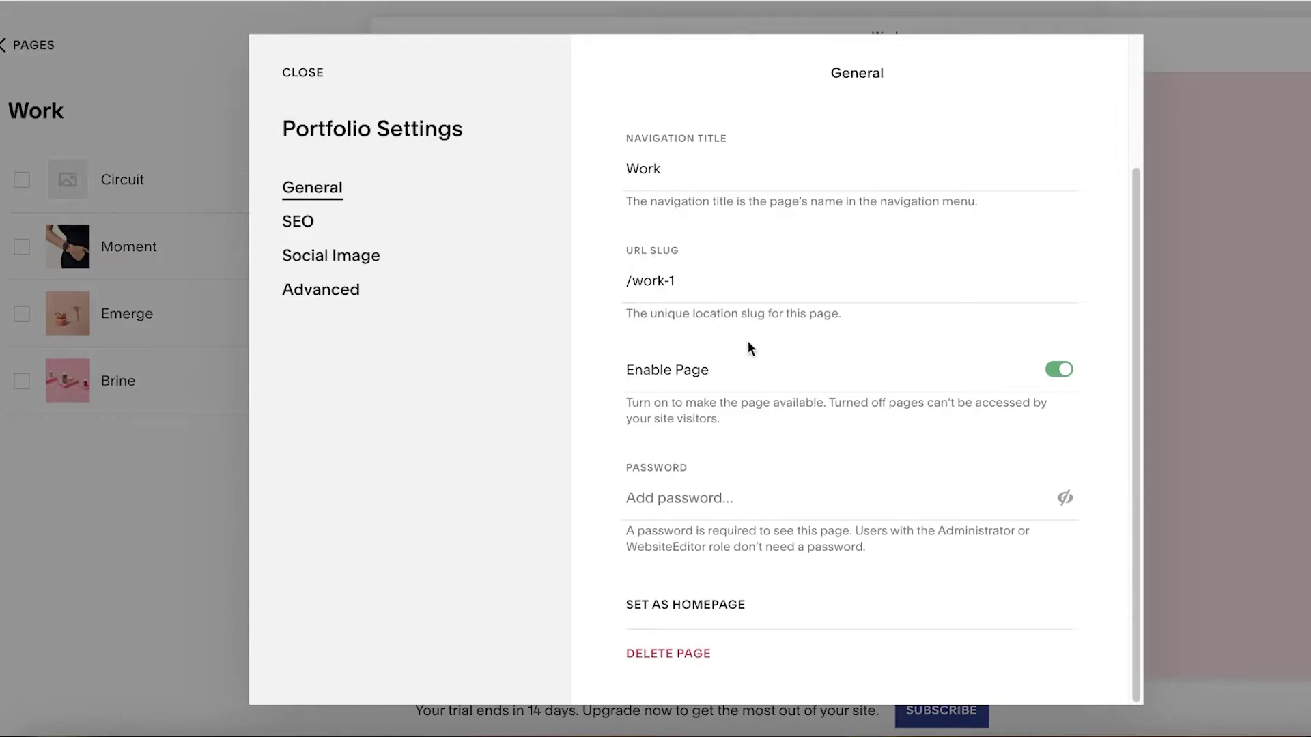
# Delete the Work portfolio page from the site and return to the home menu
pyautogui.click(671, 656)
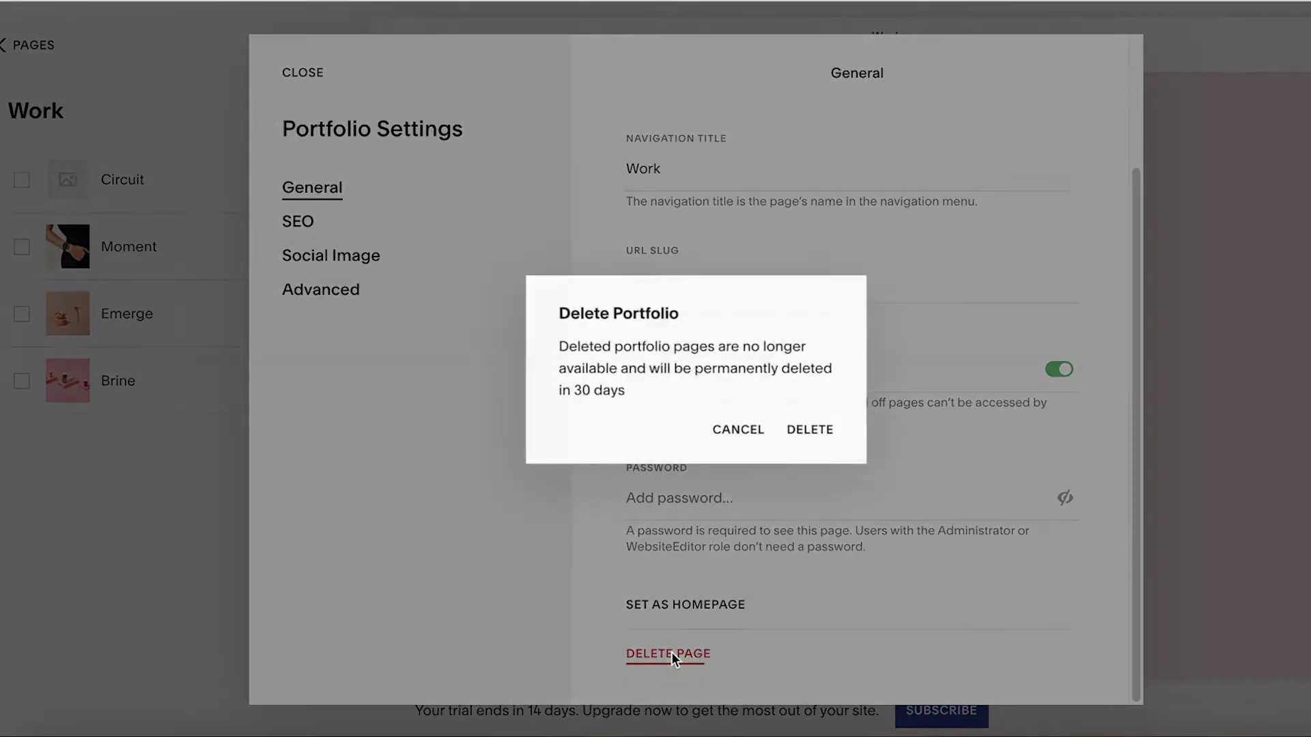
pyautogui.click(809, 429)
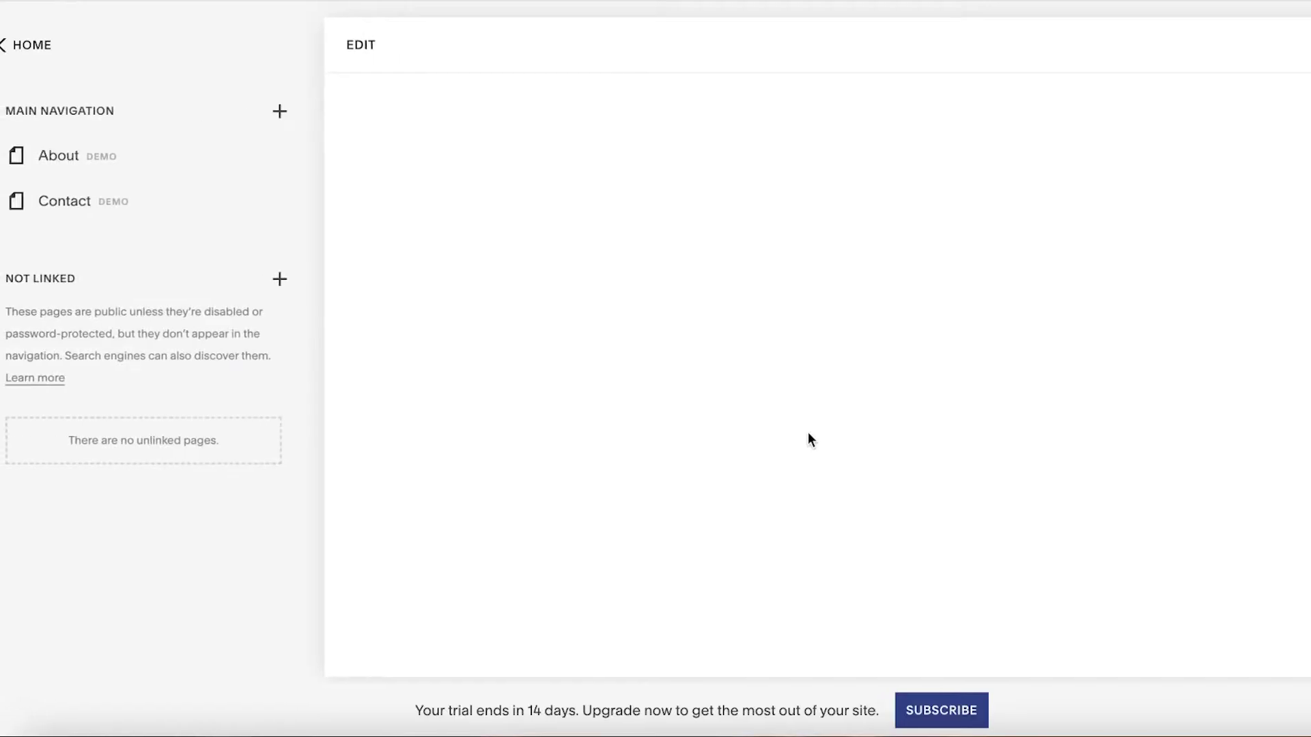
pyautogui.click(3, 48)
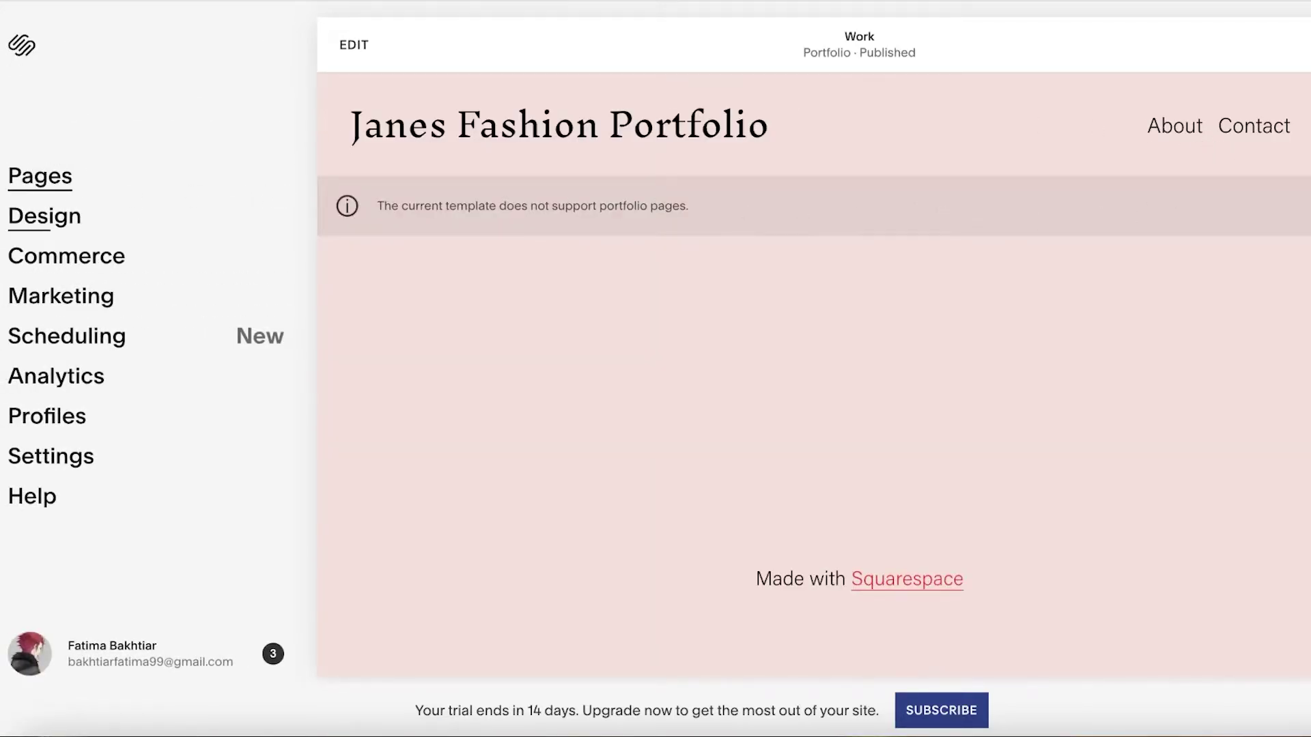
# Add a blank page named "My Work" to the main navigation
pyautogui.click(39, 179)
pyautogui.click(280, 111)
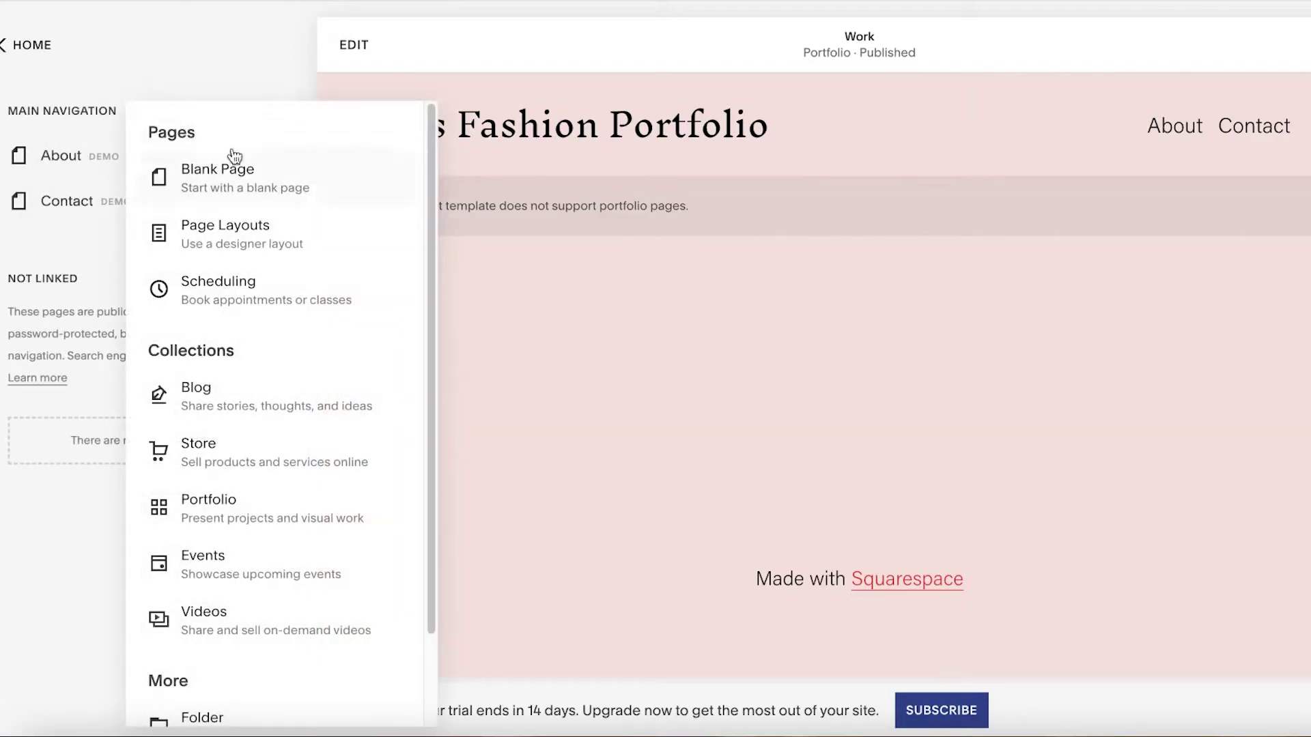
pyautogui.click(222, 179)
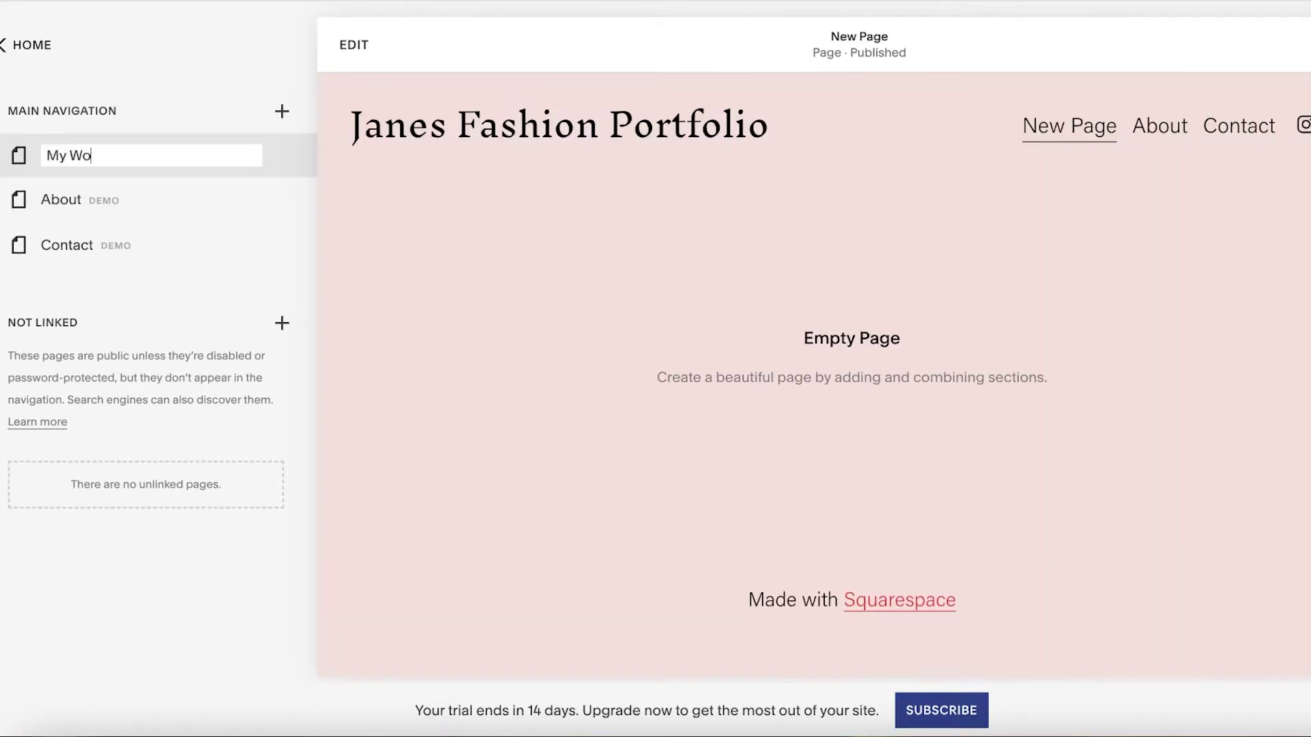
pyautogui.write('My Work')
pyautogui.press('Return')
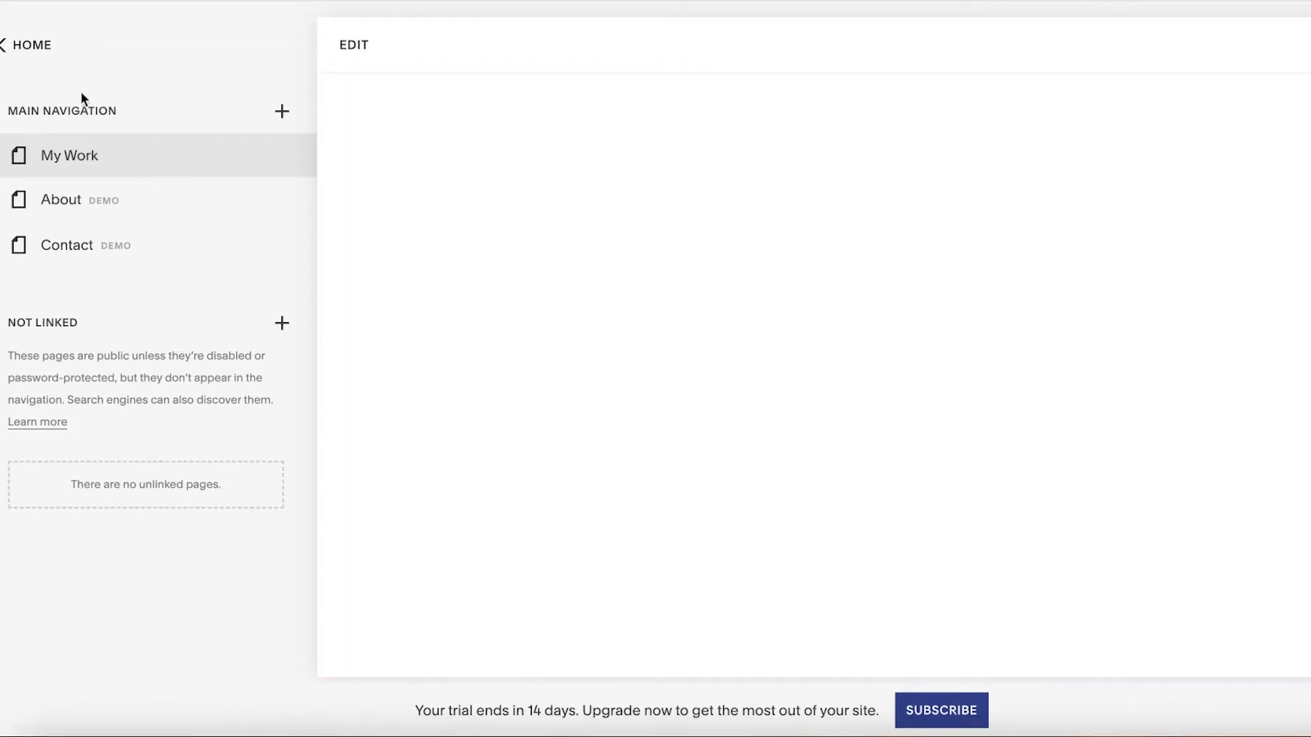
# Set the My Work page as the site's homepage and leave its page settings
pyautogui.click(28, 45)
pyautogui.click(23, 181)
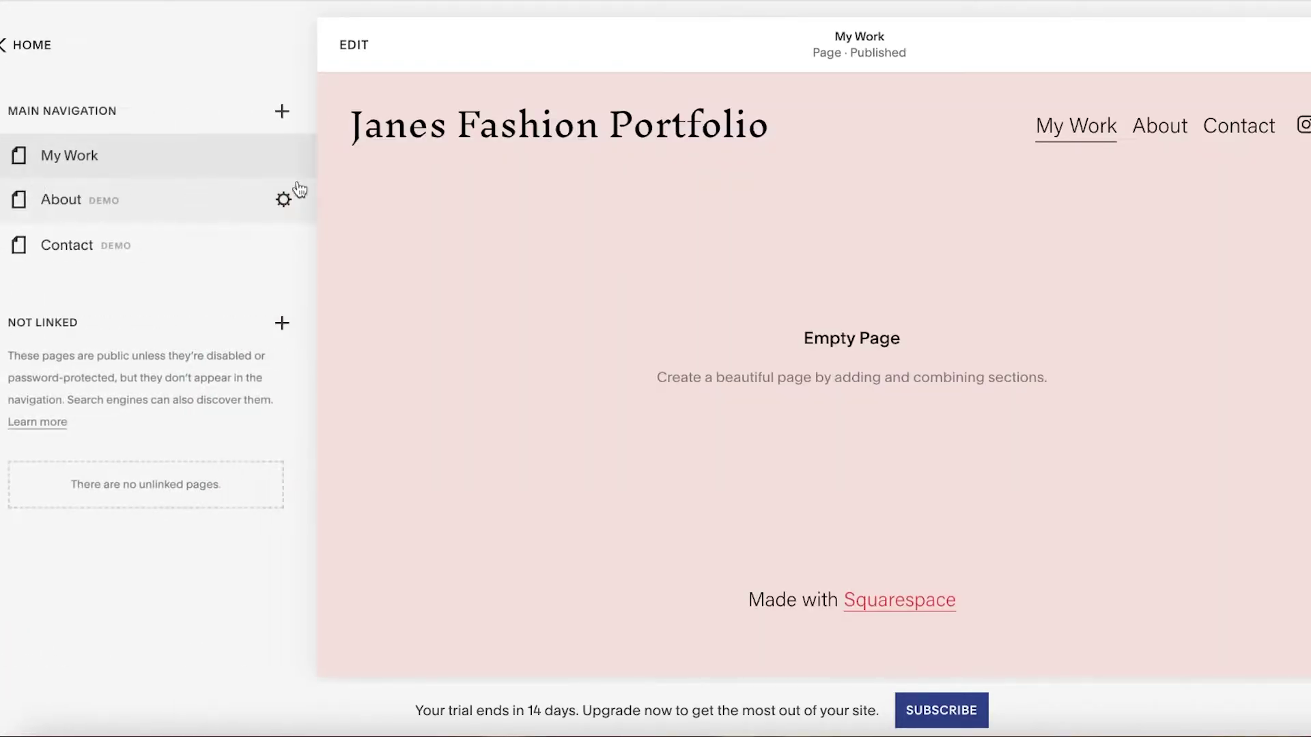
pyautogui.click(282, 164)
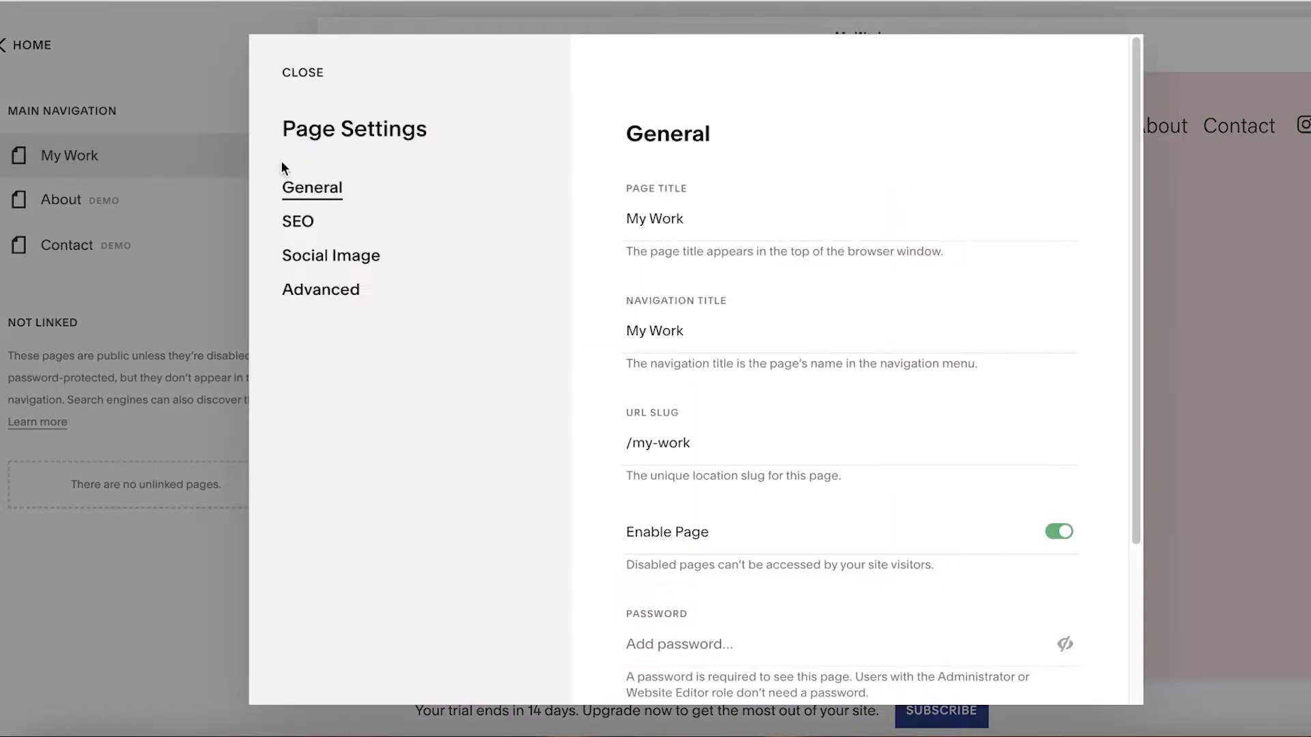
pyautogui.scroll(-3, 695, 272)
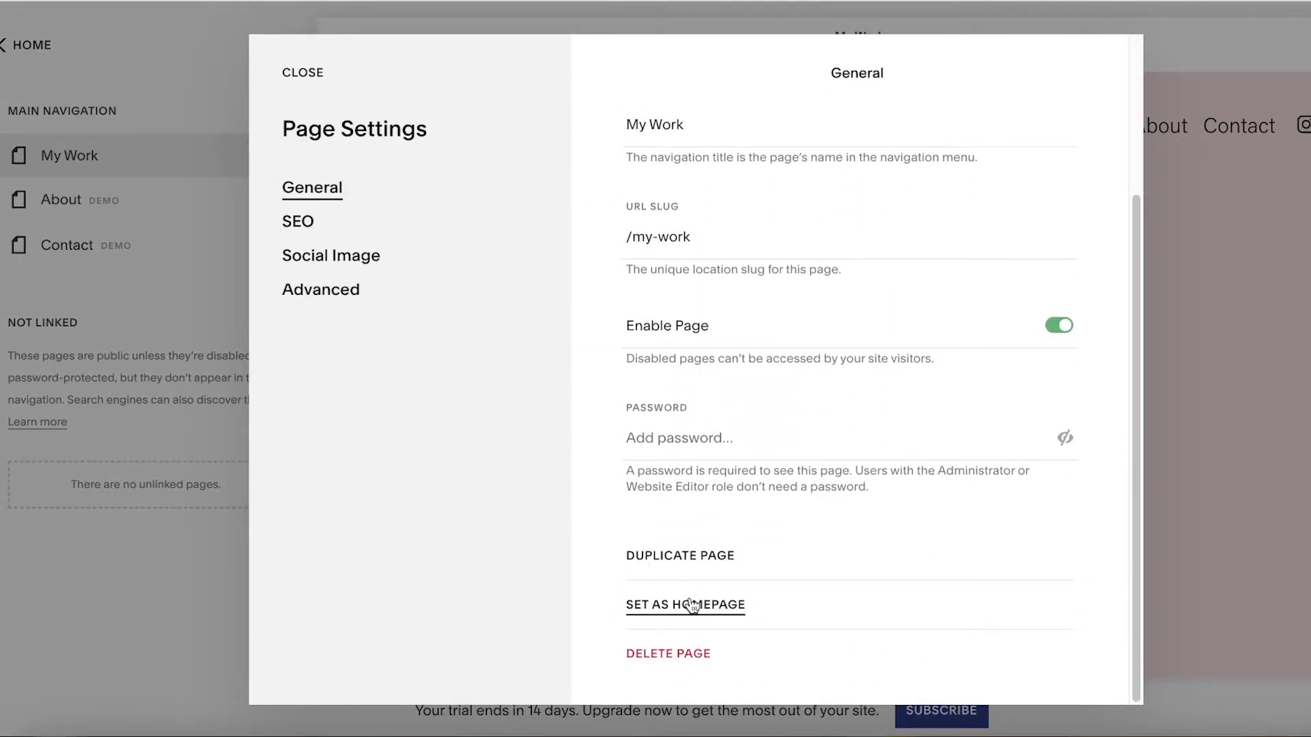
pyautogui.click(691, 603)
pyautogui.click(740, 439)
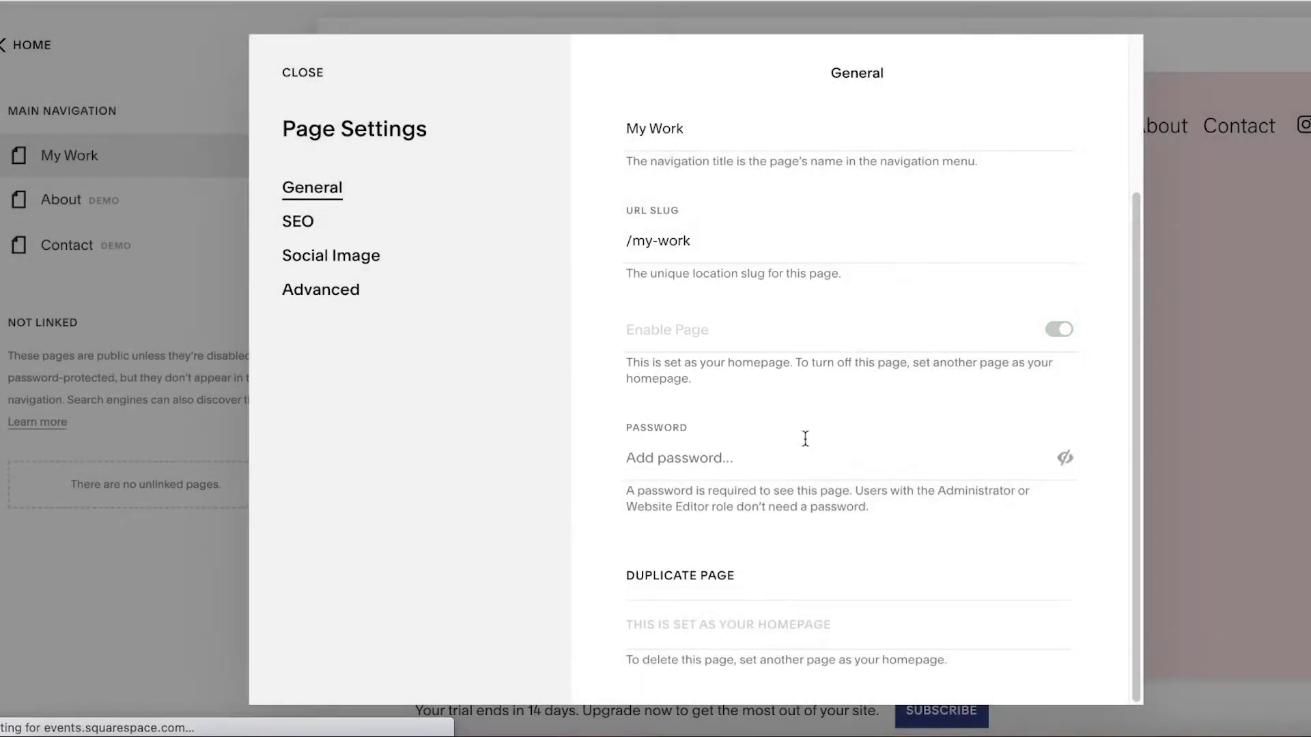
pyautogui.click(1251, 225)
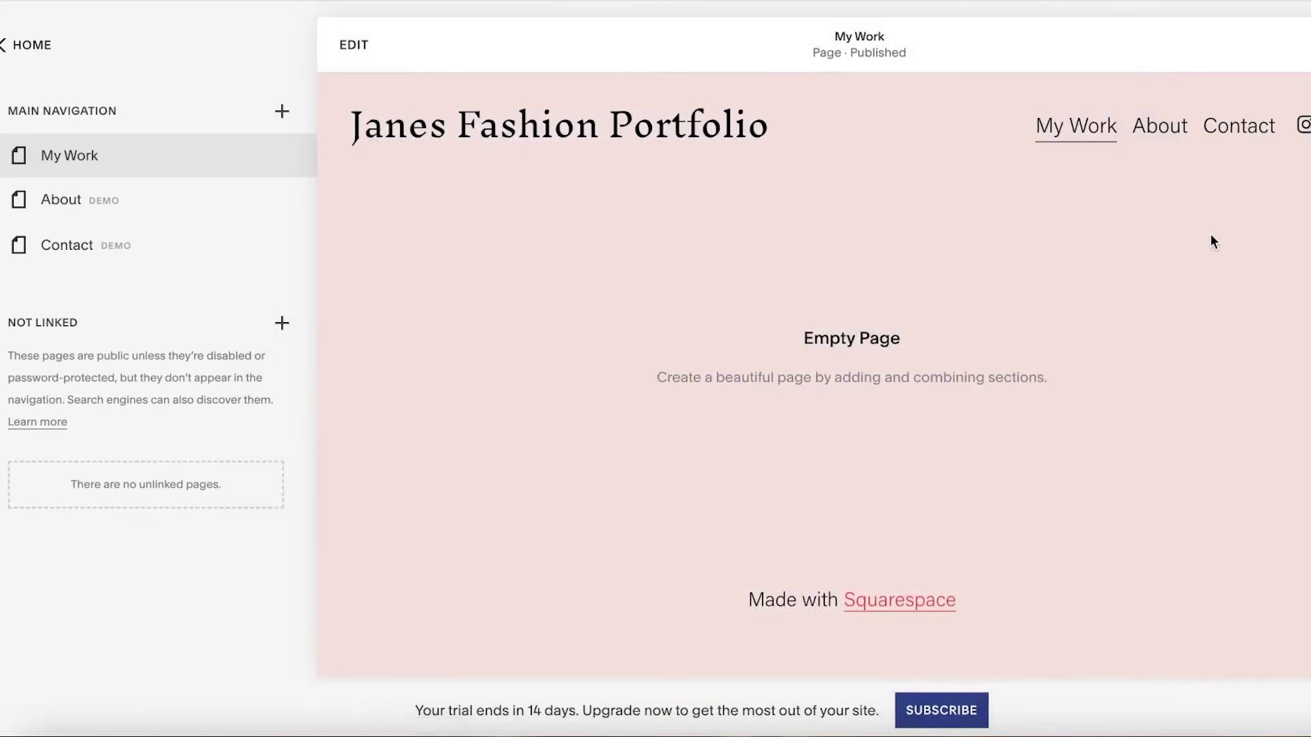
# Look over the site's Design options, return to the home menu and check the My Work page preview
pyautogui.click(9, 43)
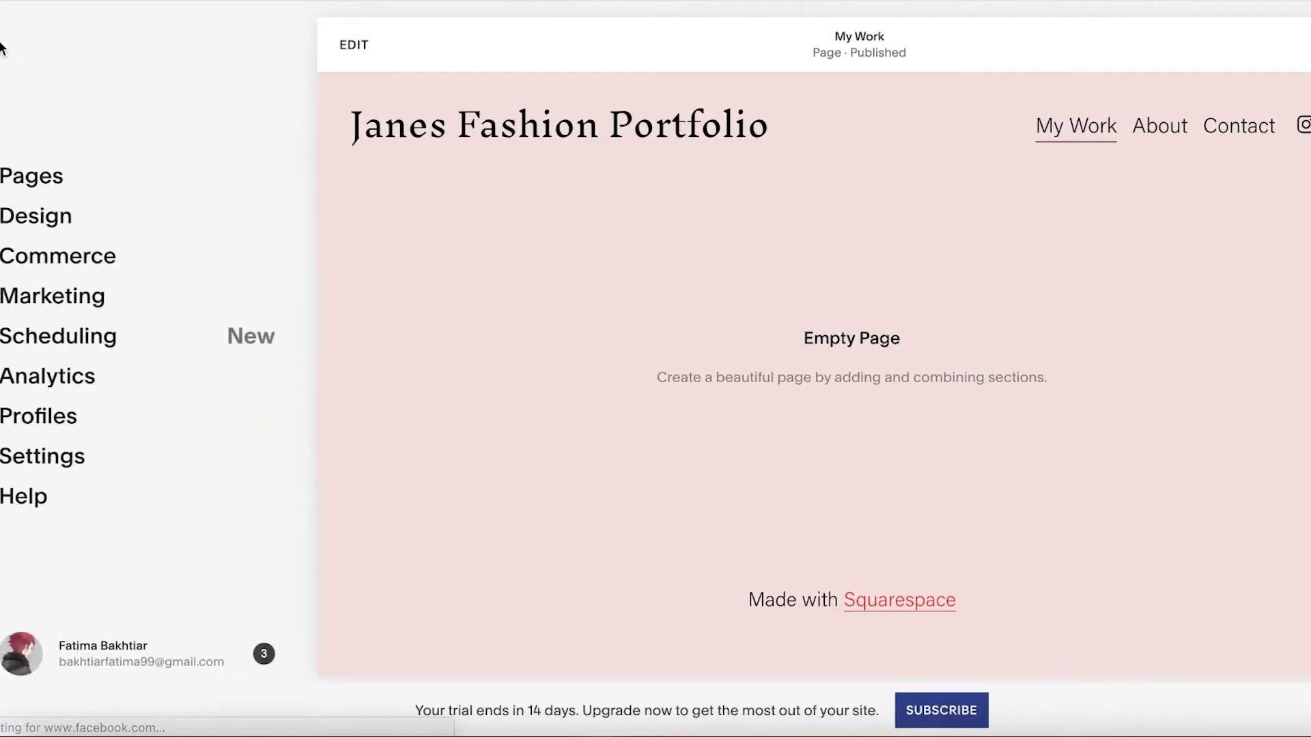
pyautogui.click(70, 235)
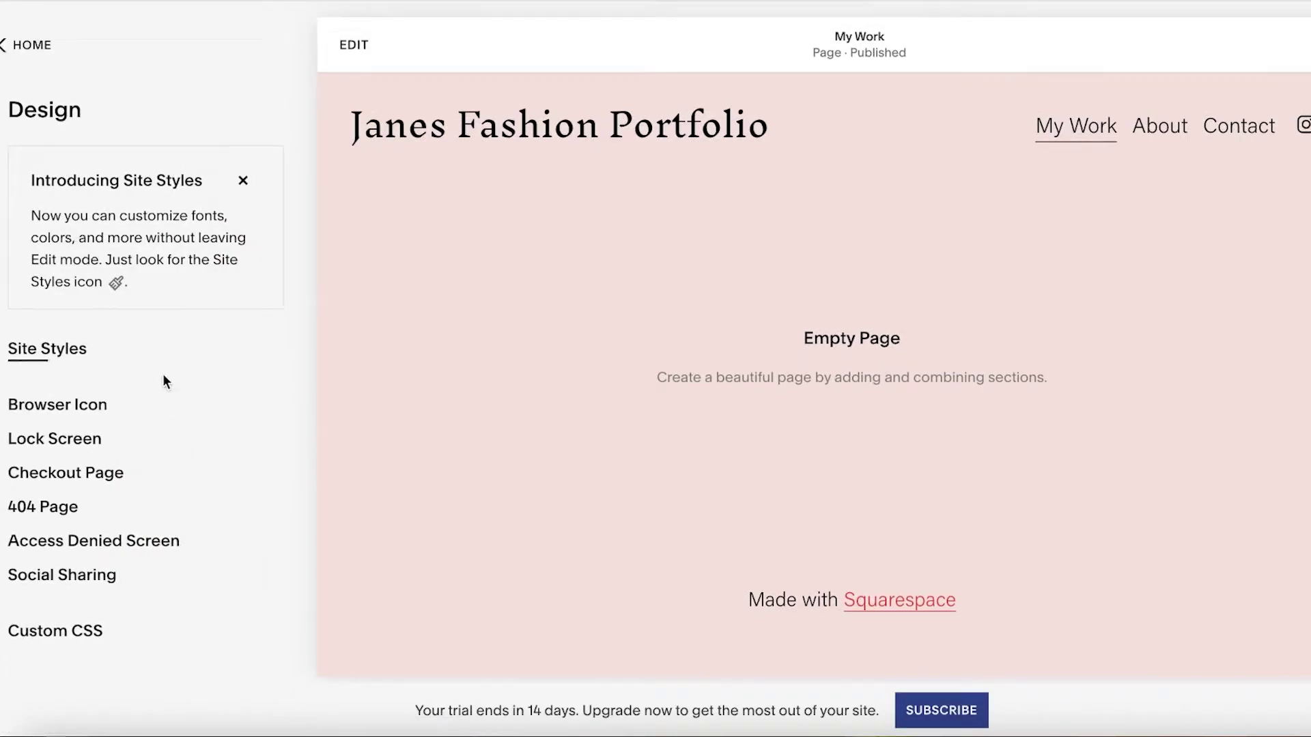
pyautogui.click(12, 44)
pyautogui.scroll(-1, 734, 302)
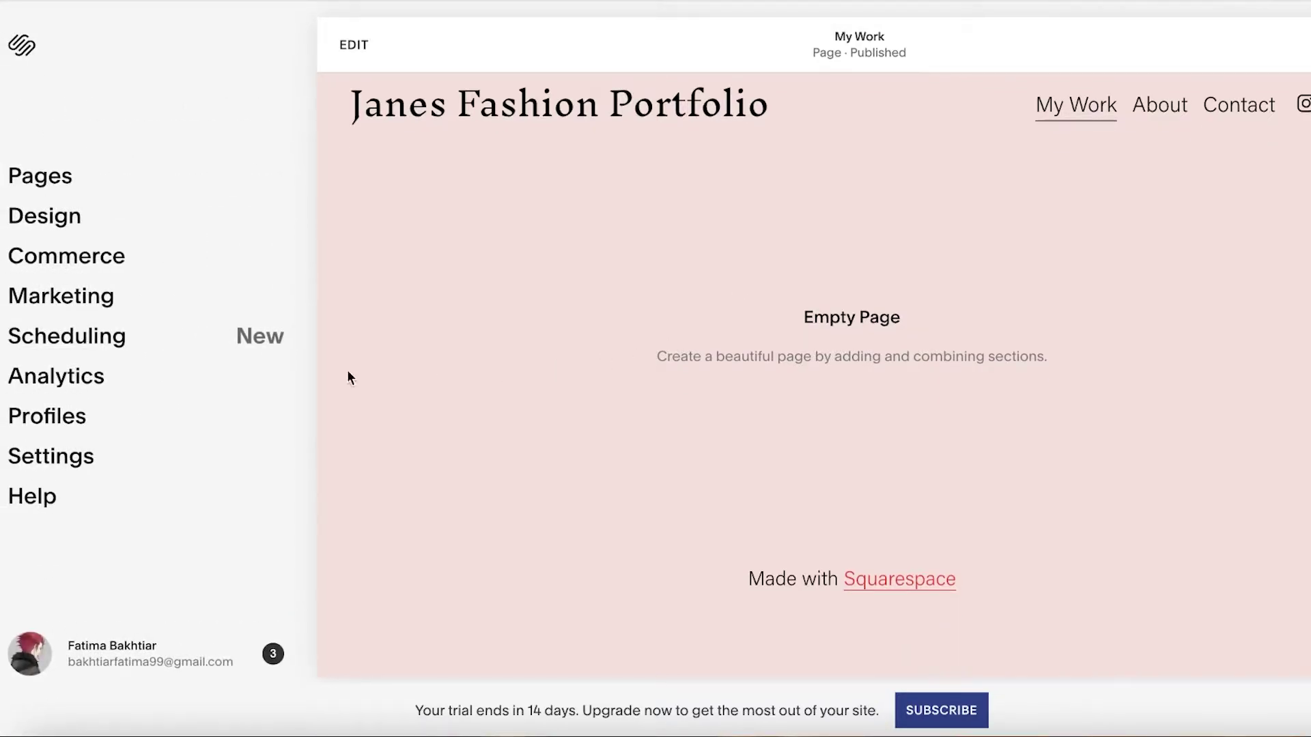
pyautogui.scroll(1, 480, 171)
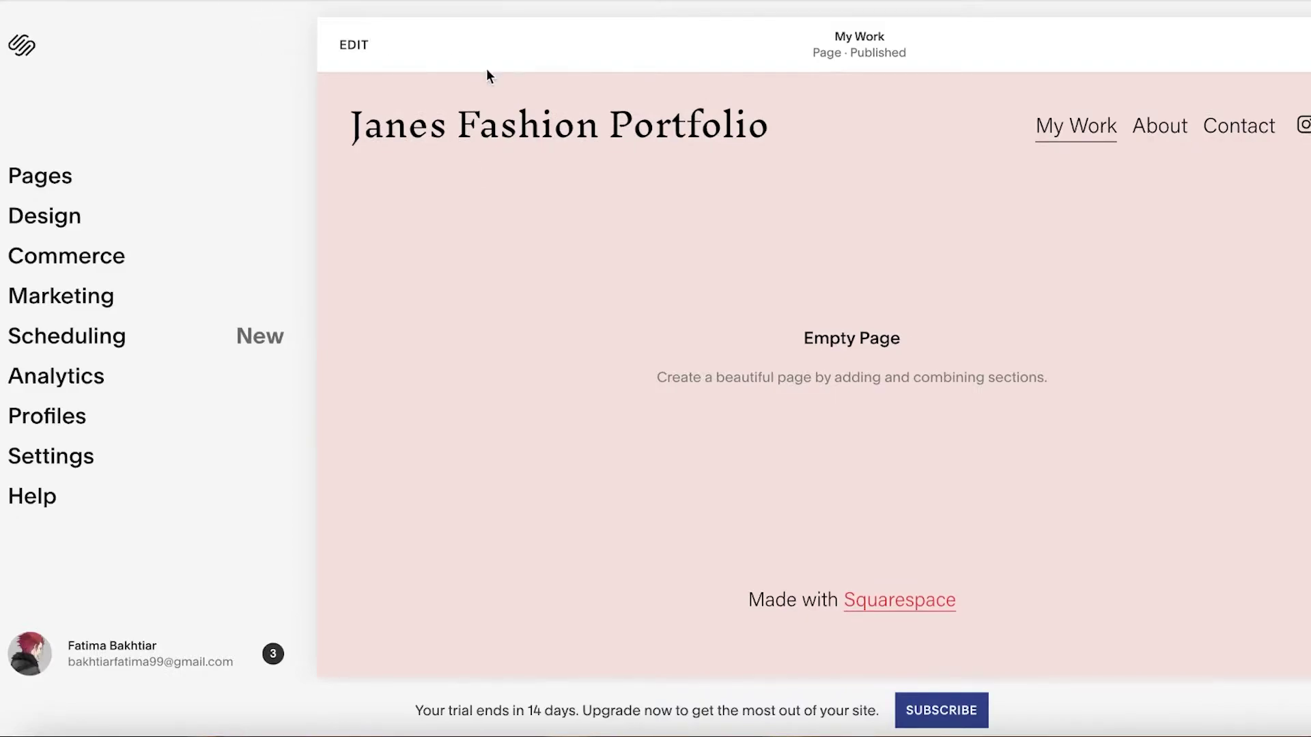
# Open the My Work page for editing, start adding a section and look through the section categories and Headlines layouts
pyautogui.click(362, 53)
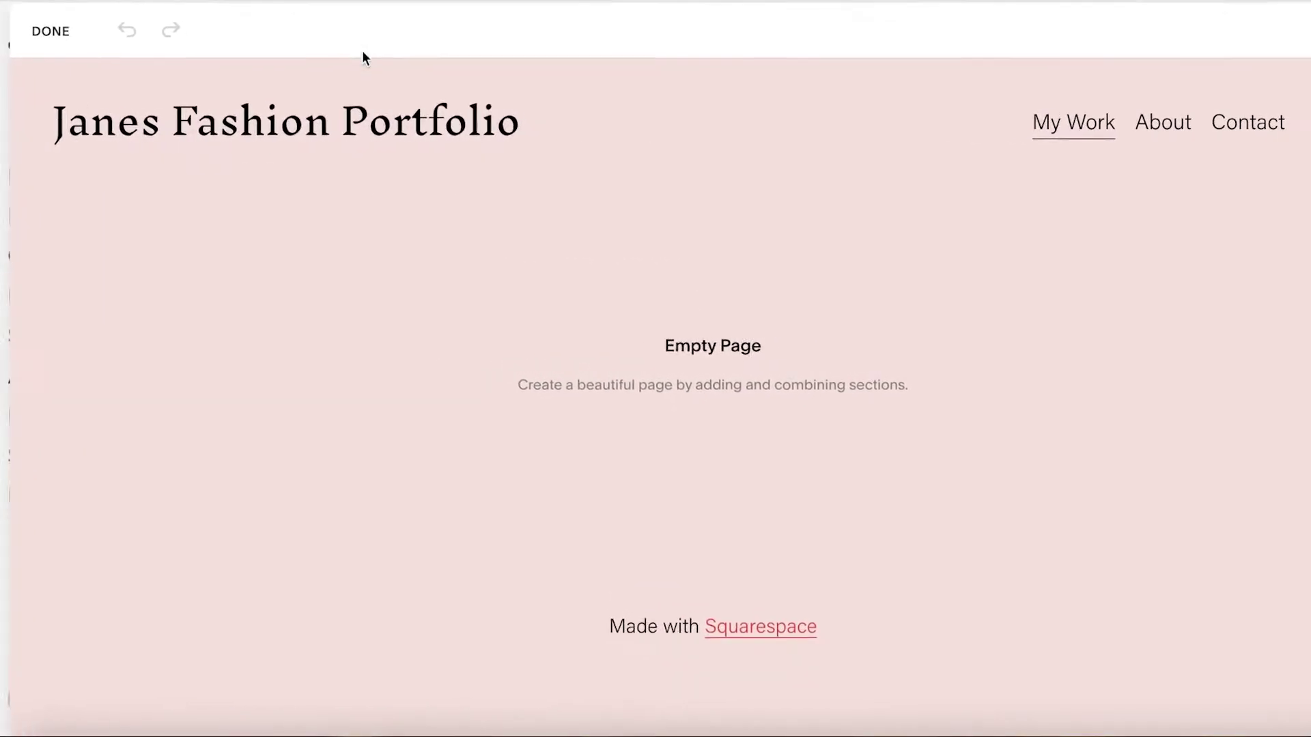
pyautogui.click(684, 384)
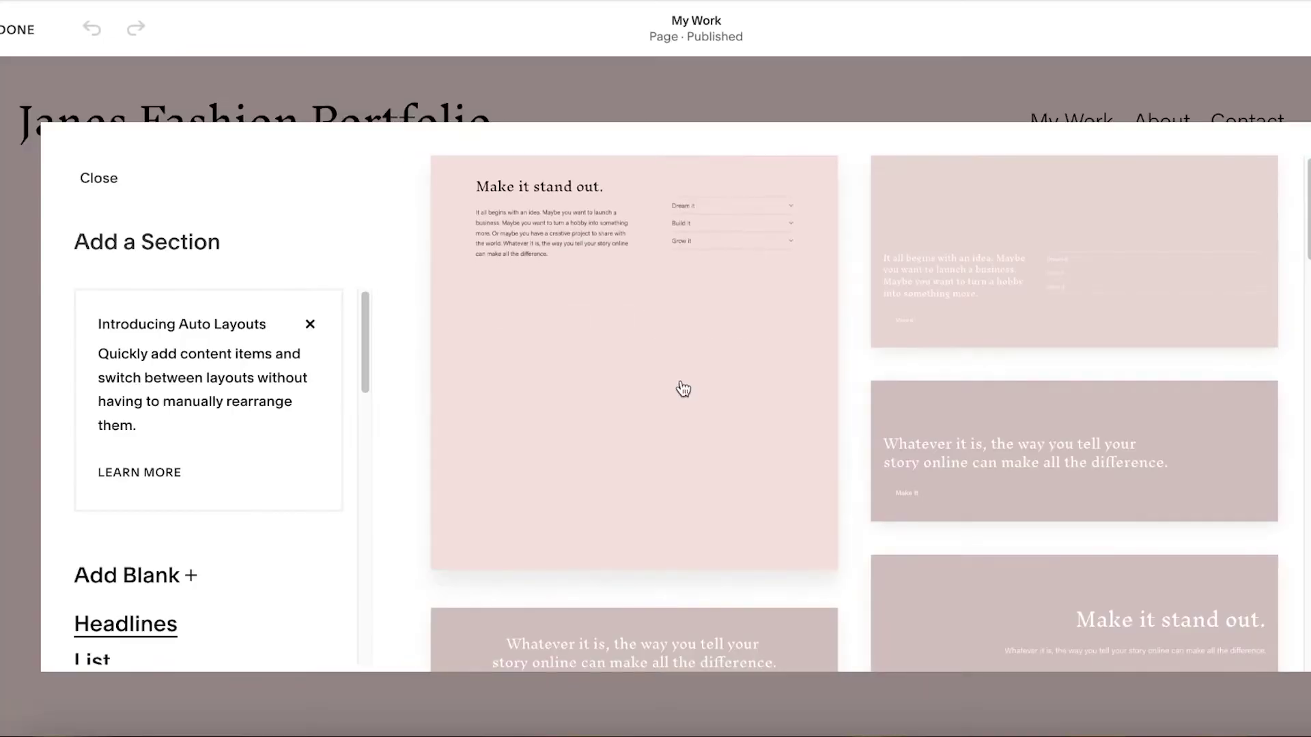
pyautogui.scroll(-1, 683, 389)
pyautogui.scroll(-5, 235, 372)
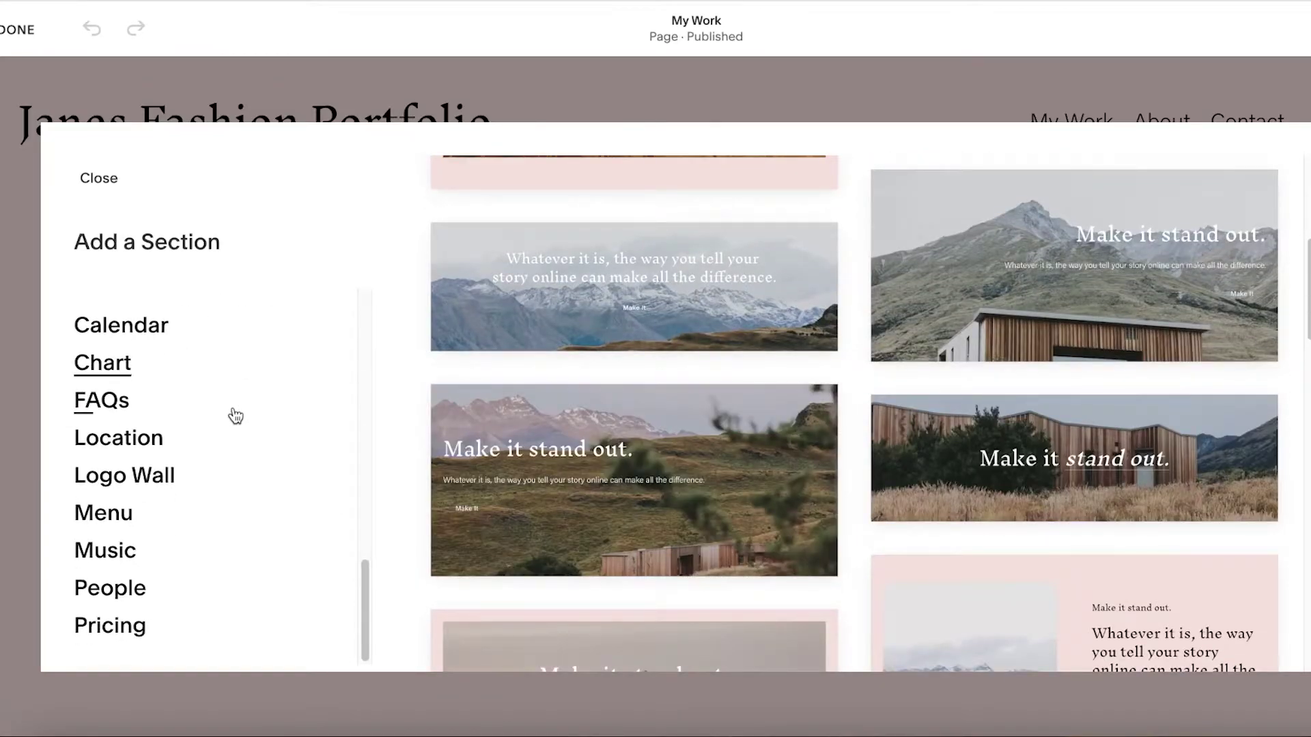
pyautogui.scroll(8, 243, 423)
pyautogui.scroll(5, 1062, 469)
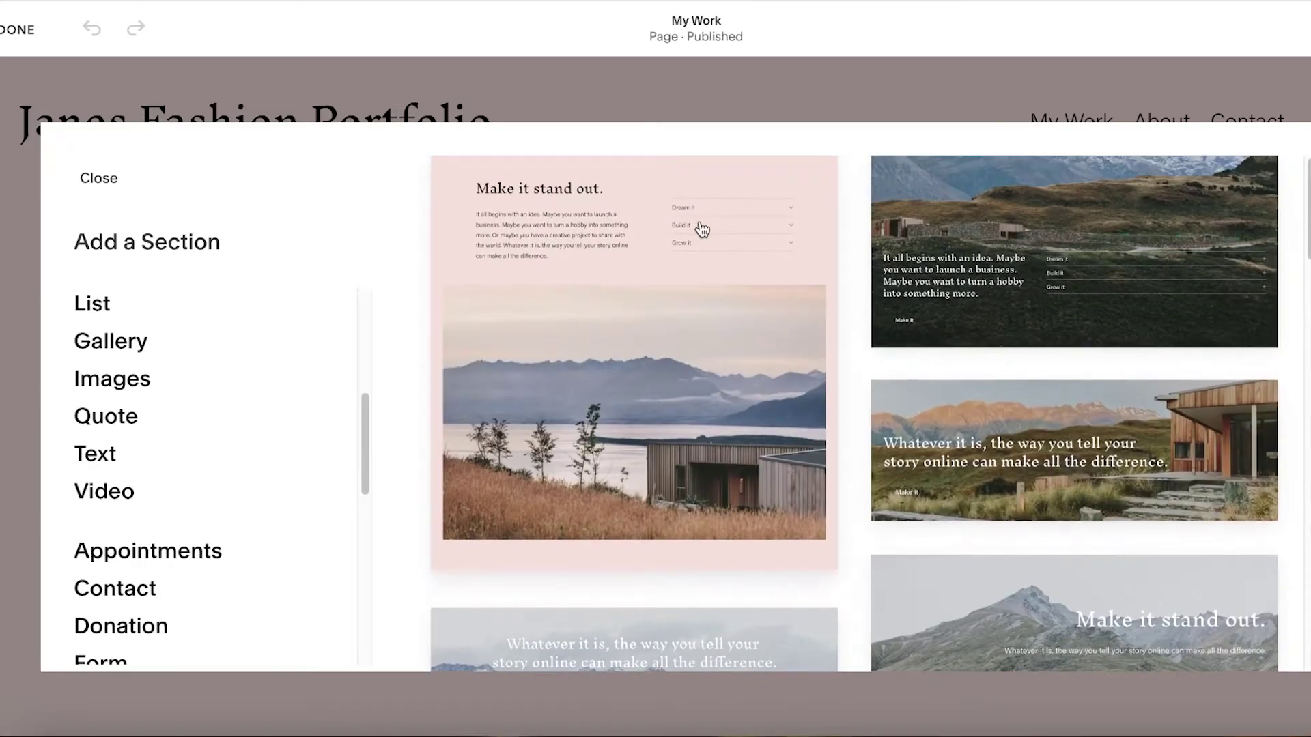
pyautogui.scroll(-5, 102, 477)
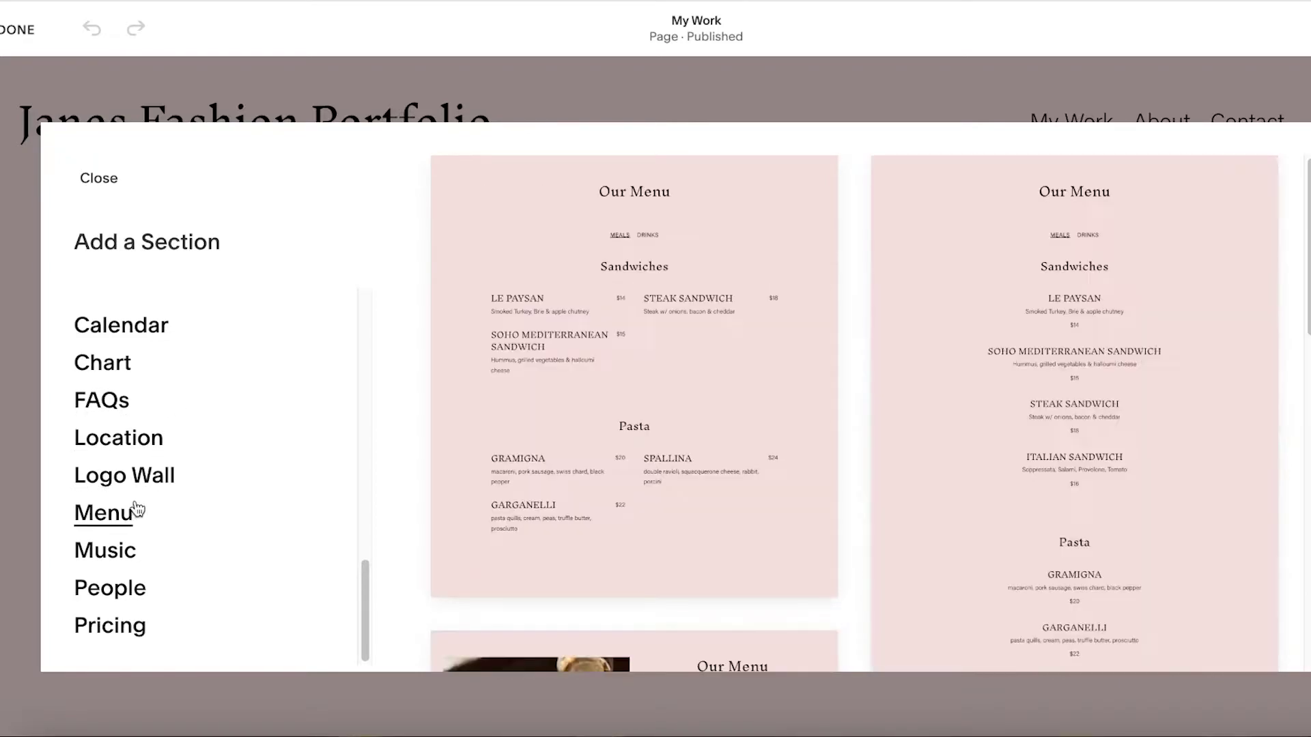
# Preview the Menu, Calendar, Tour Dates, Chart and Pricing section layouts
pyautogui.moveTo(120, 432)
pyautogui.scroll(2, 122, 396)
pyautogui.moveTo(137, 354)
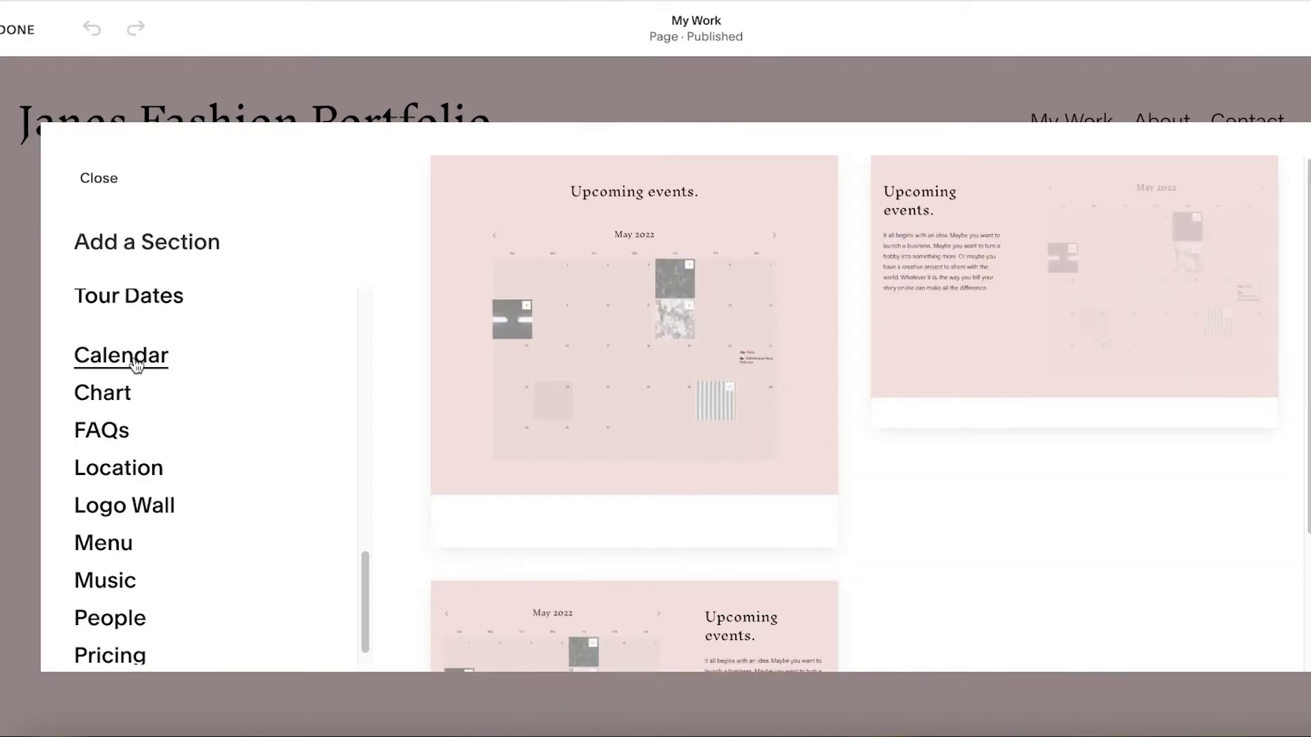
pyautogui.moveTo(97, 339)
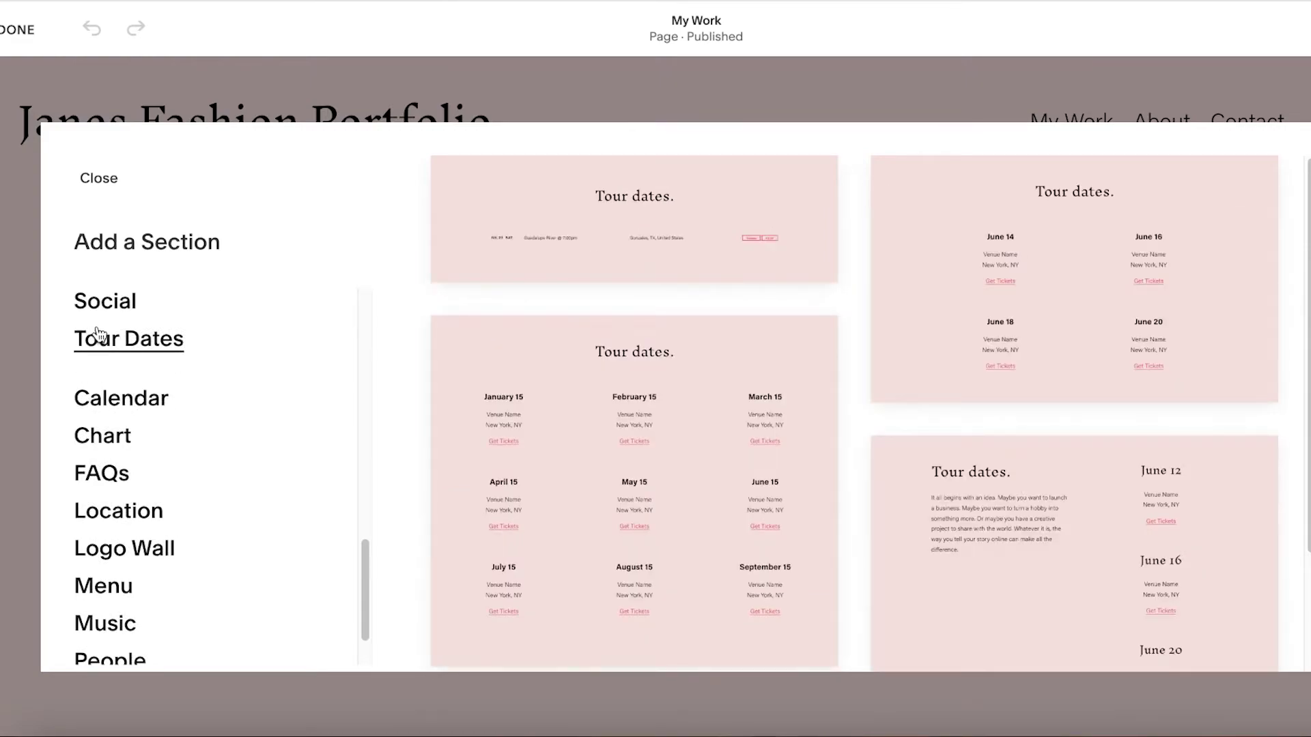
pyautogui.moveTo(89, 413)
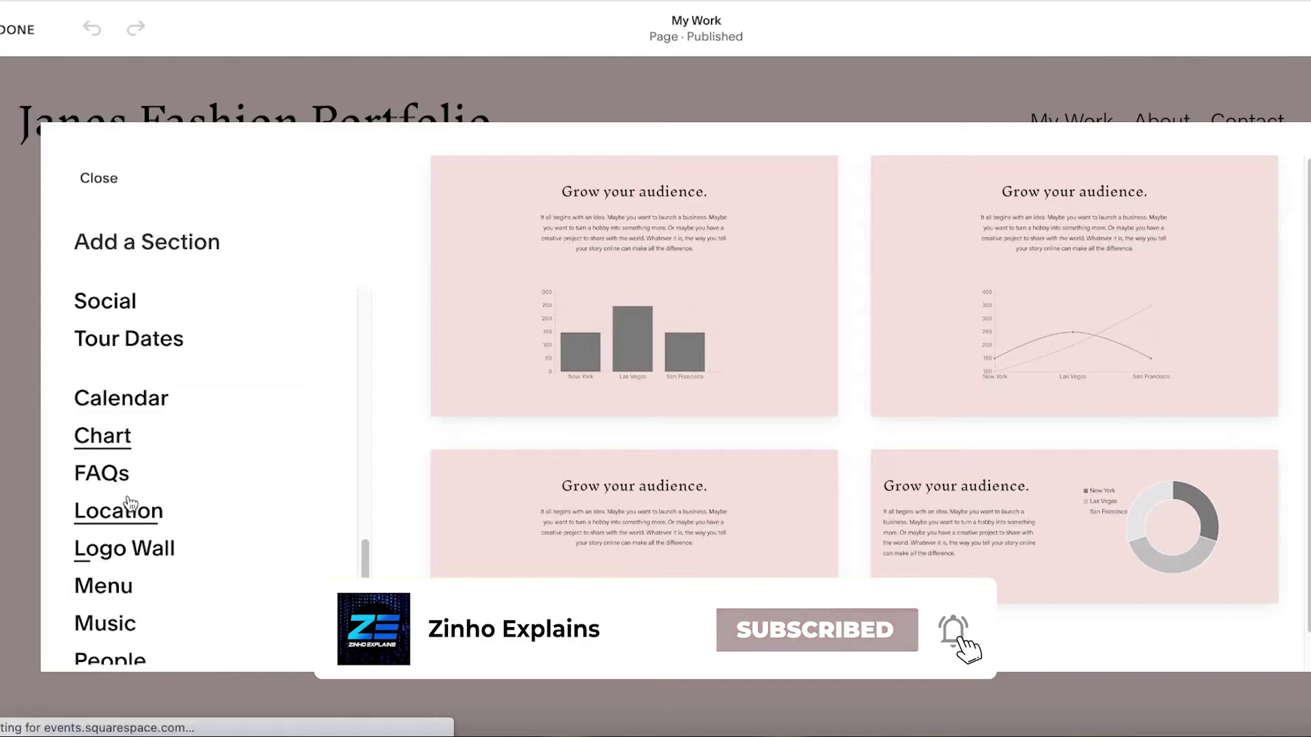
pyautogui.moveTo(129, 504)
pyautogui.scroll(-2, 130, 509)
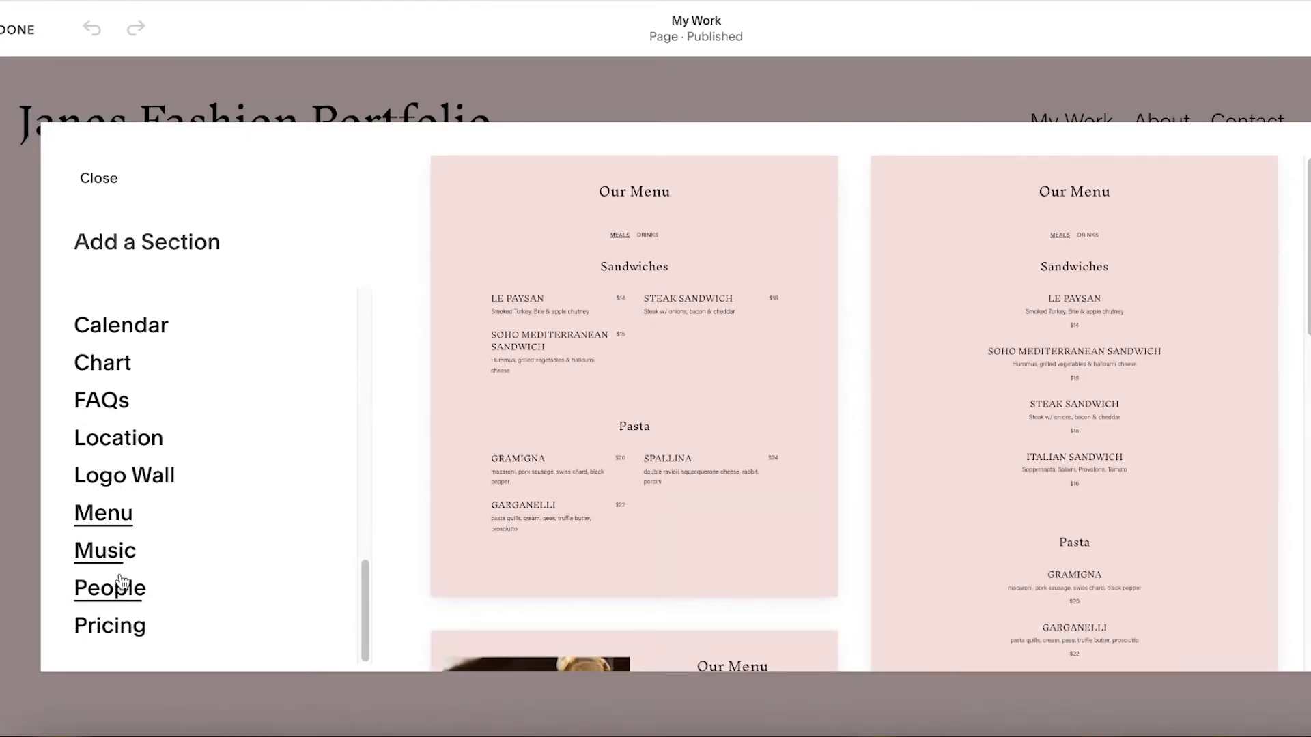
pyautogui.scroll(10, 123, 457)
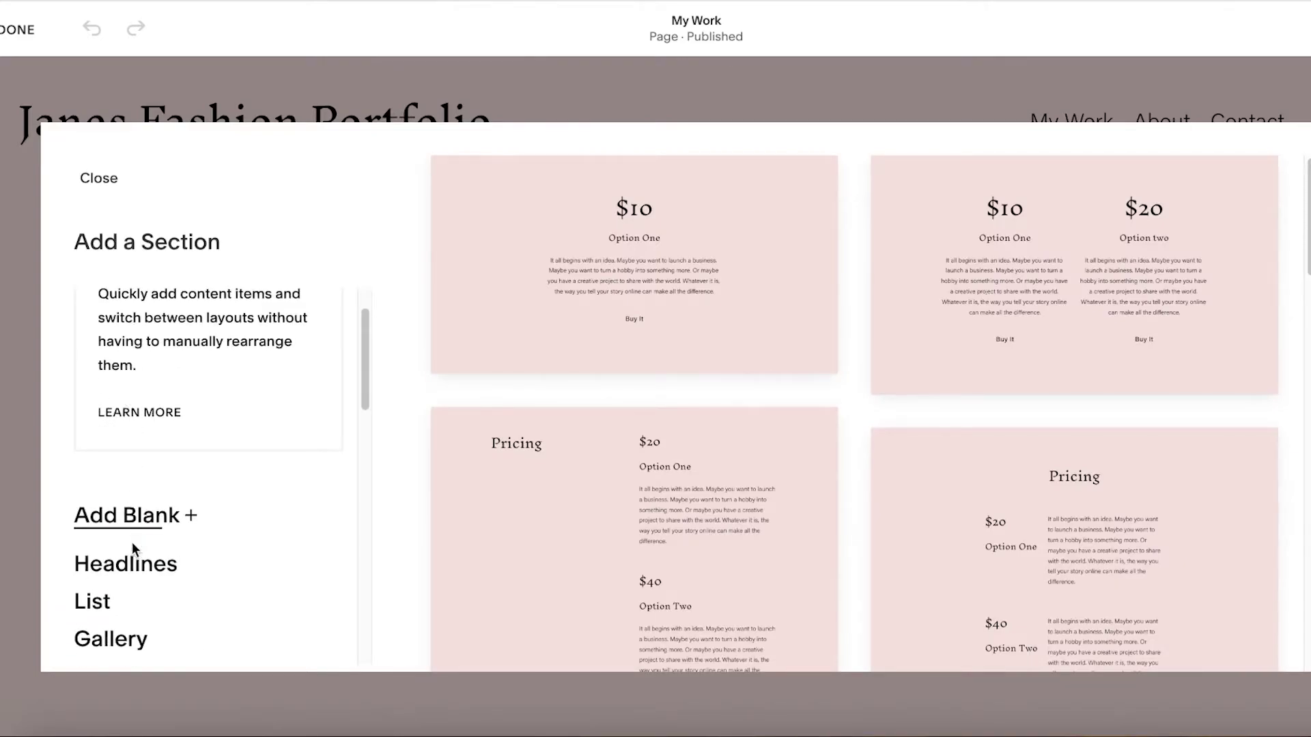
# Browse the Gallery layouts and add the single-row image strip with previous and next arrows to the My Work page
pyautogui.scroll(-1, 129, 571)
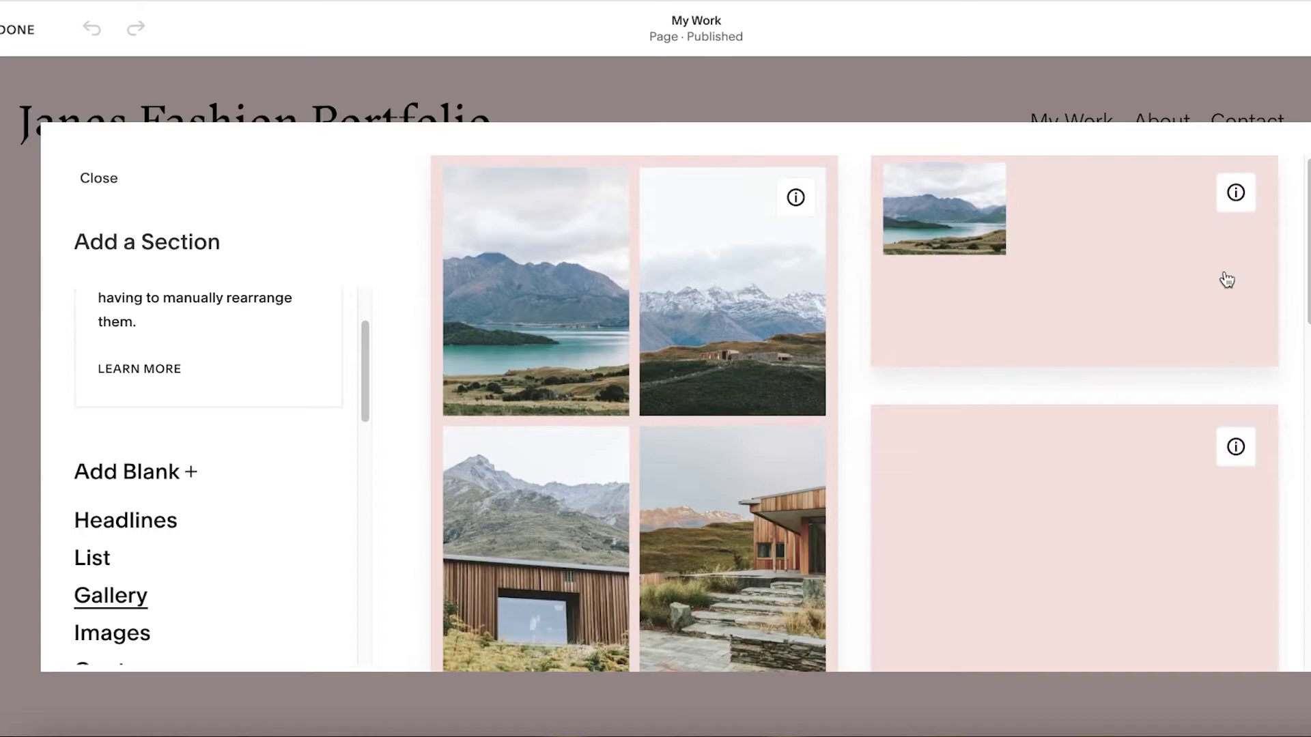
pyautogui.scroll(-5, 1215, 296)
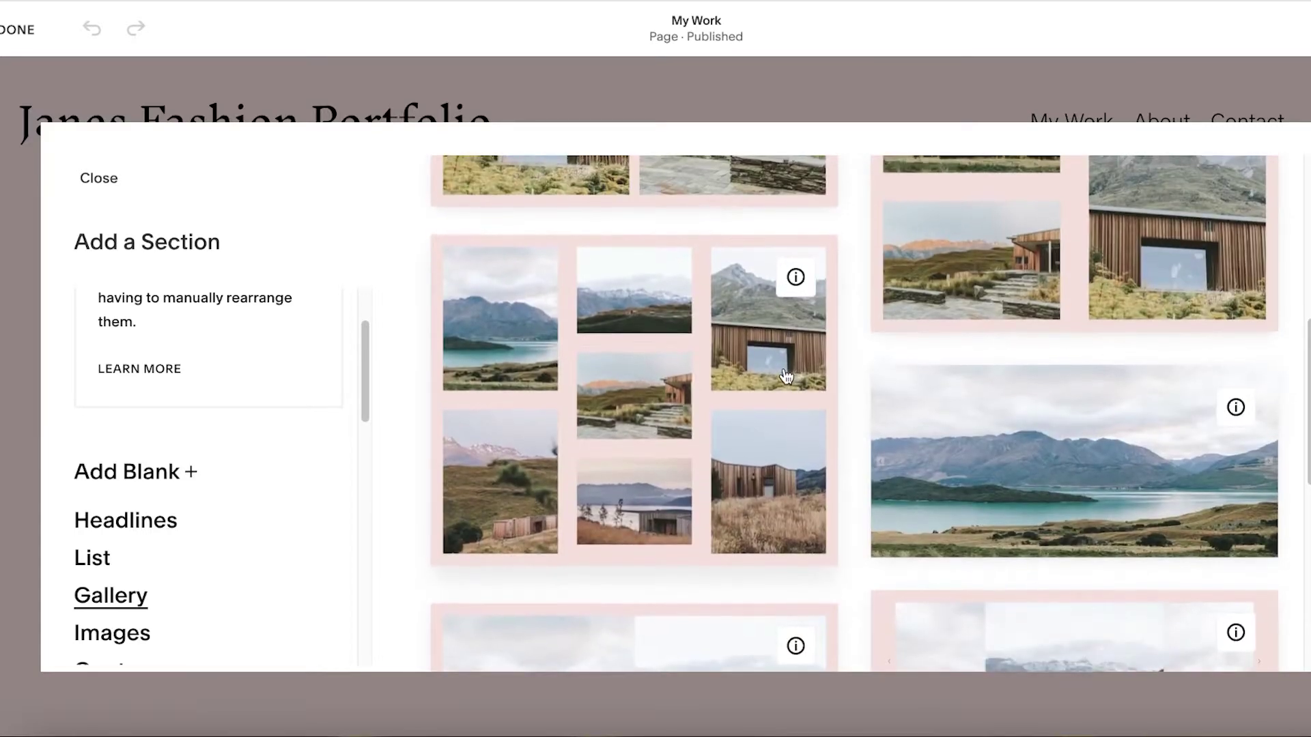
pyautogui.scroll(-8, 785, 375)
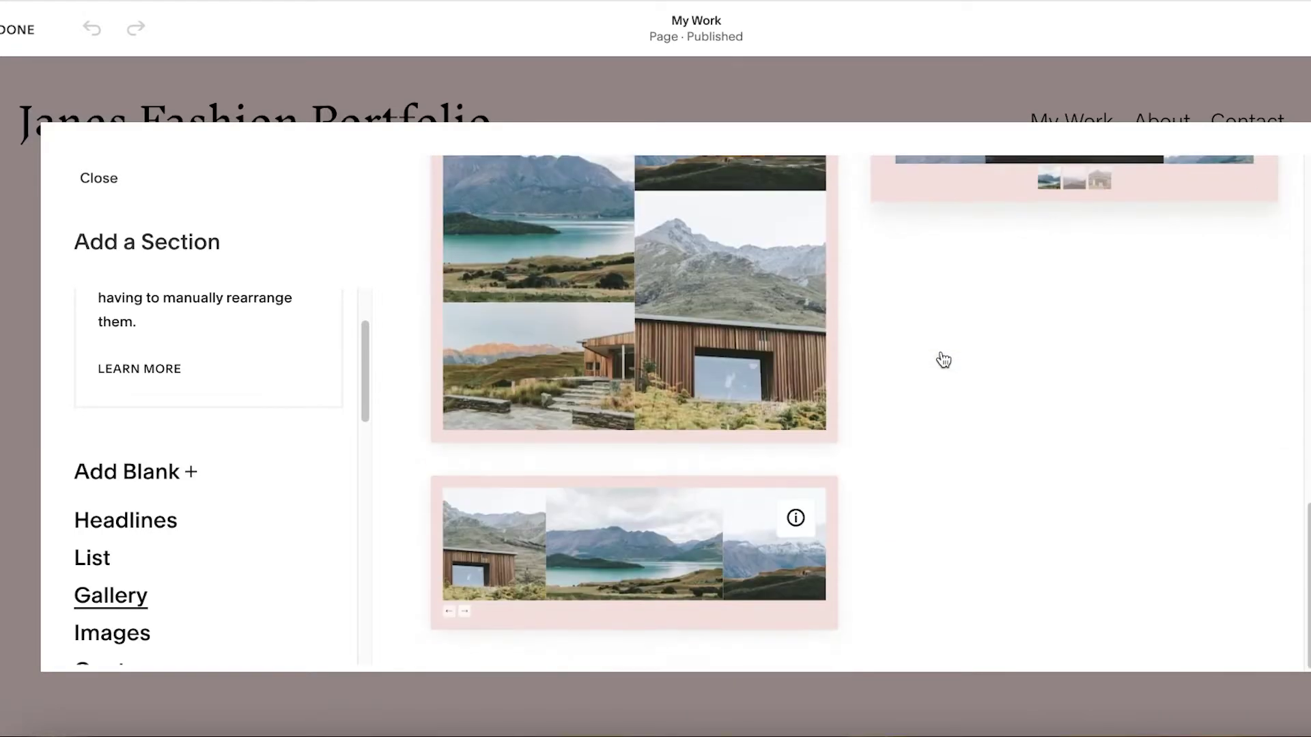
pyautogui.scroll(4, 942, 362)
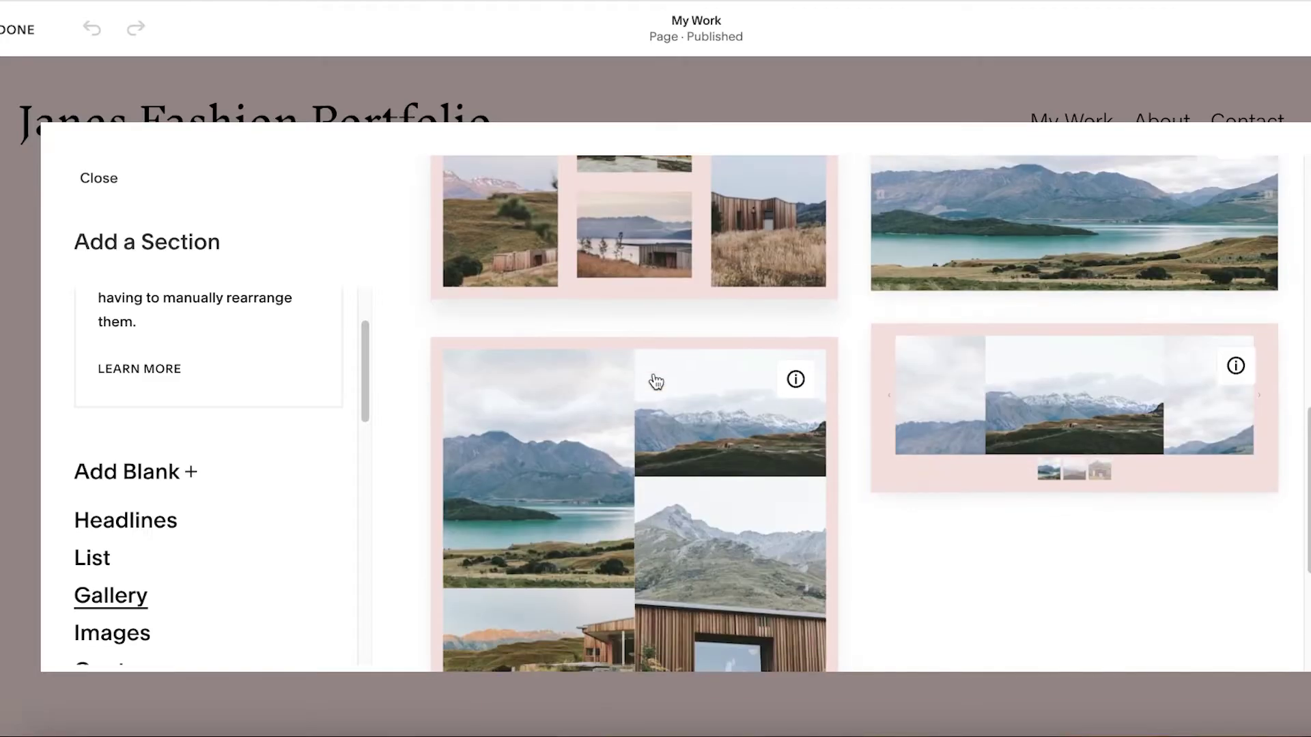
pyautogui.scroll(-3, 656, 381)
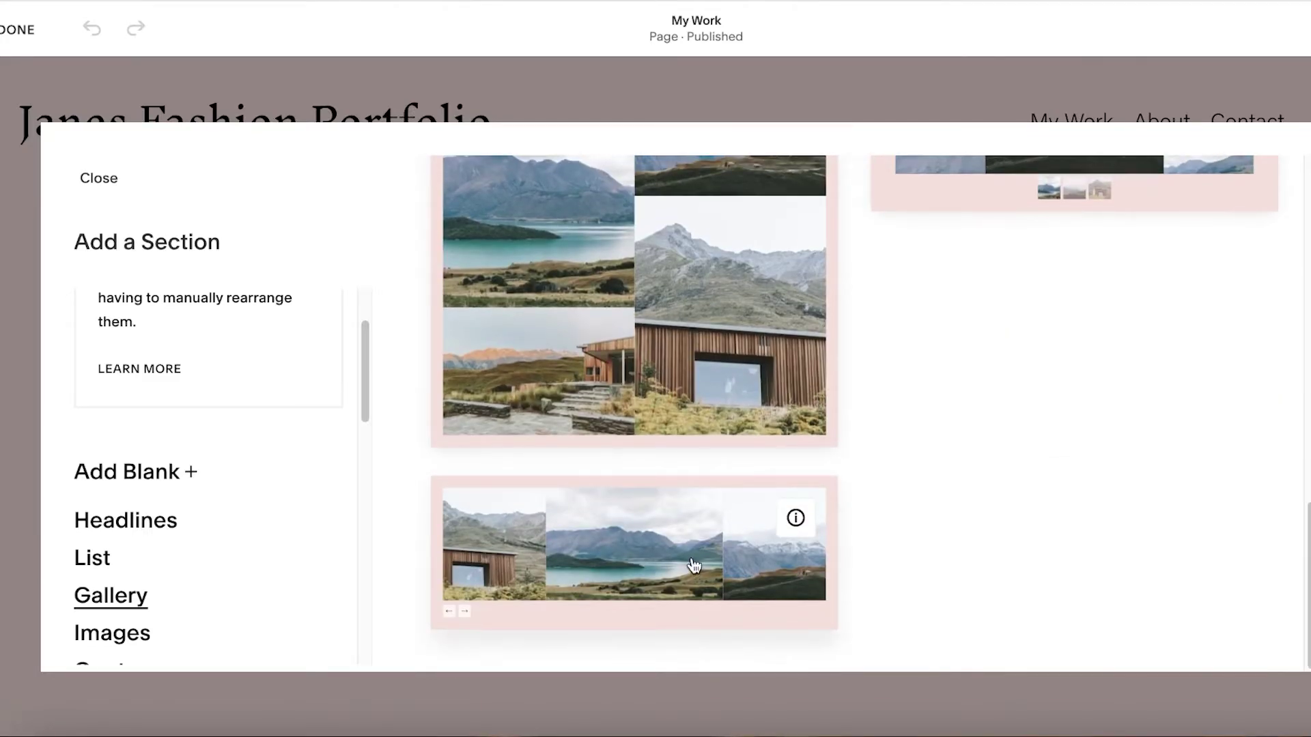
pyautogui.click(693, 565)
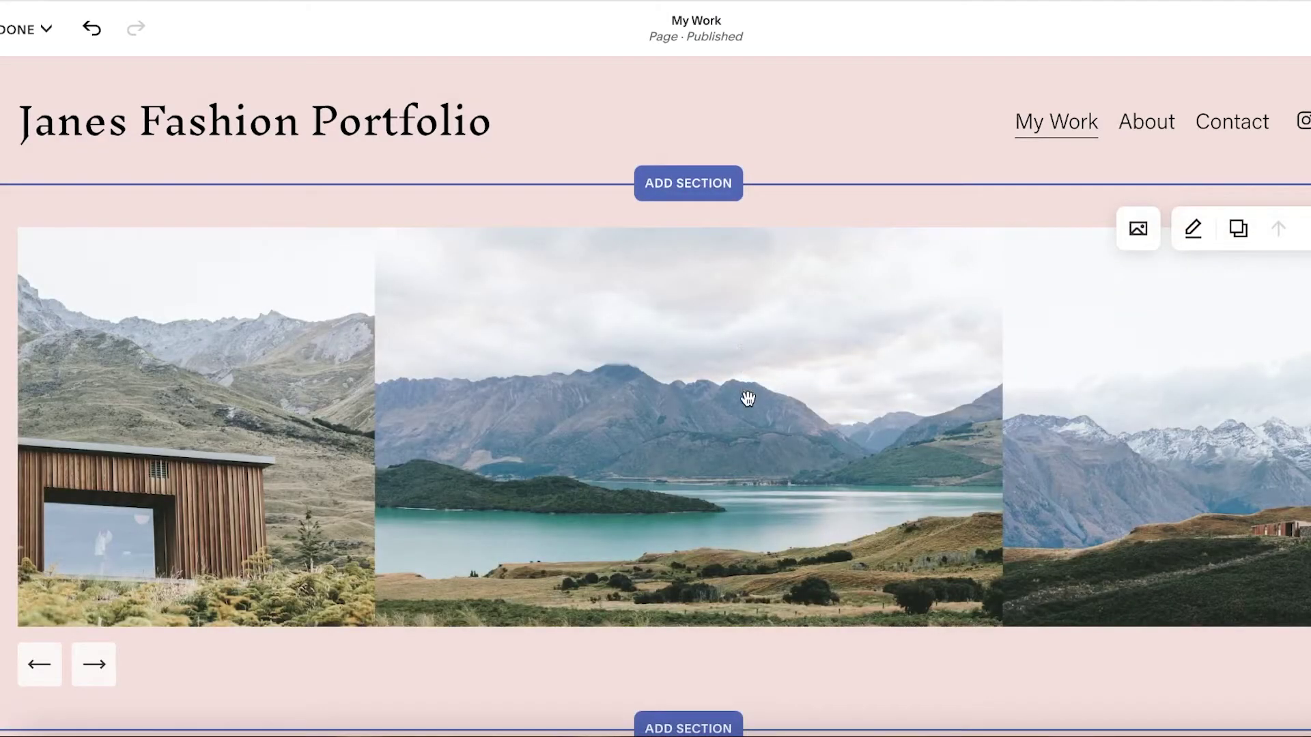
# Add the right-aligned "Make it stand out." Headlines section with the mountain background above the gallery, dismissing the Auto Layouts notice
pyautogui.click(688, 183)
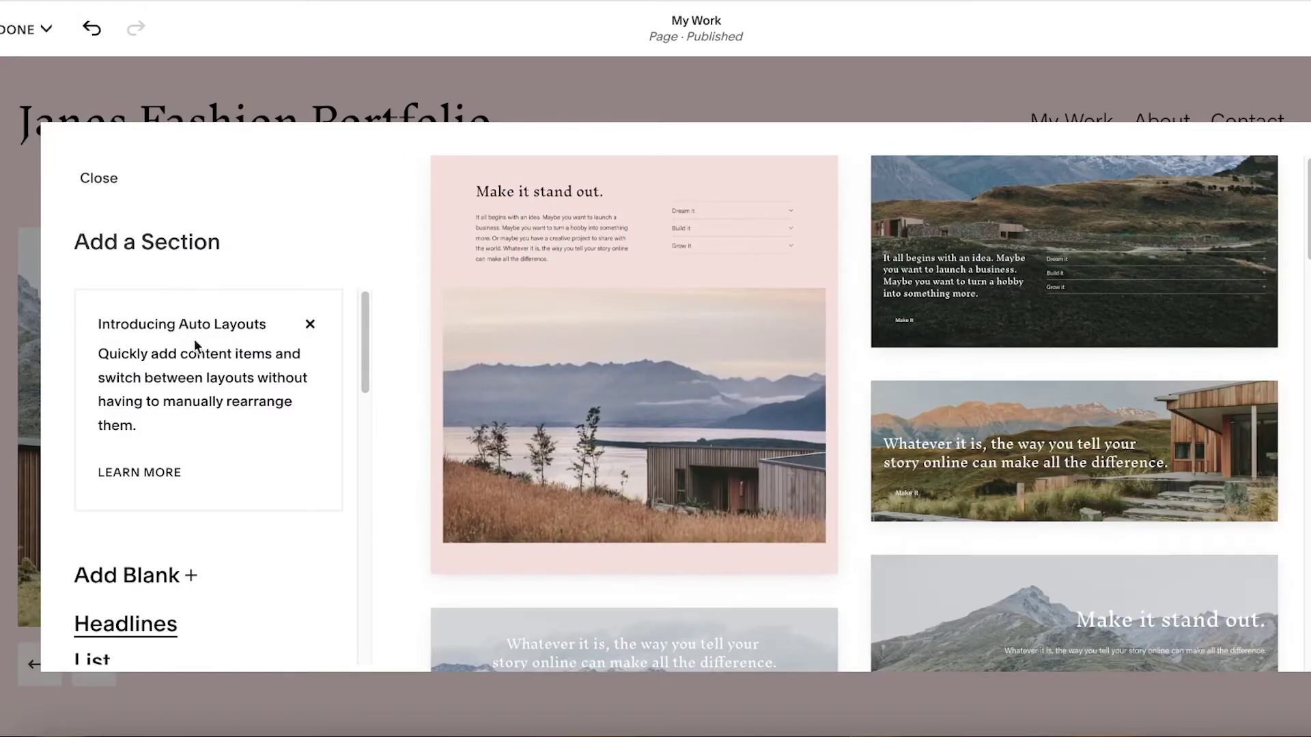
pyautogui.click(309, 325)
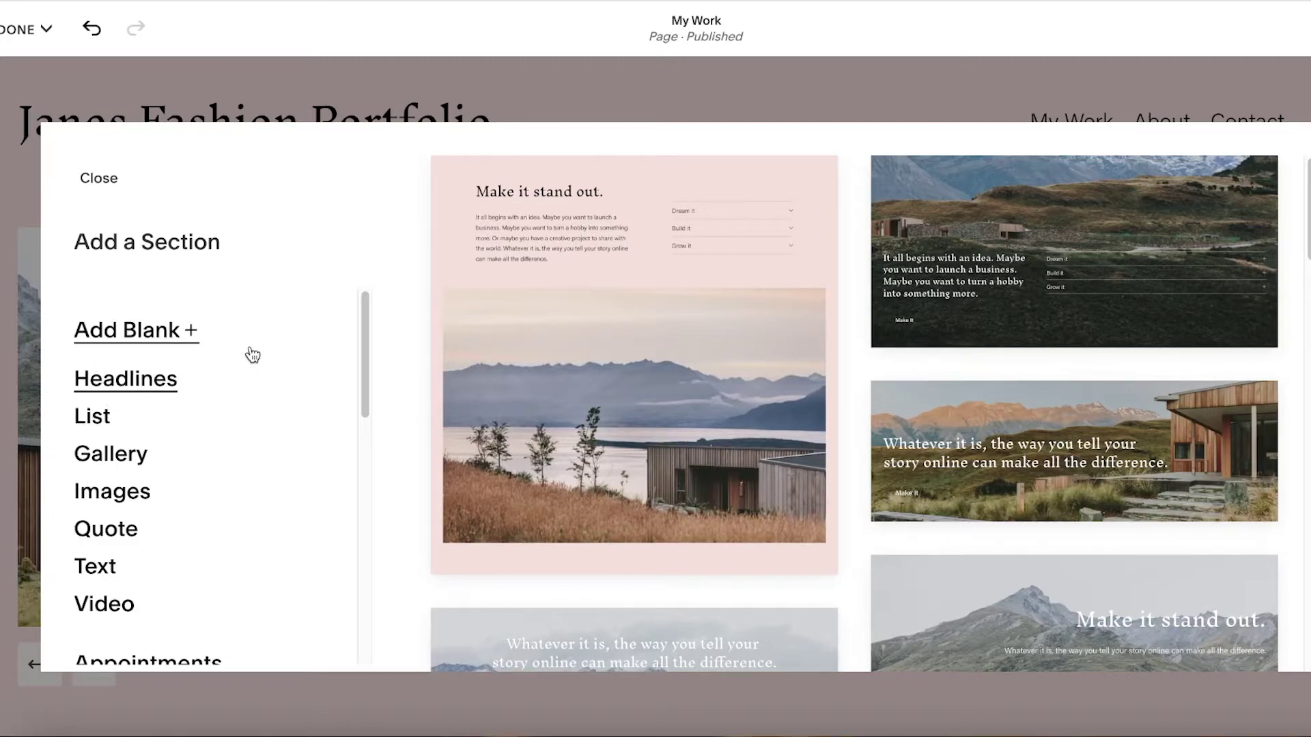
pyautogui.scroll(-5, 892, 350)
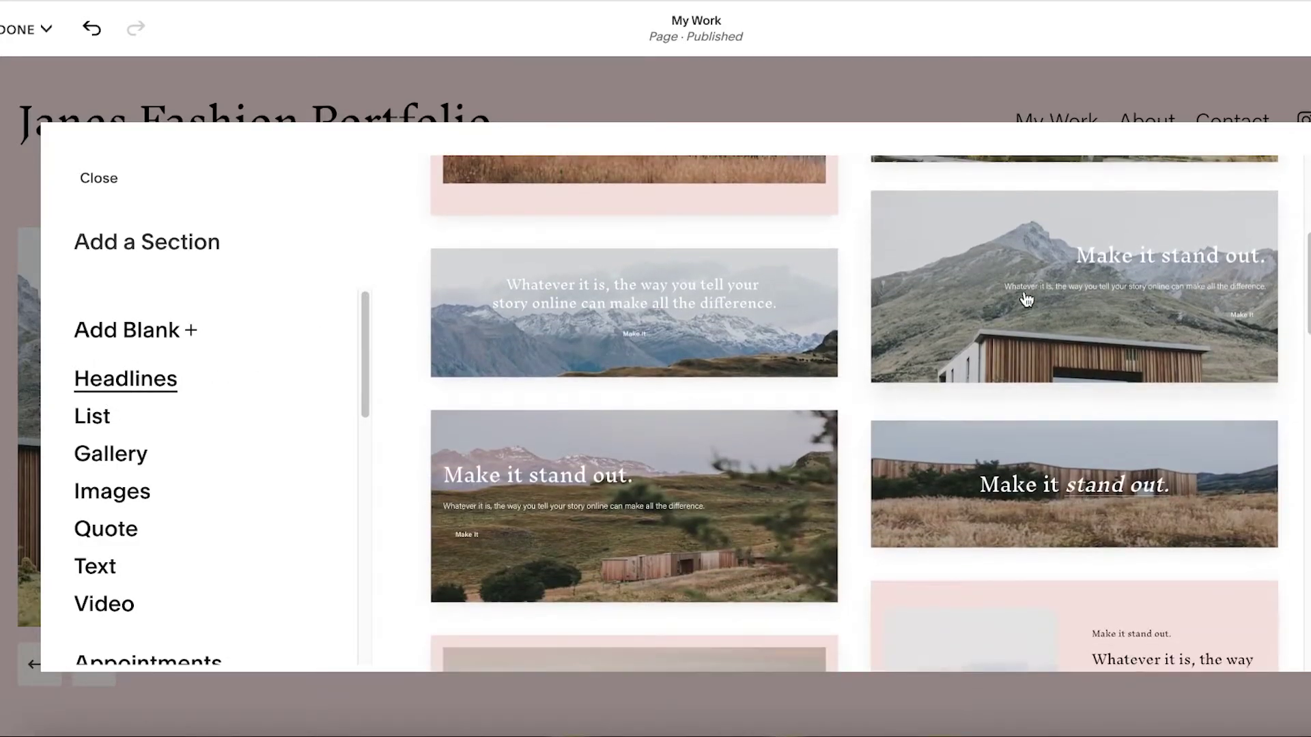
pyautogui.click(1025, 299)
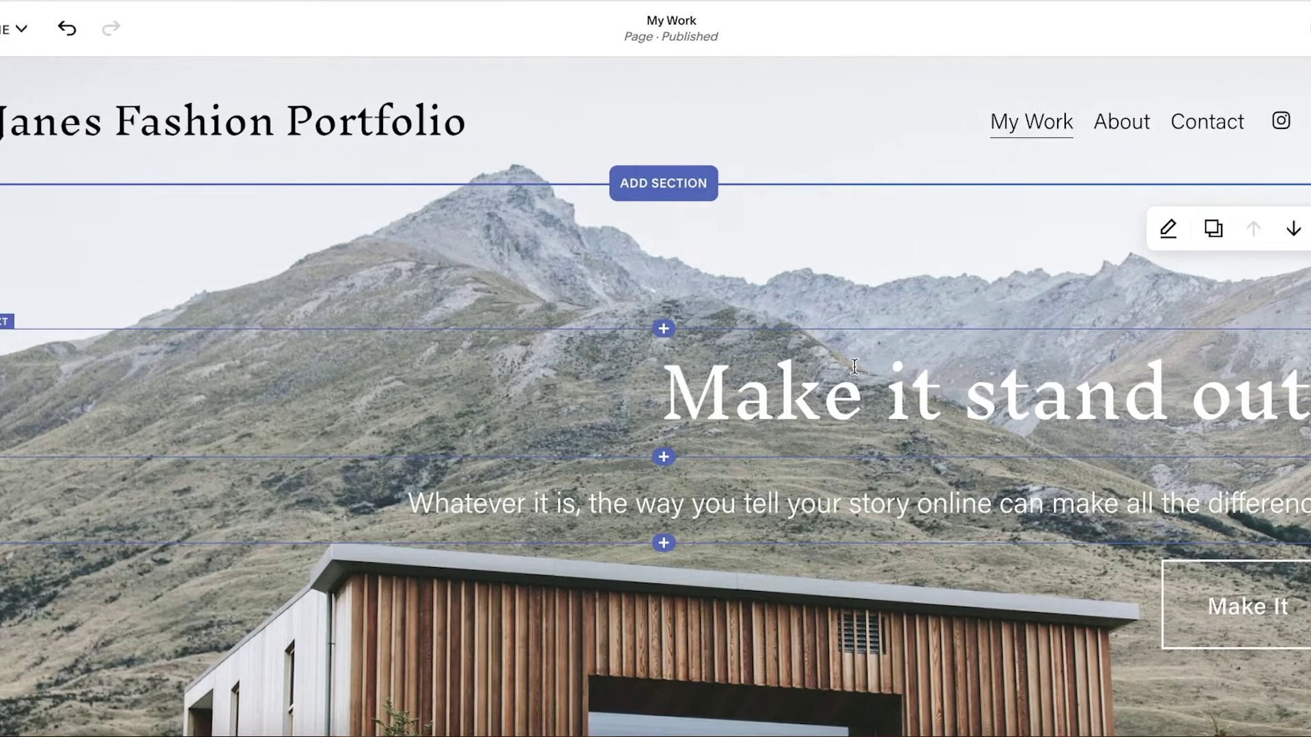
# Replace the "Make it stand out." headline with "Hi, My name is" followed by the portfolio owner's first name
pyautogui.click(854, 366)
pyautogui.hotkey('ctrl', 'a')
pyautogui.write('HI')
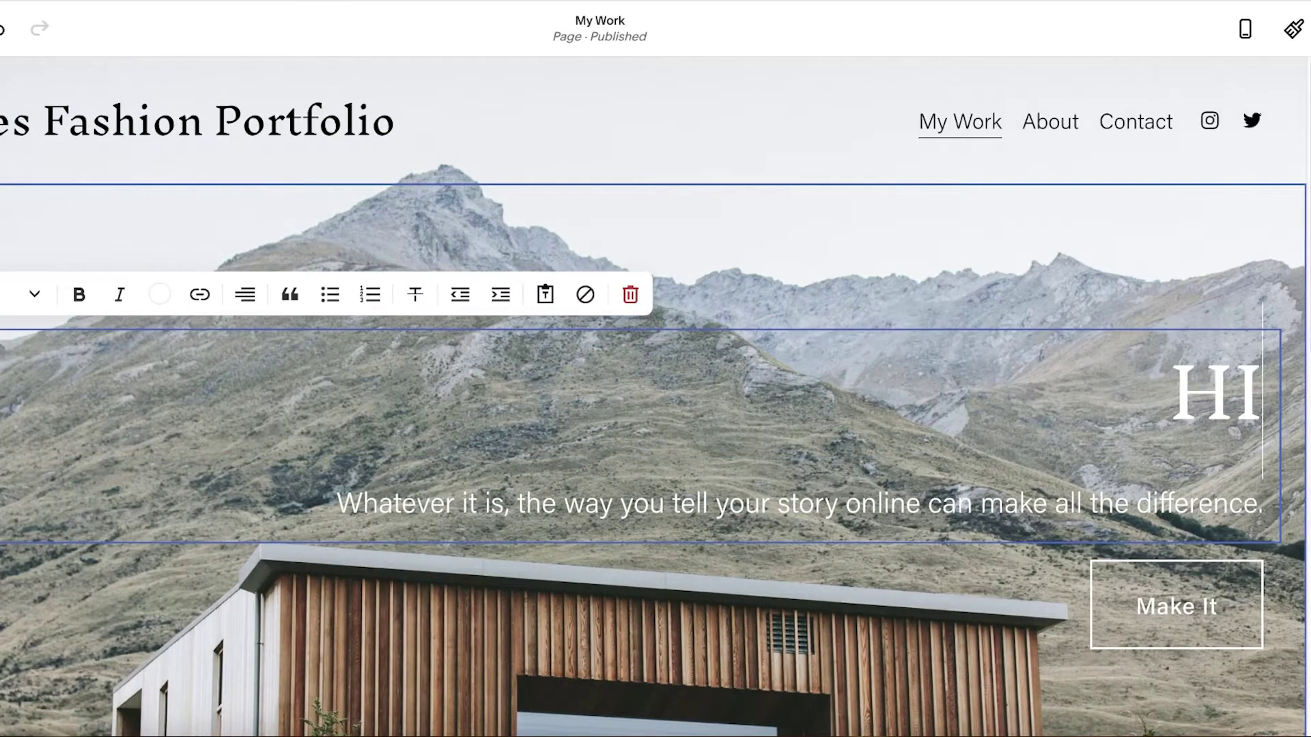
pyautogui.press('BackSpace')
pyautogui.write('i,')
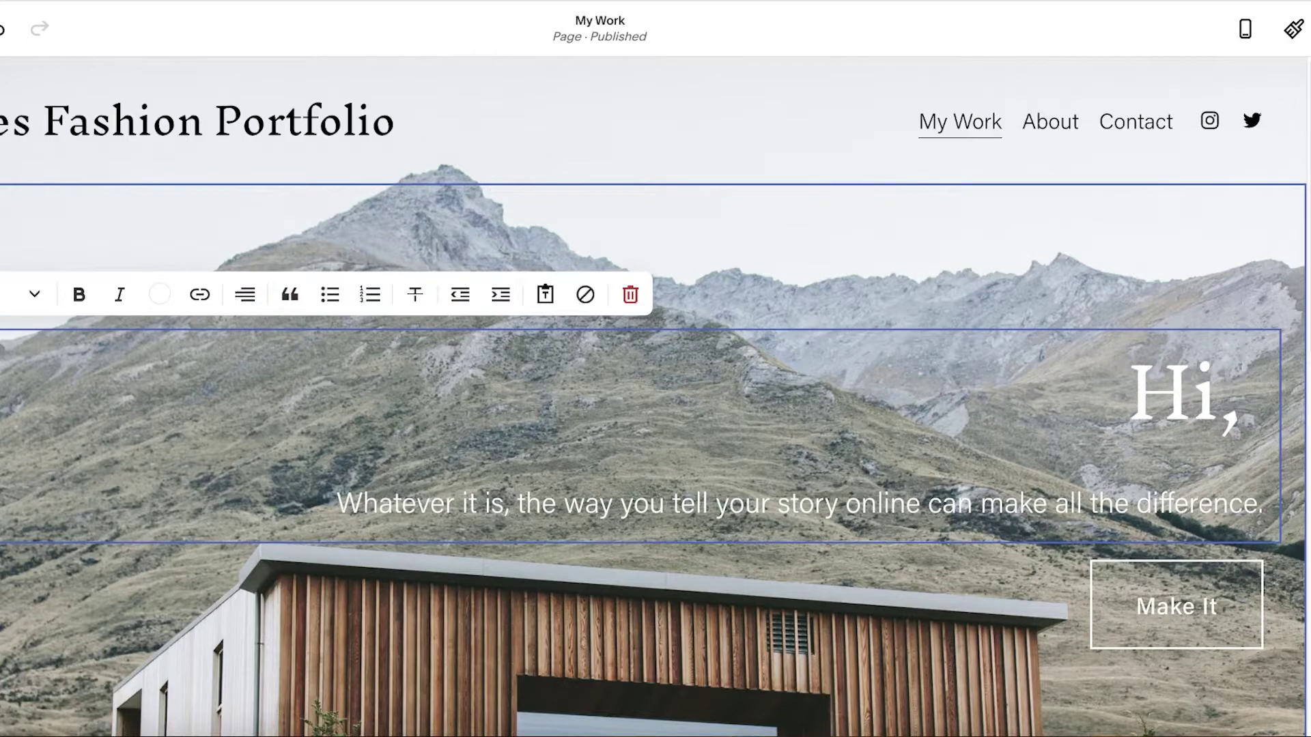
pyautogui.write(' T')
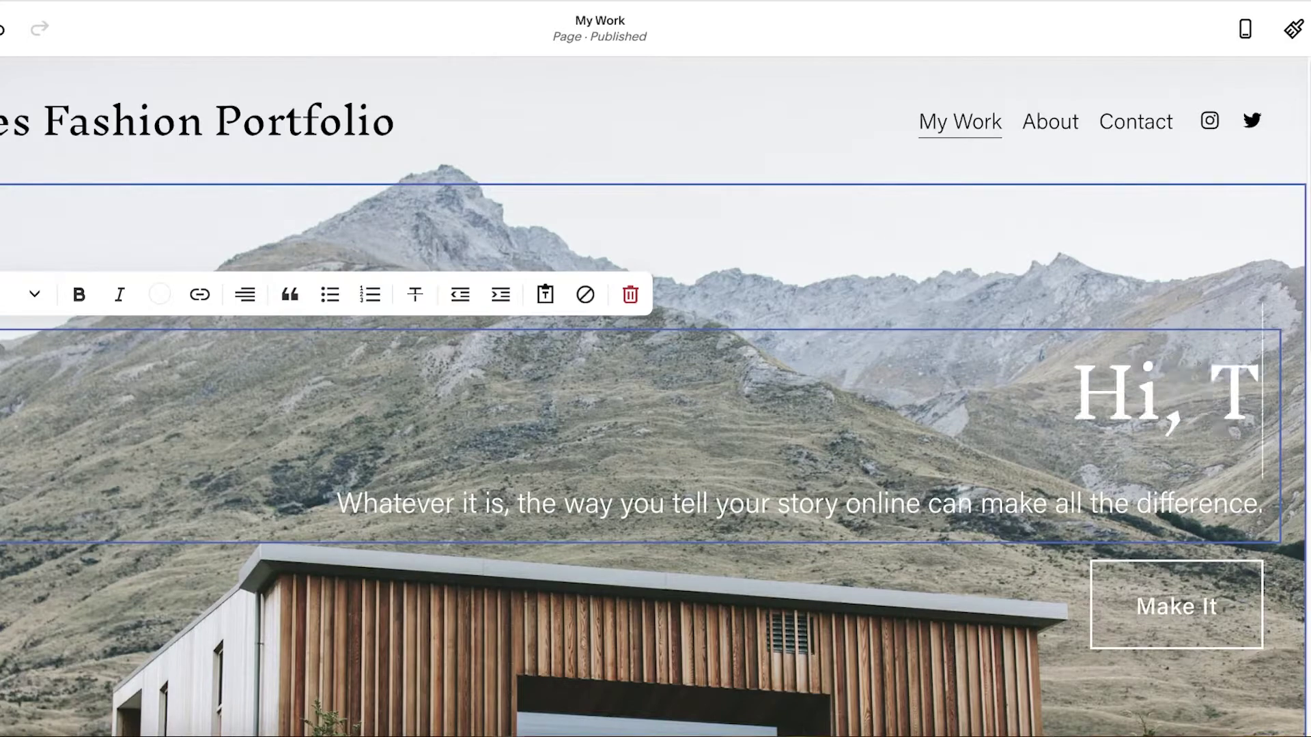
pyautogui.press('BackSpace')
pyautogui.press('BackSpace')
pyautogui.write('My name is Jane')
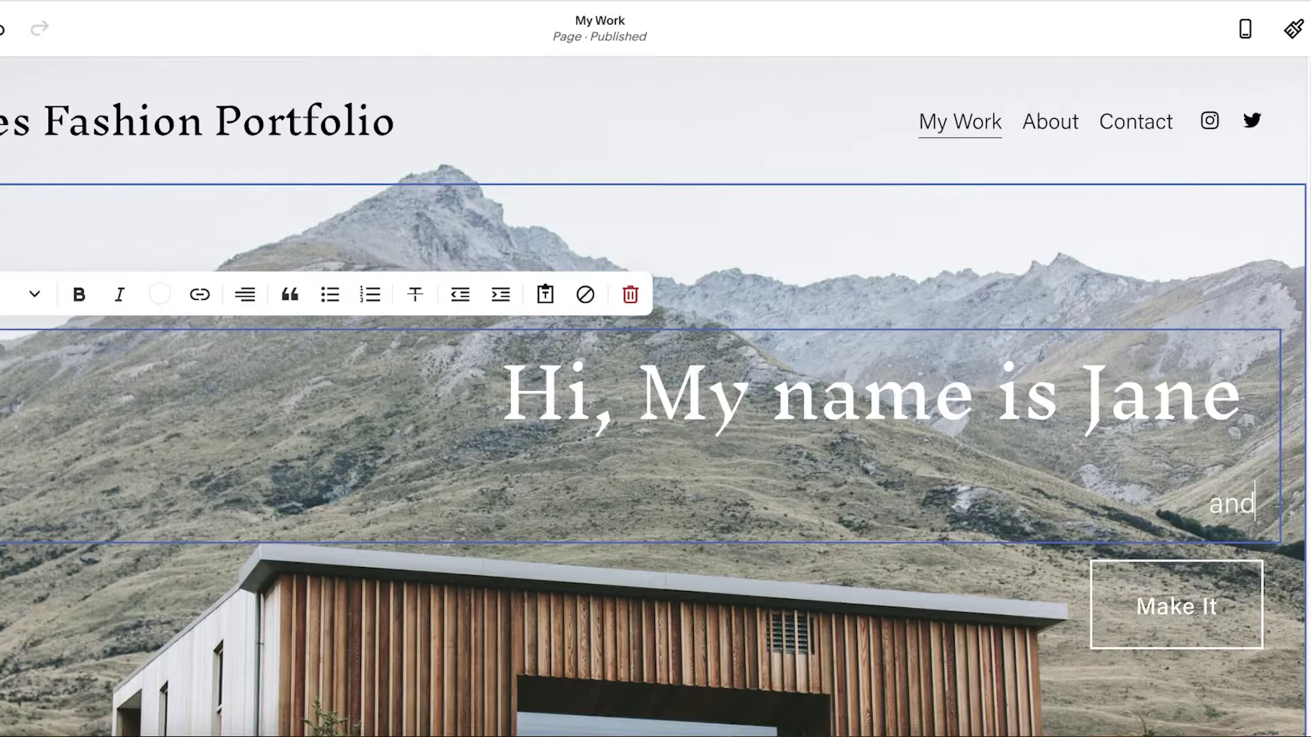
# Replace the line below the headline with "and this is my fashion journey"
pyautogui.write('fa')
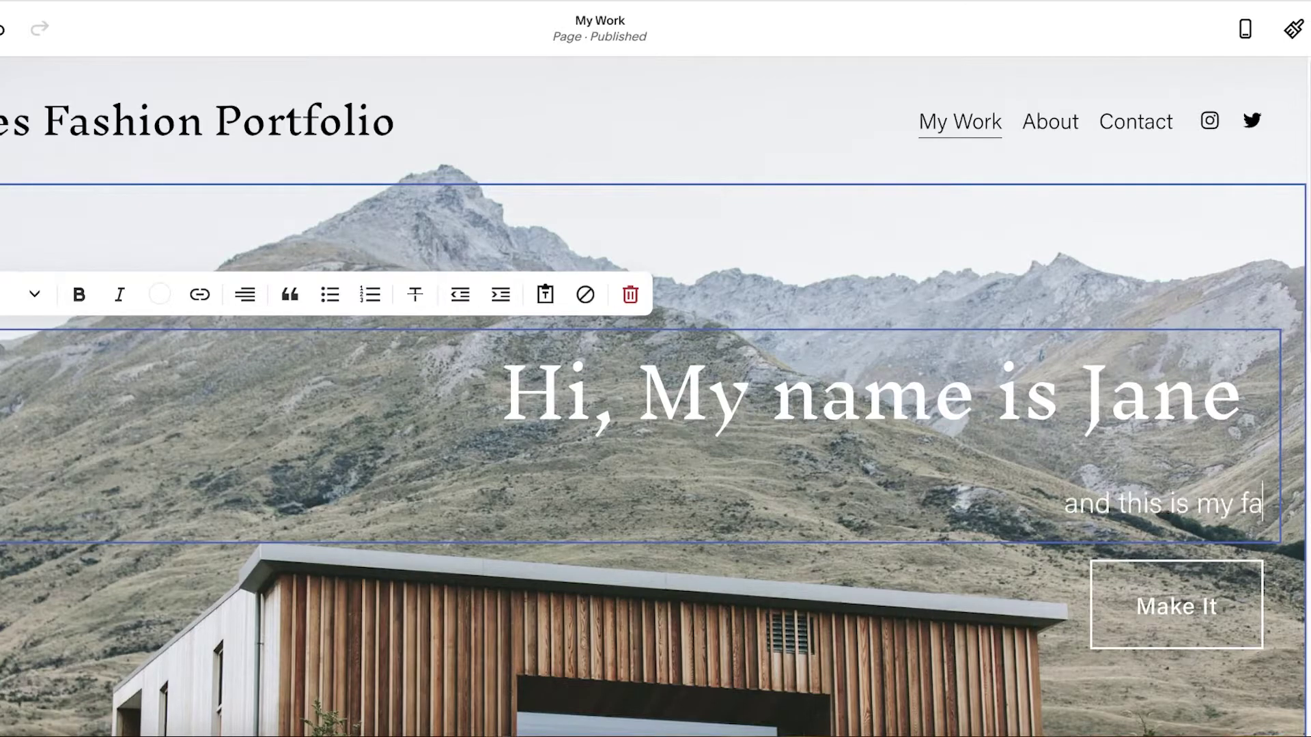
pyautogui.write('shion journey')
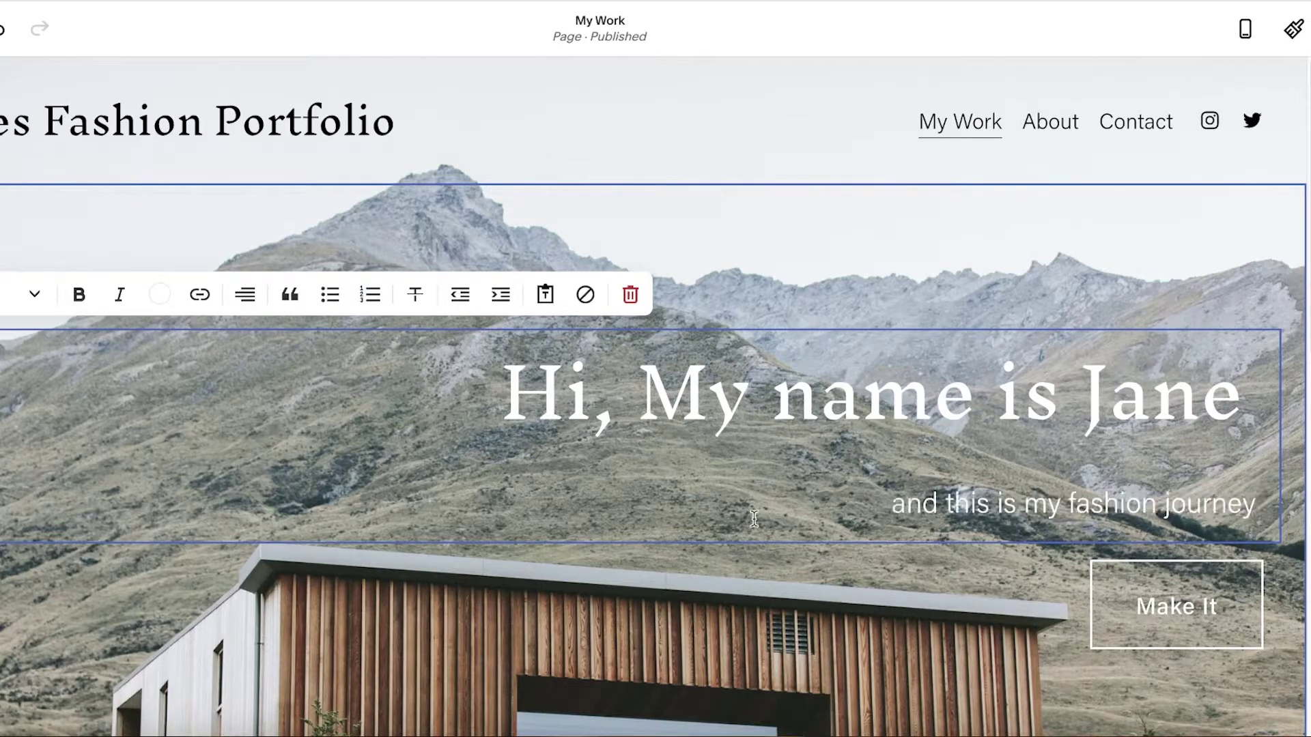
pyautogui.click(765, 618)
# Open the headline section's background settings, dismiss the background art notice and delete the mountain image
pyautogui.scroll(-5, 725, 368)
pyautogui.scroll(3, 725, 363)
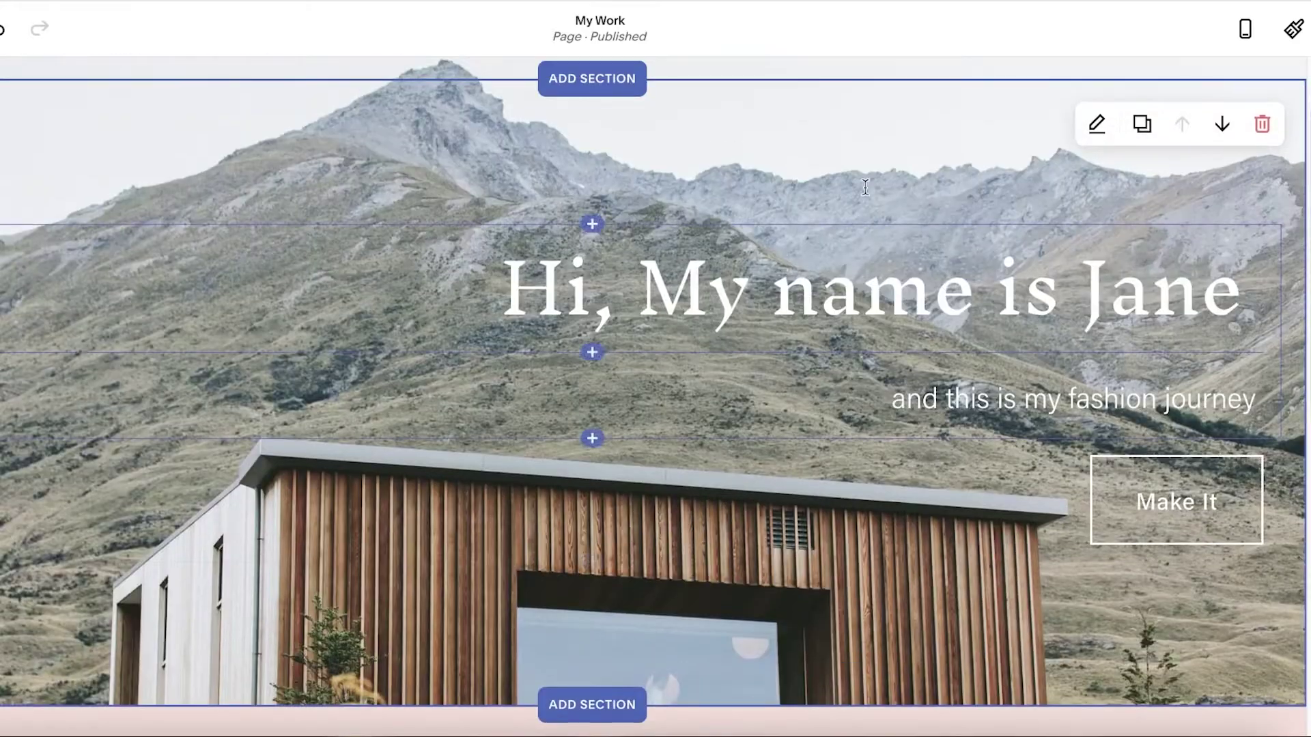
pyautogui.click(1097, 125)
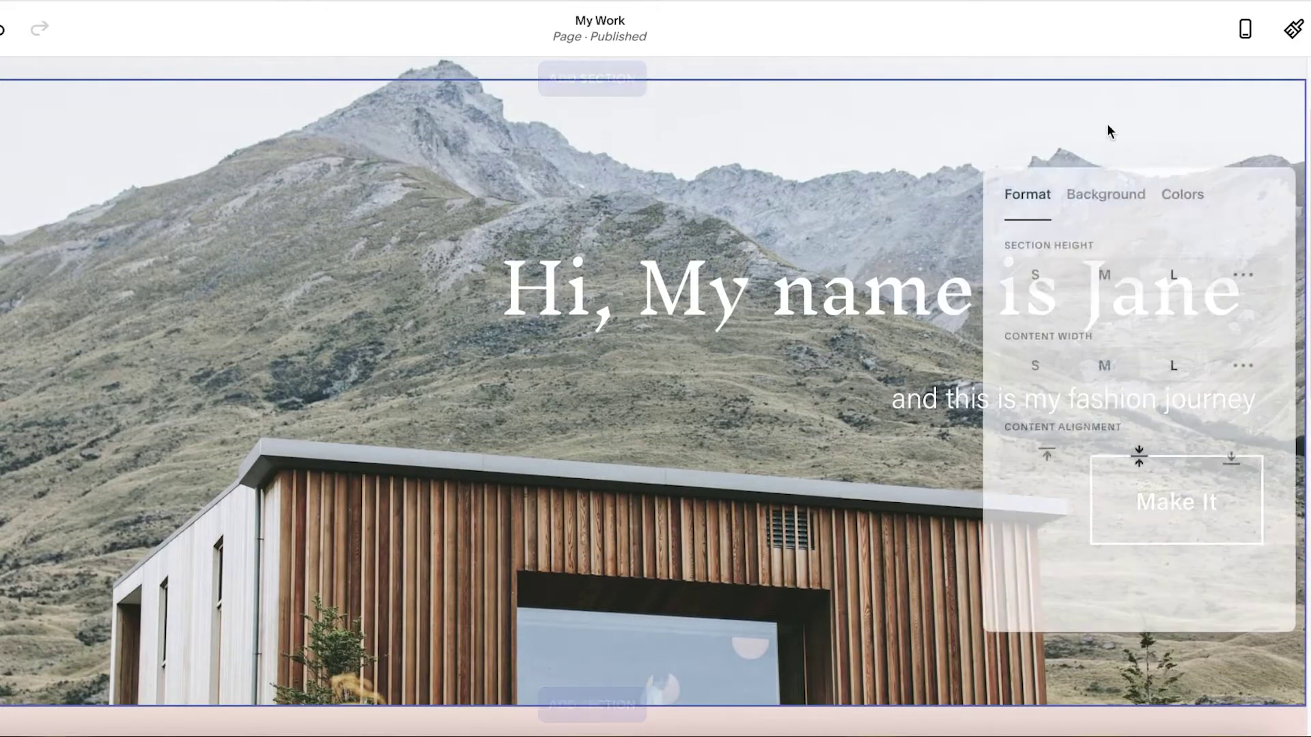
pyautogui.click(1100, 192)
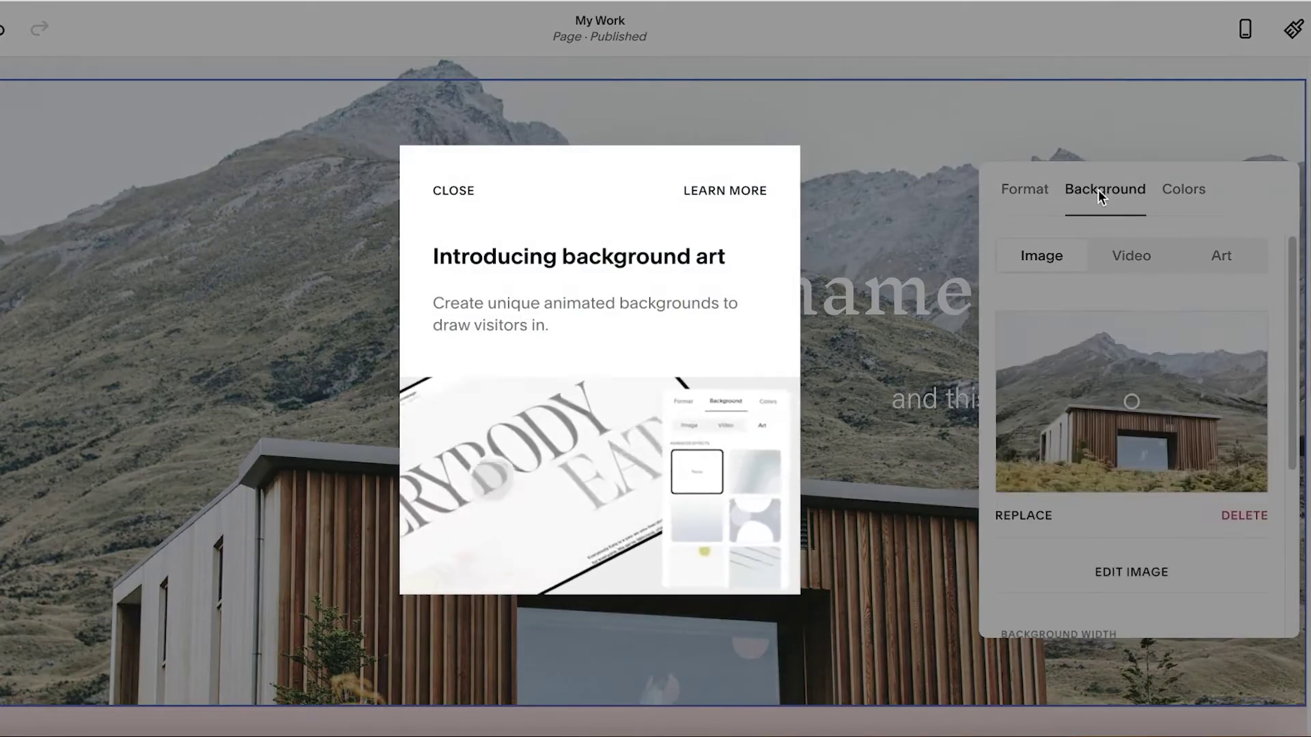
pyautogui.click(461, 184)
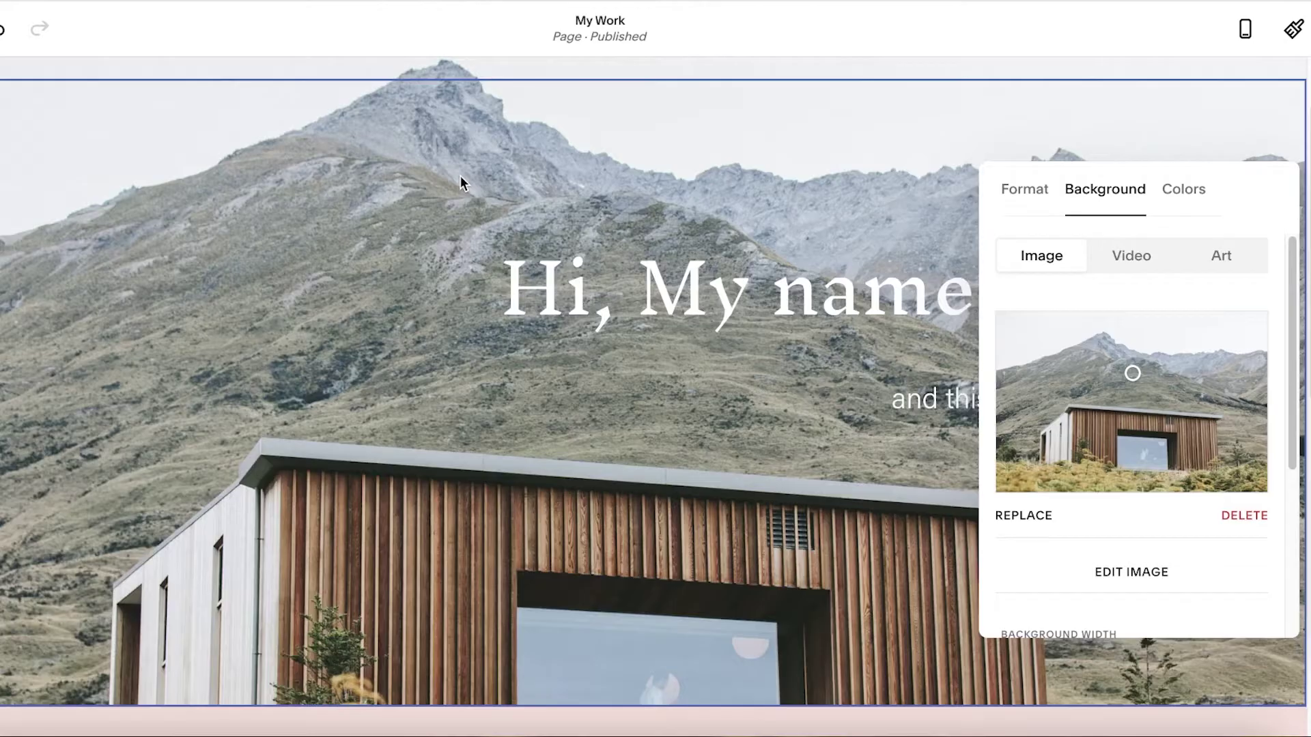
pyautogui.scroll(-5, 1147, 410)
pyautogui.scroll(5, 1060, 325)
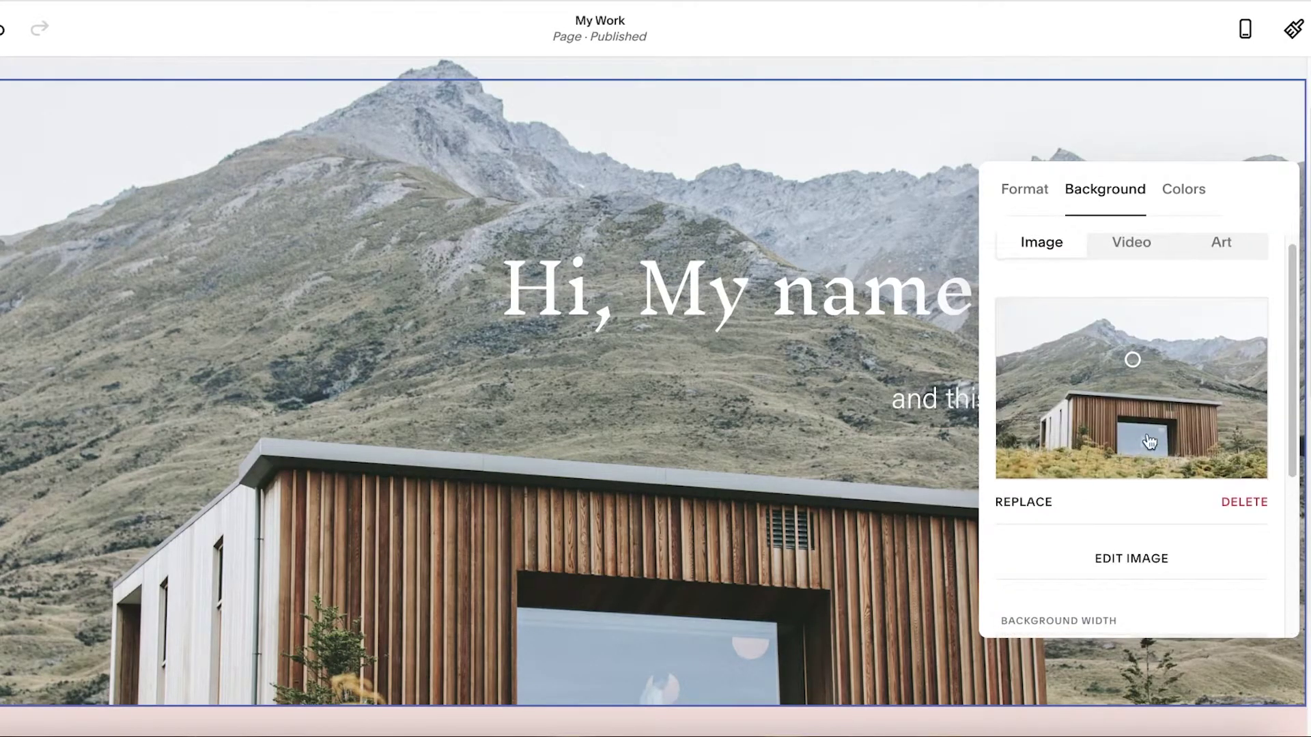
pyautogui.scroll(-1, 1158, 428)
pyautogui.scroll(1, 1157, 428)
pyautogui.click(1223, 517)
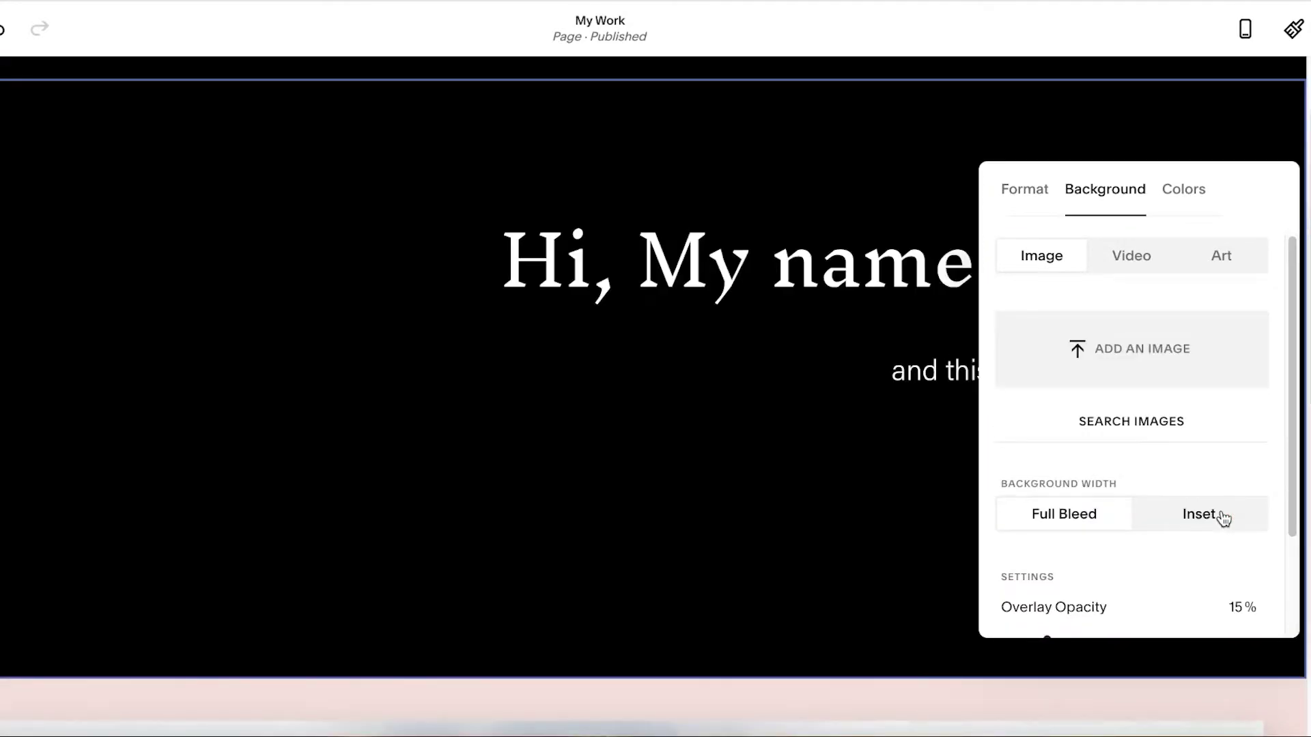
# Try the red wavy background art on the headline section and browse the other art styles
pyautogui.scroll(-2, 1094, 494)
pyautogui.scroll(2, 1096, 444)
pyautogui.click(1253, 258)
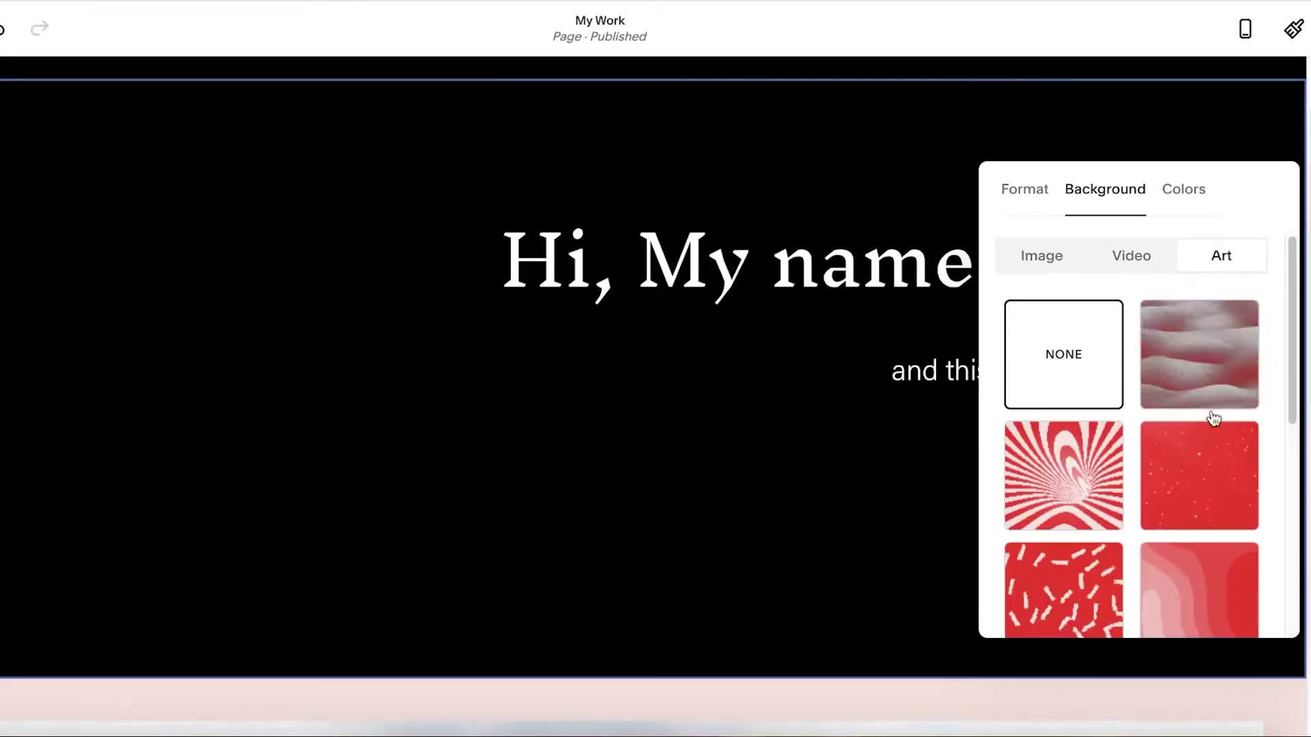
pyautogui.click(1221, 367)
pyautogui.scroll(-3, 1201, 382)
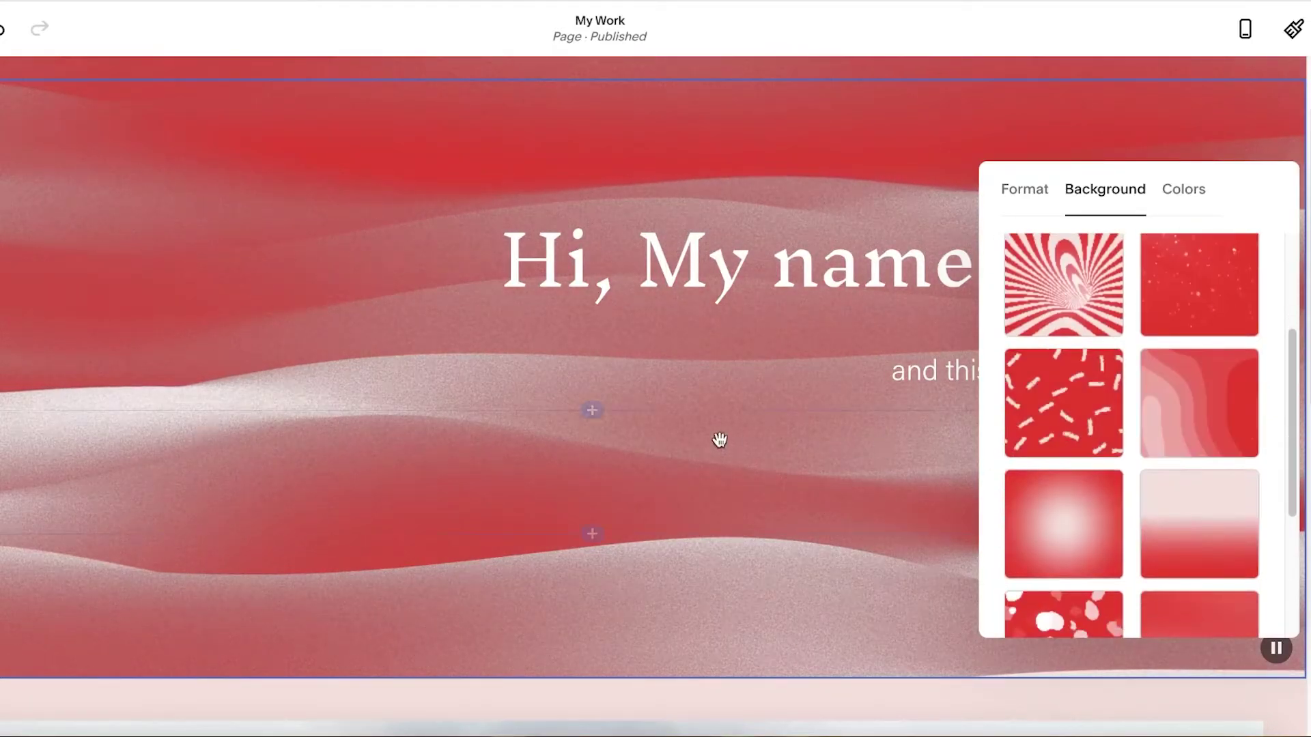
pyautogui.scroll(-3, 698, 440)
pyautogui.scroll(3, 699, 440)
pyautogui.scroll(3, 702, 440)
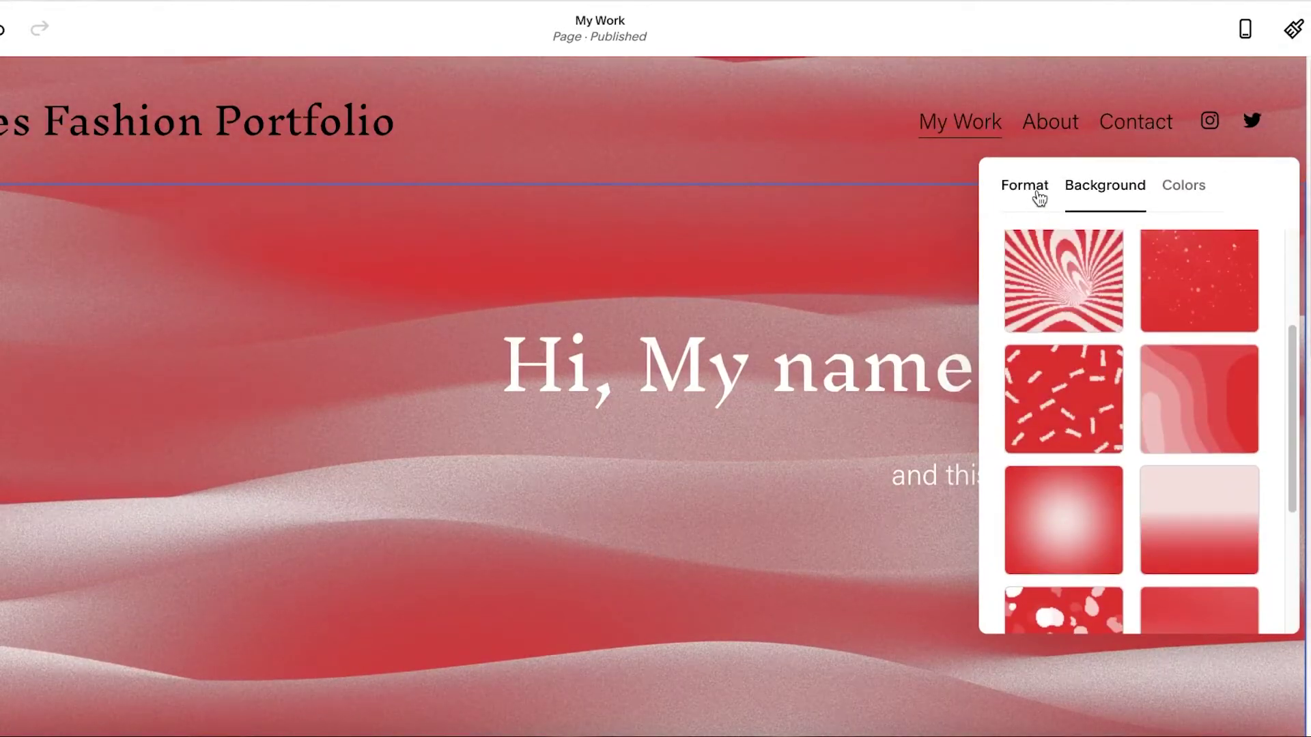
# Review the headline section's color themes and format settings
pyautogui.click(1184, 185)
pyautogui.scroll(5, 1176, 337)
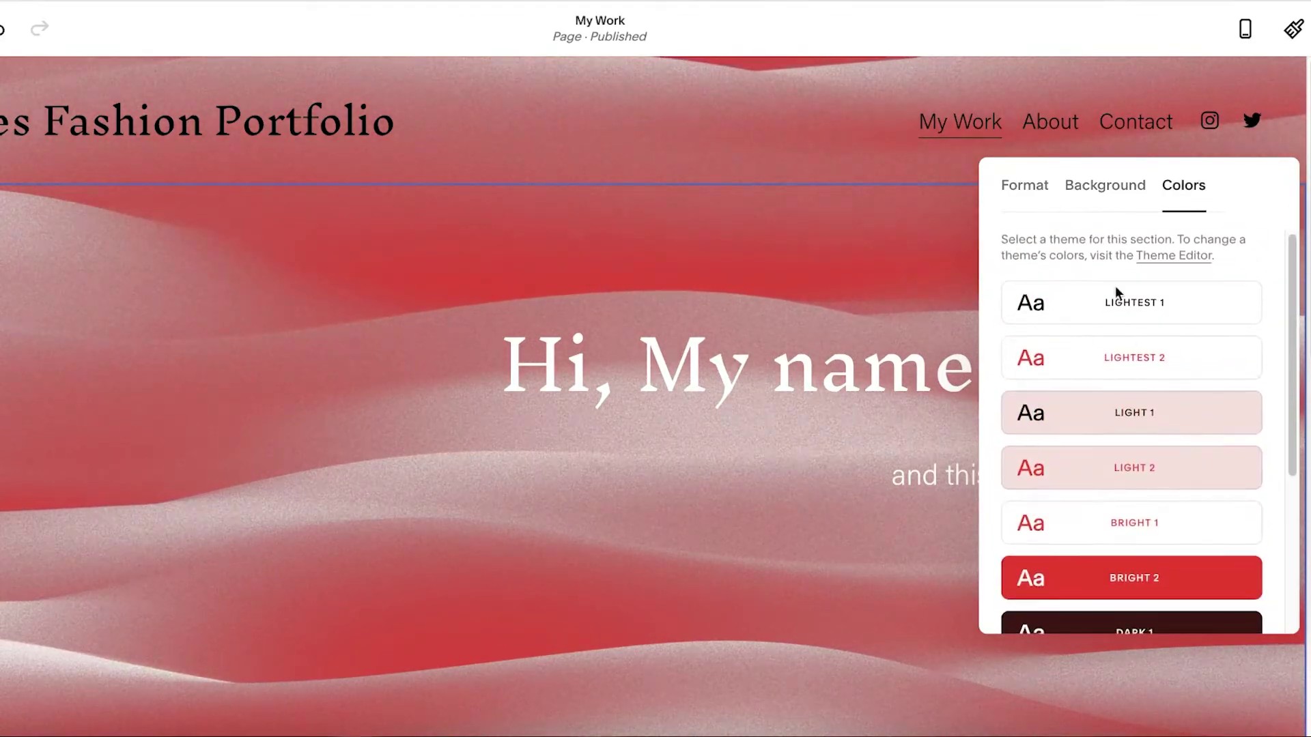
pyautogui.click(1087, 189)
pyautogui.click(1026, 194)
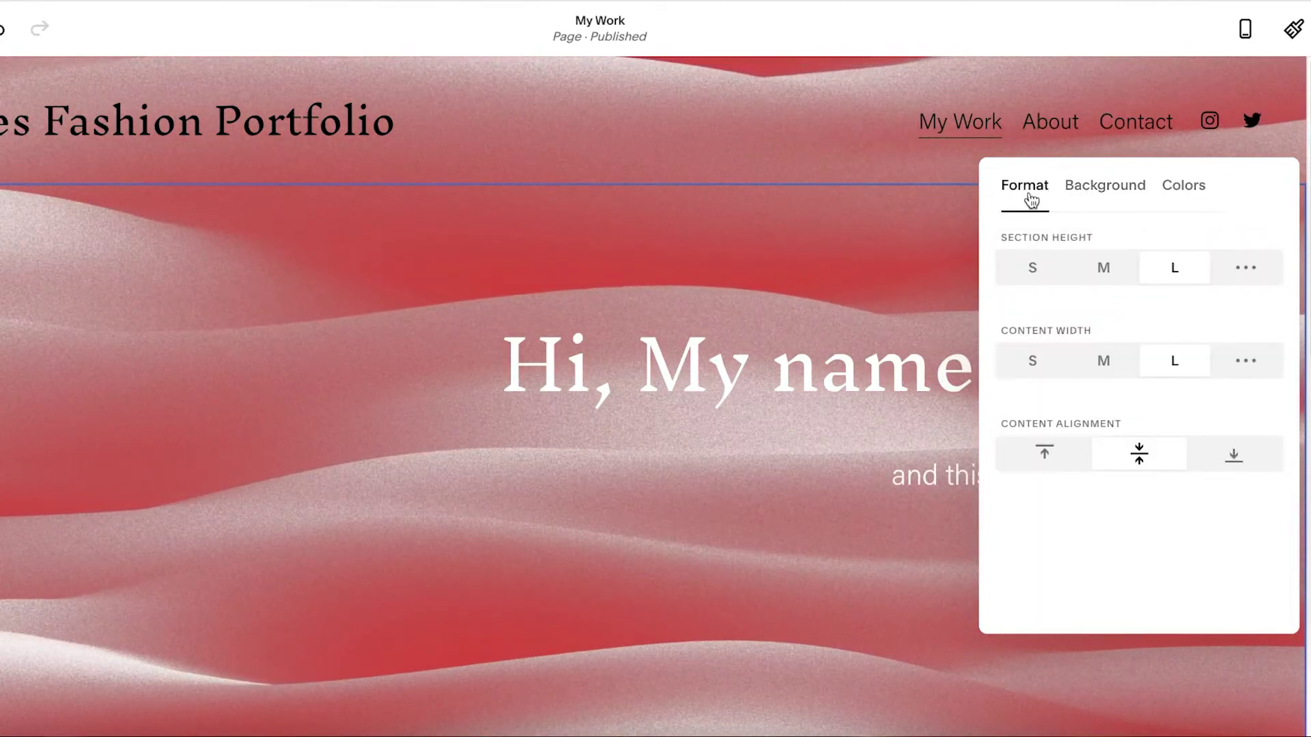
# Switch the headline section's background to an image and search the free images for "model"
pyautogui.click(1094, 197)
pyautogui.click(1030, 264)
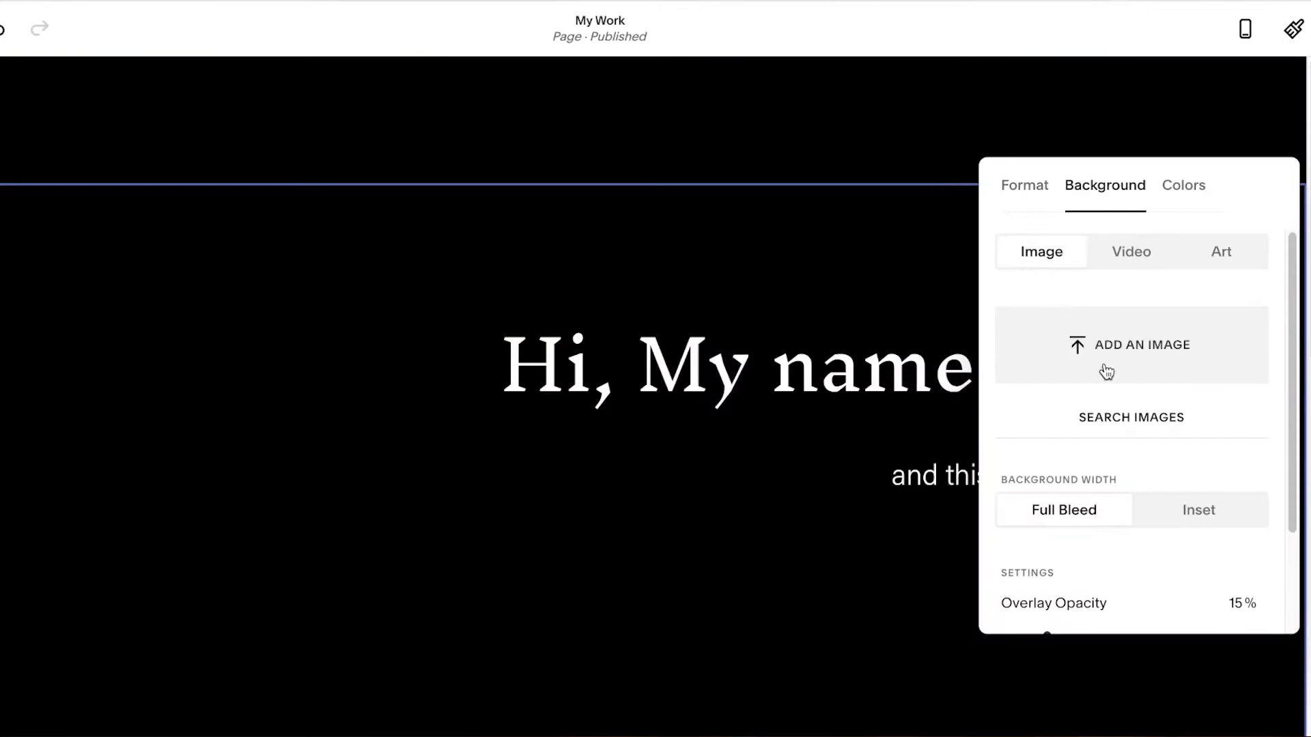
pyautogui.scroll(-3, 1107, 376)
pyautogui.click(1114, 328)
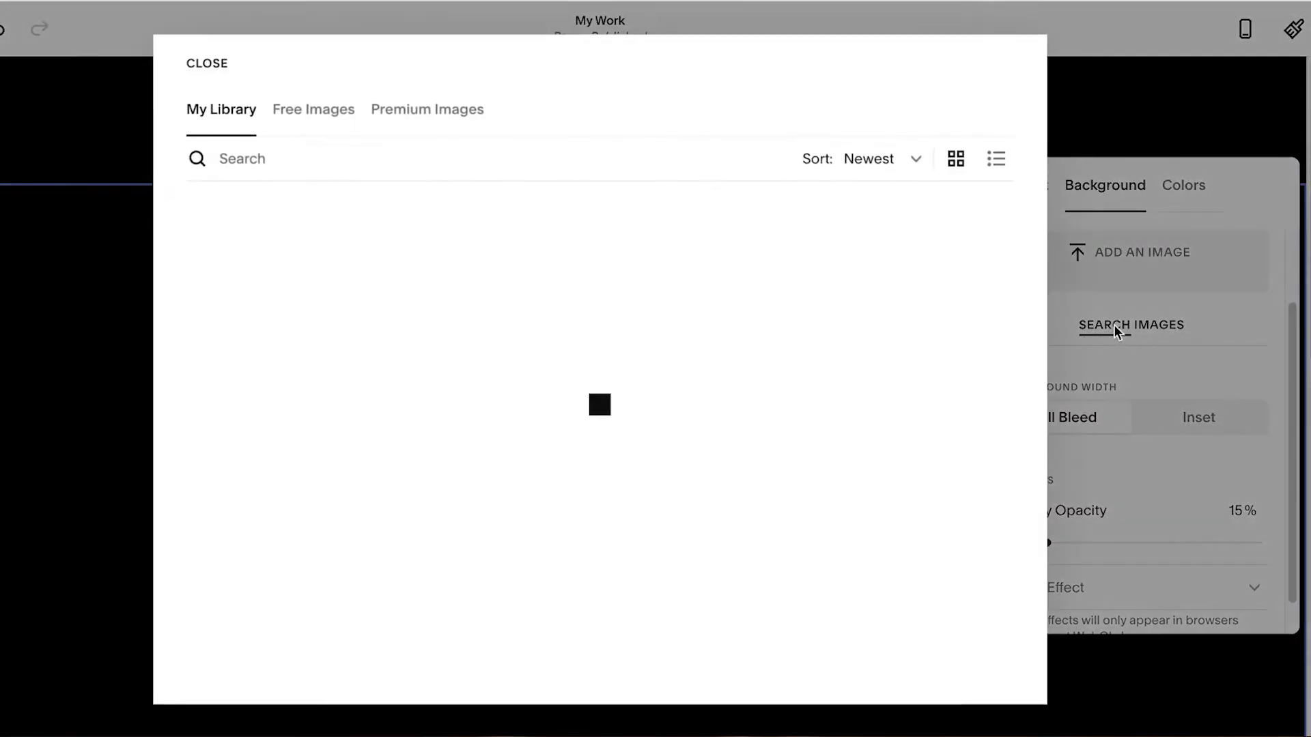
pyautogui.click(318, 124)
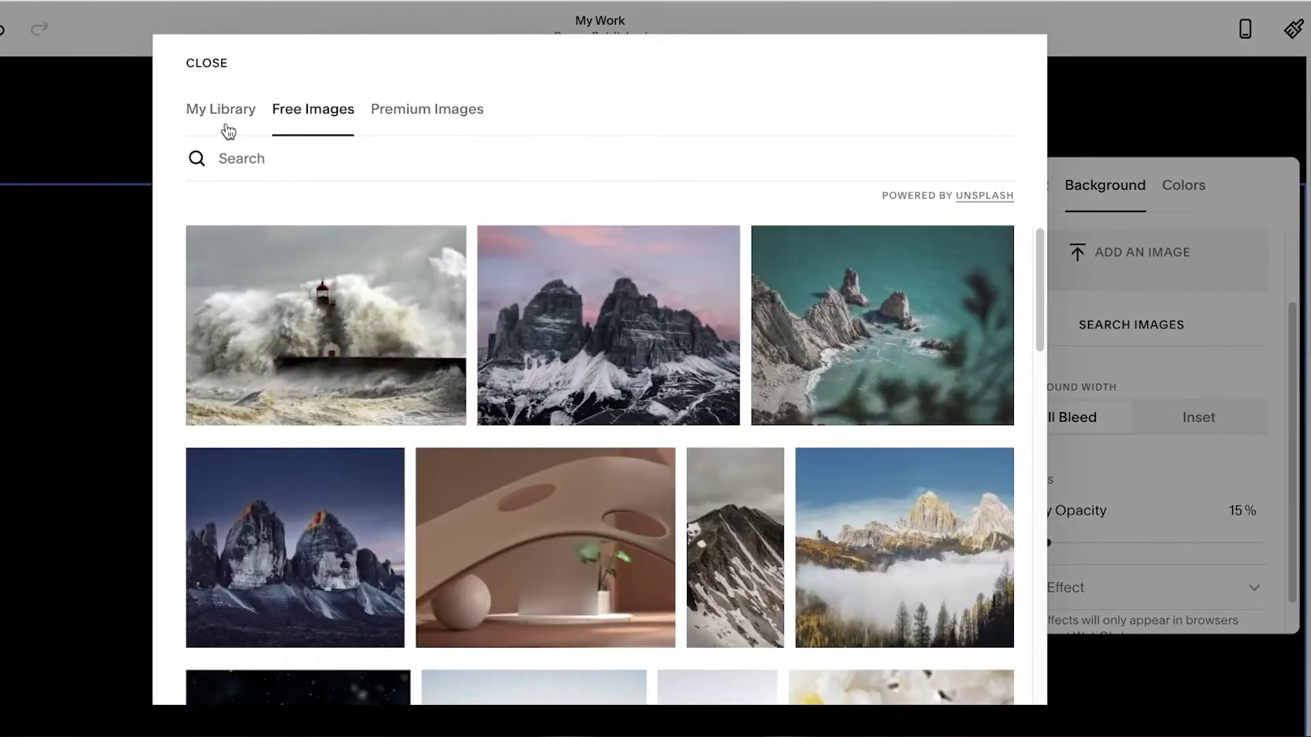
pyautogui.click(225, 128)
pyautogui.click(284, 107)
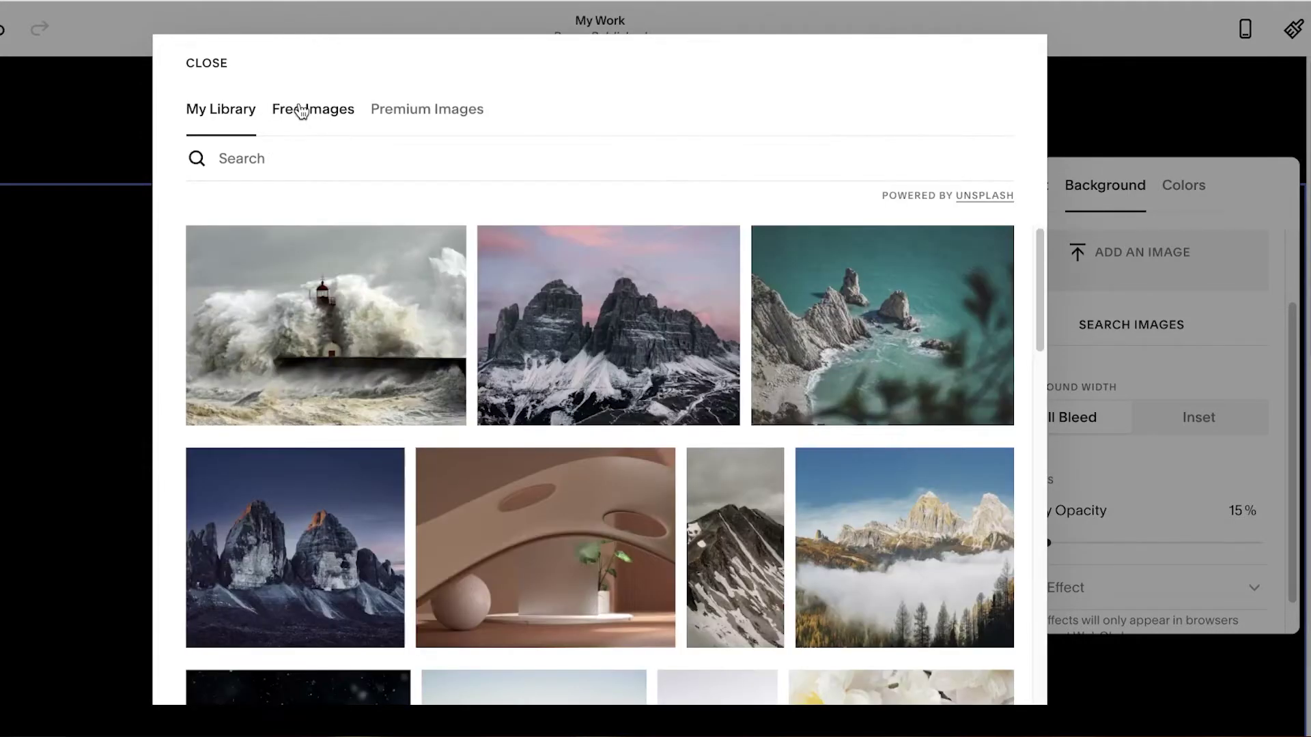
pyautogui.click(310, 150)
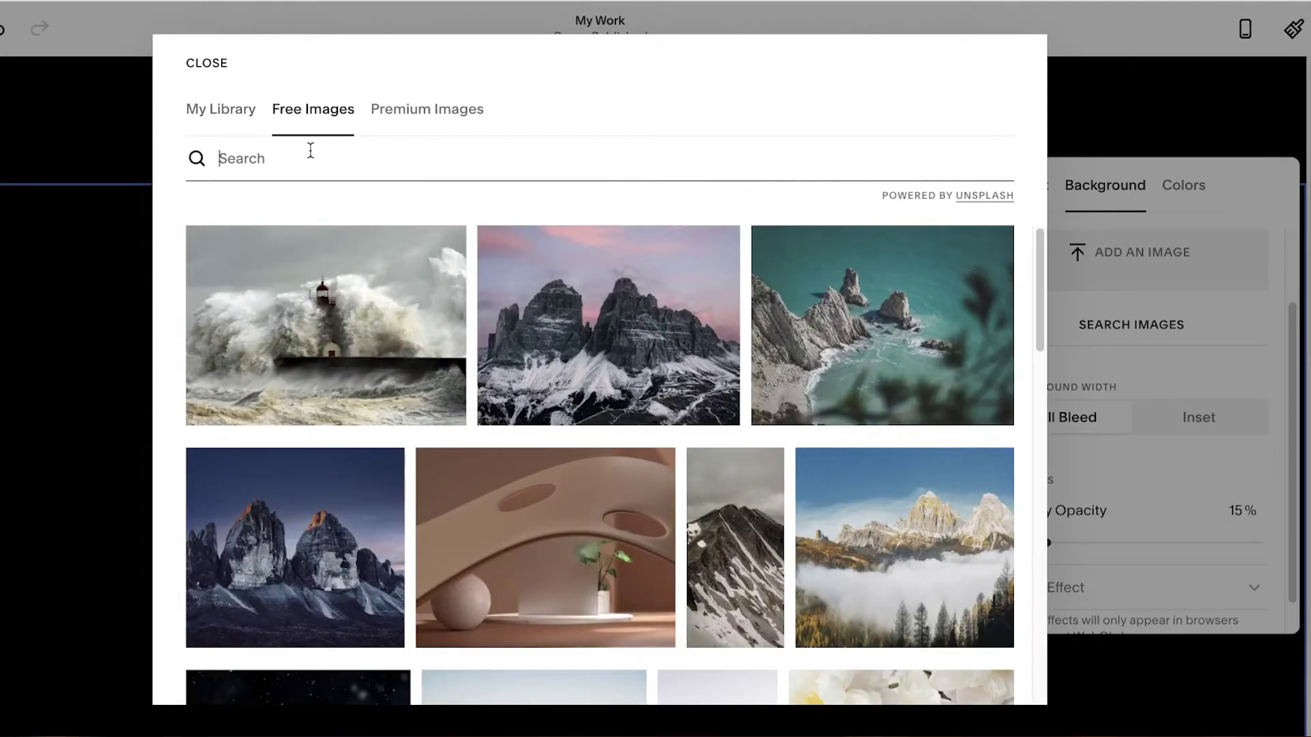
pyautogui.write('model')
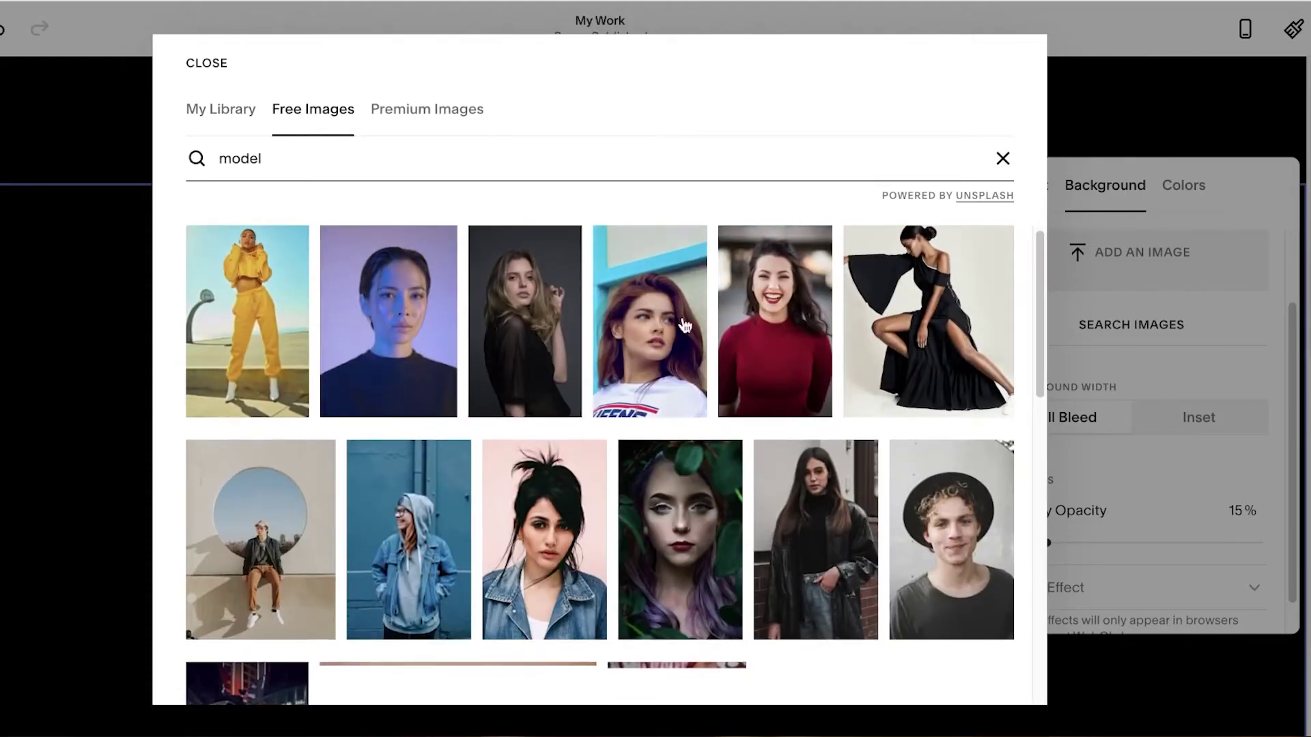
# Add the photo of the woman in the flowing black dress as the headline section's background image
pyautogui.scroll(-3, 804, 342)
pyautogui.scroll(3, 853, 335)
pyautogui.click(930, 327)
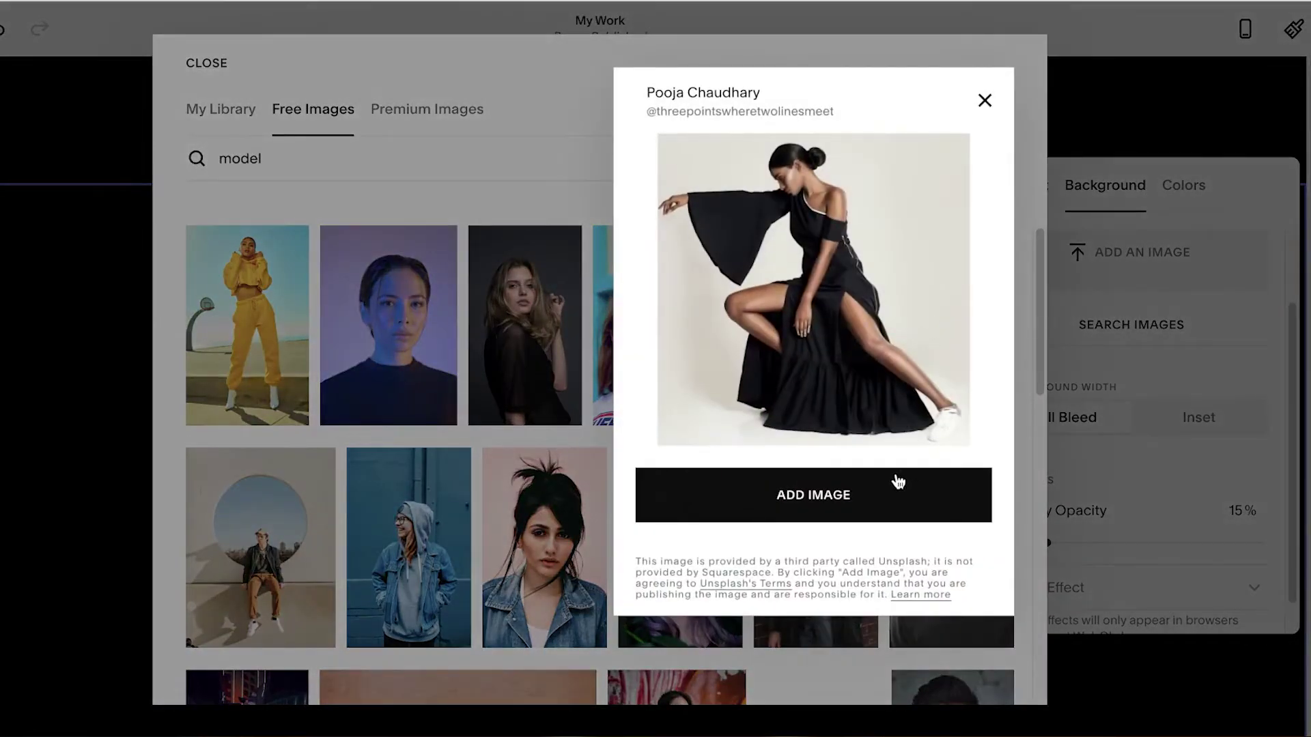
pyautogui.click(898, 482)
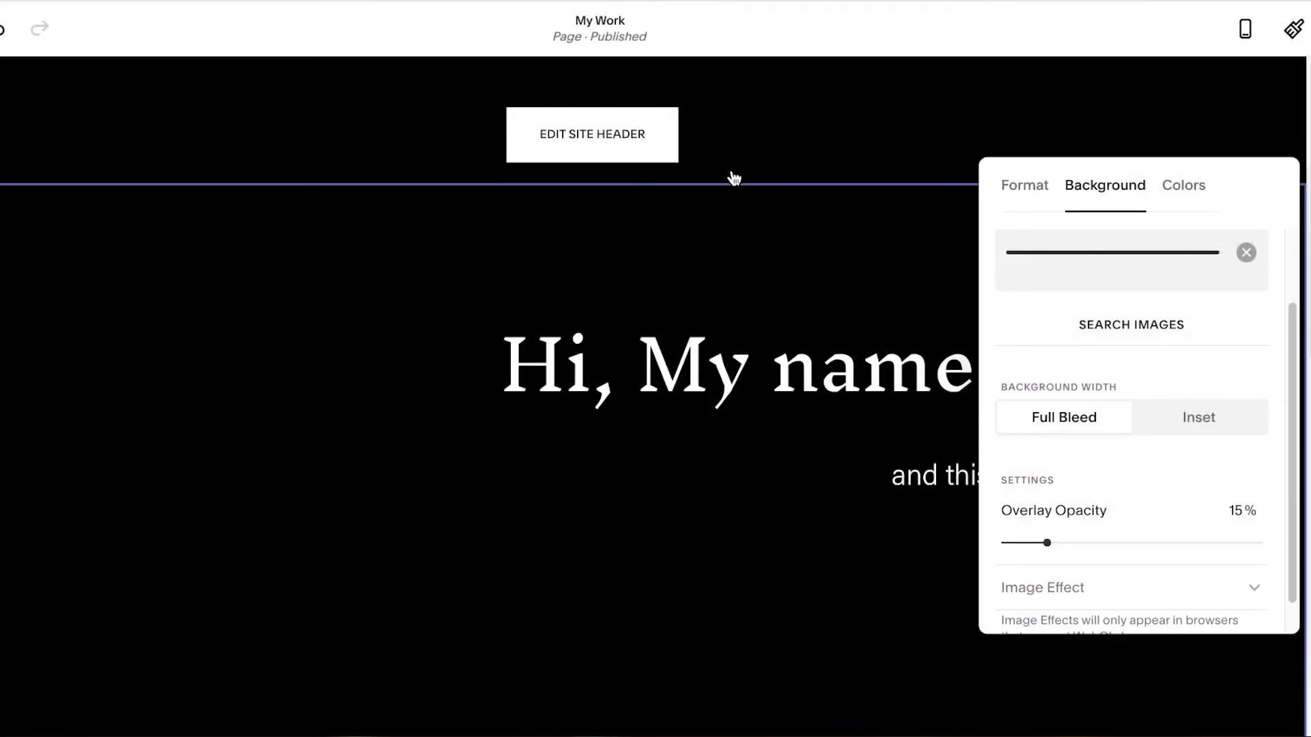
pyautogui.scroll(-4, 1214, 137)
pyautogui.scroll(2, 1252, 334)
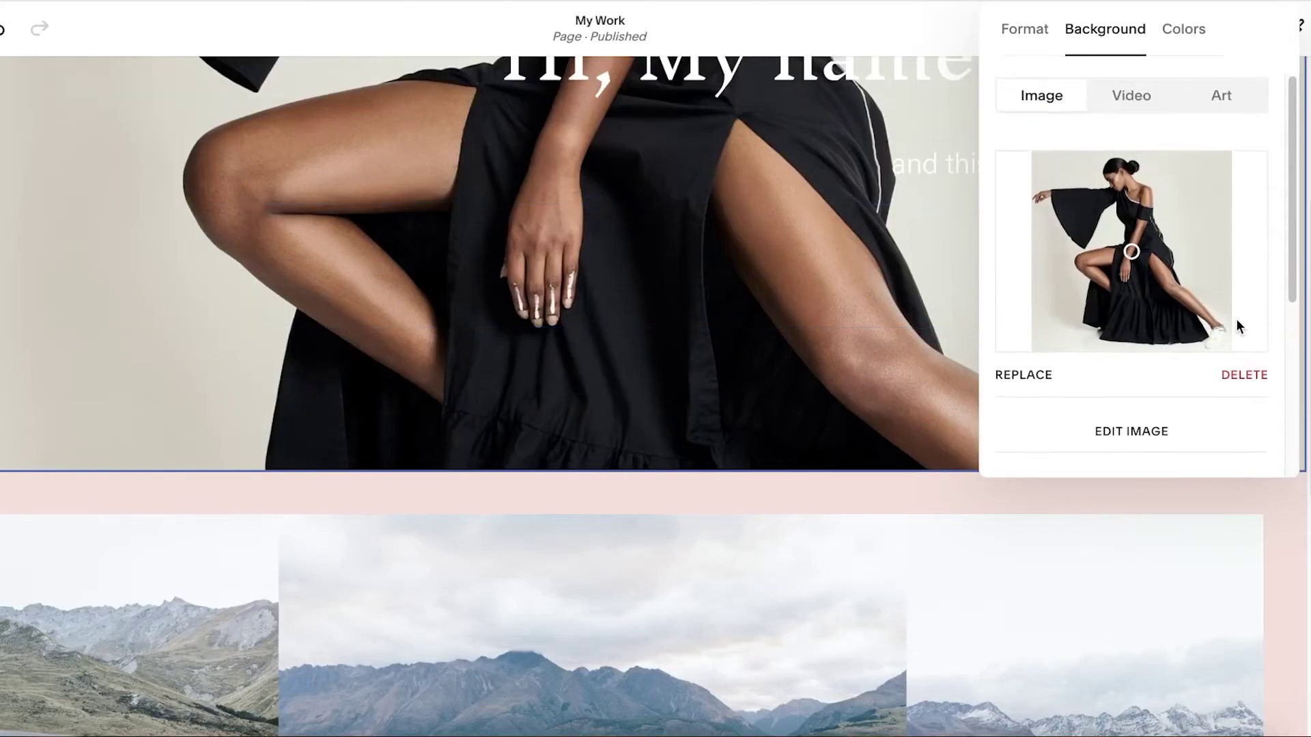
# Raise the background image's focal point to frame the model's upper body, trying both sides and ending near her outstretched hand
pyautogui.moveTo(1129, 258)
pyautogui.mouseDown()
pyautogui.moveTo(1130, 273)
pyautogui.moveTo(1131, 252)
pyautogui.mouseUp()
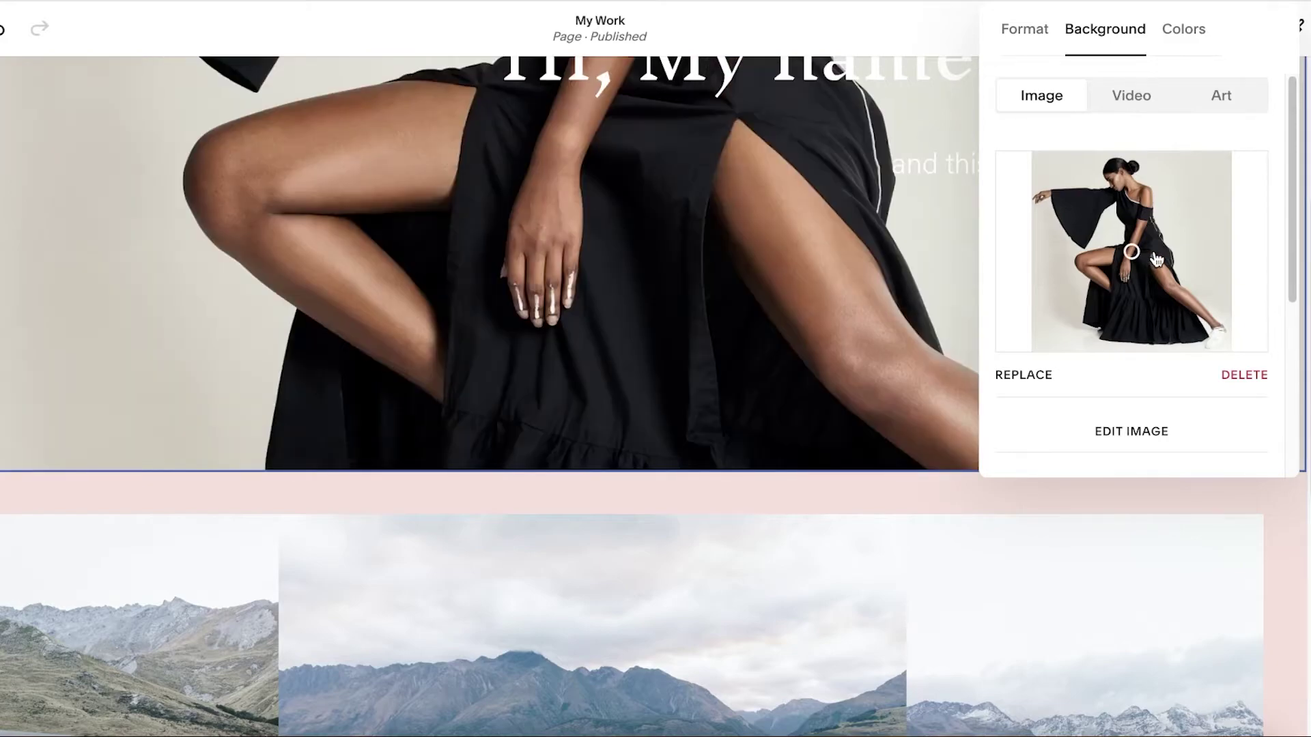
pyautogui.click(1131, 206)
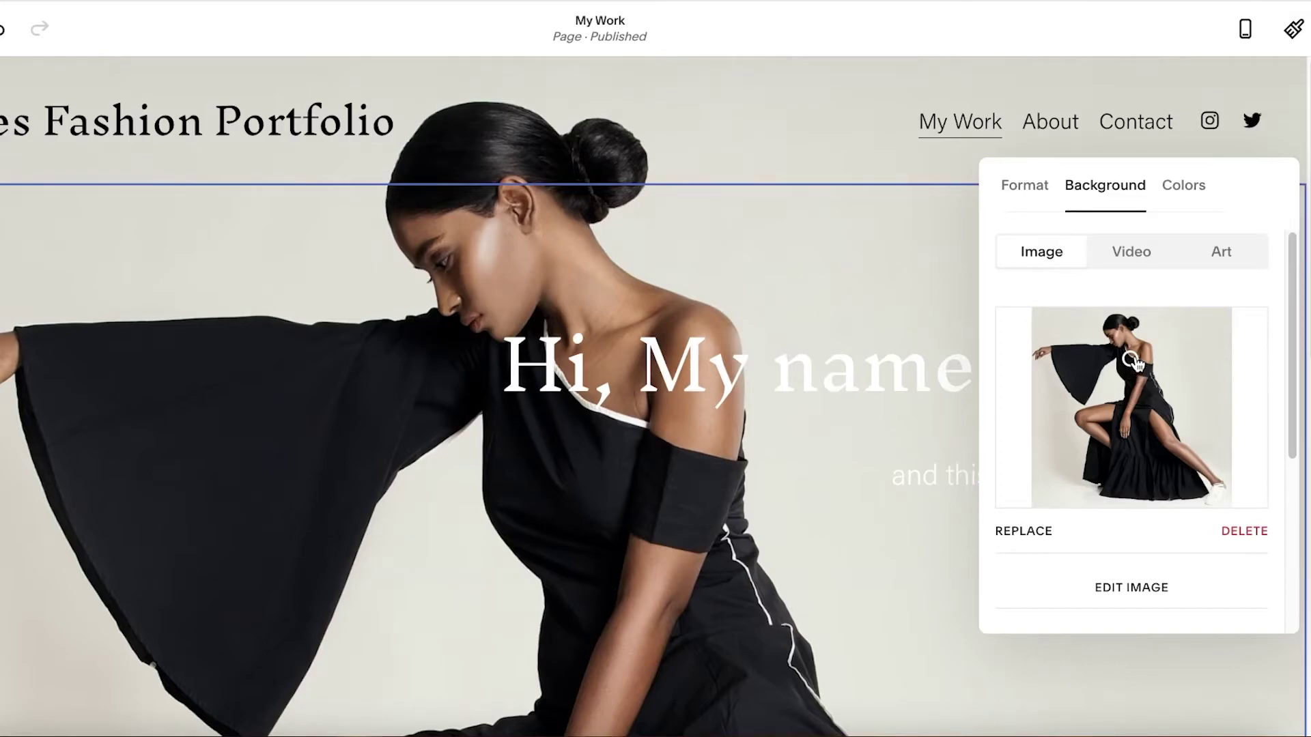
pyautogui.click(1165, 357)
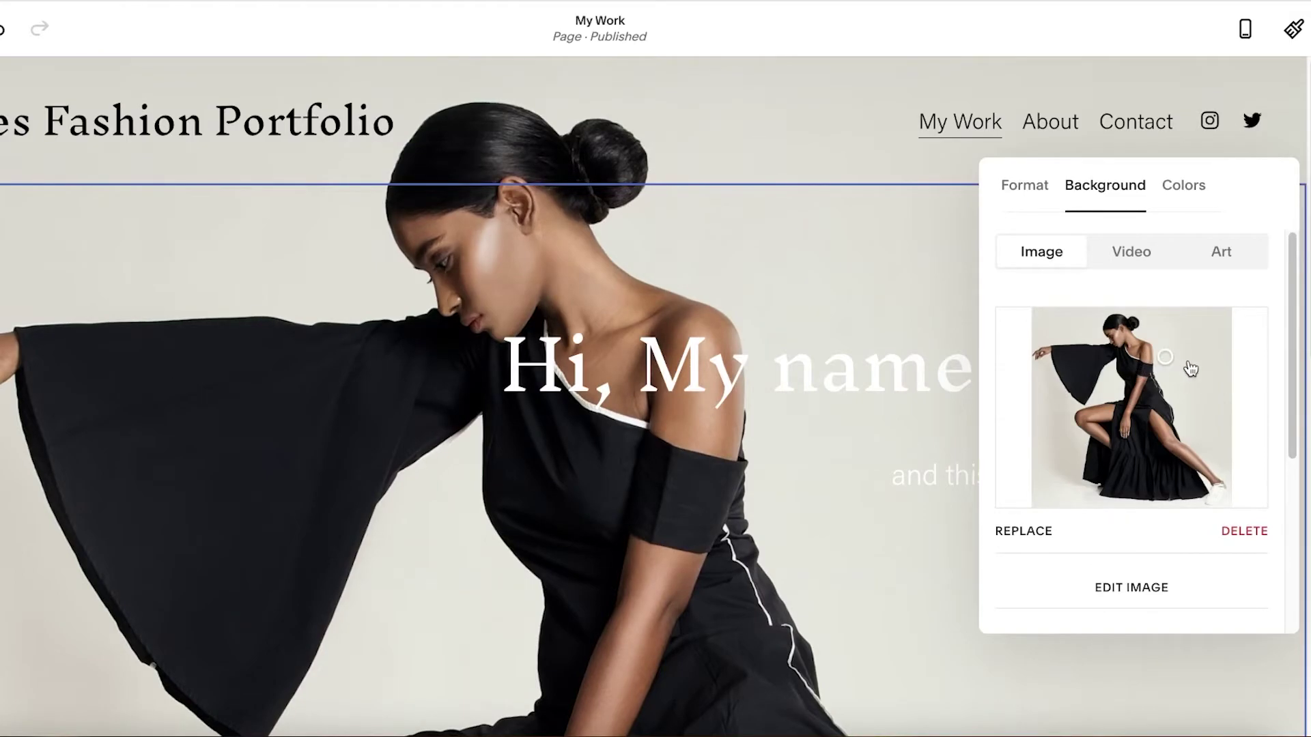
pyautogui.moveTo(1189, 369); pyautogui.dragTo(1224, 369)
pyautogui.click(1070, 341)
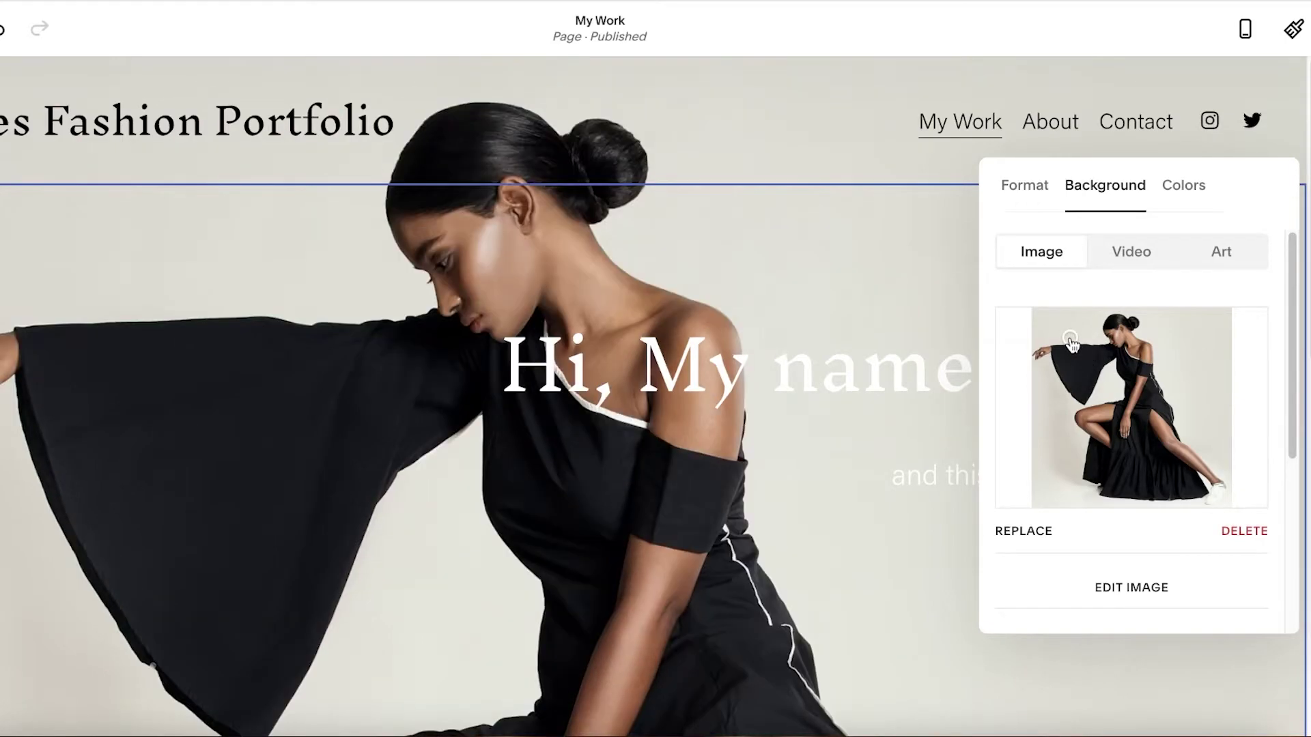
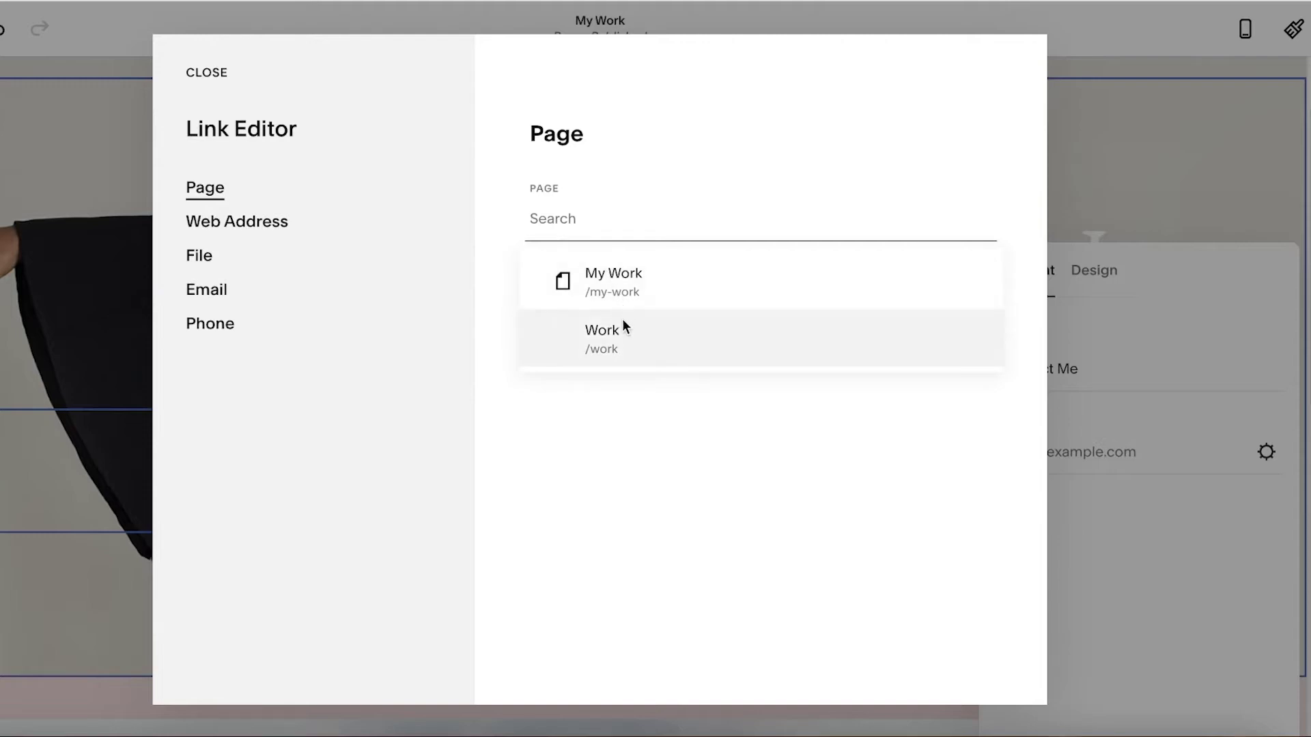
# Check which pages the Contact Me button can link to and leave the link editor without choosing one
pyautogui.click(665, 432)
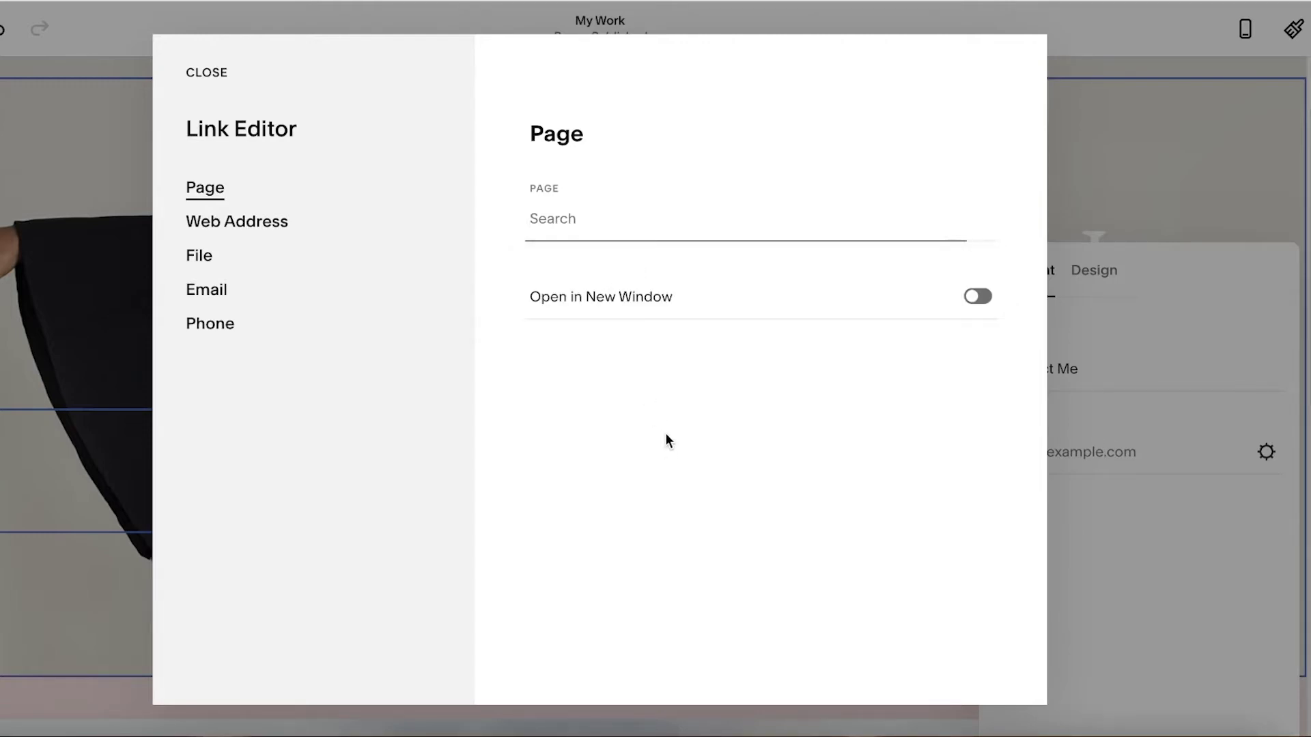
pyautogui.click(717, 232)
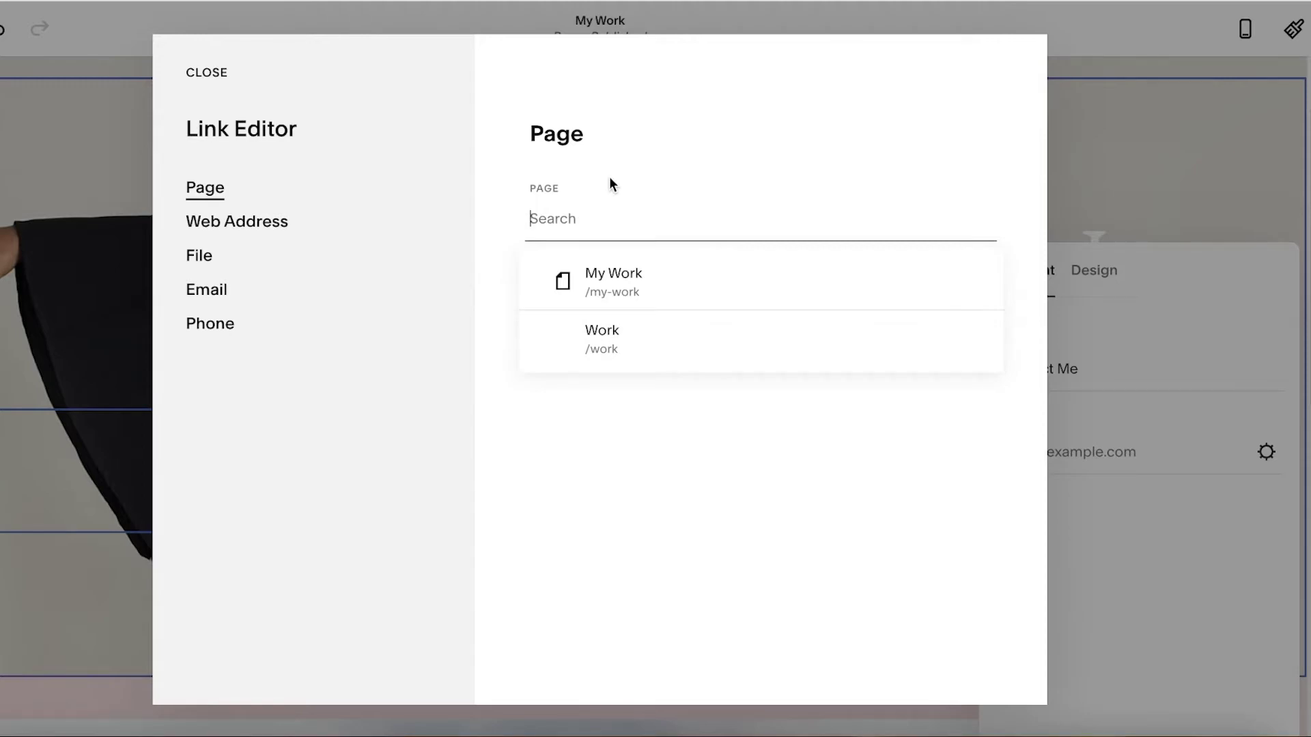
pyautogui.click(1225, 365)
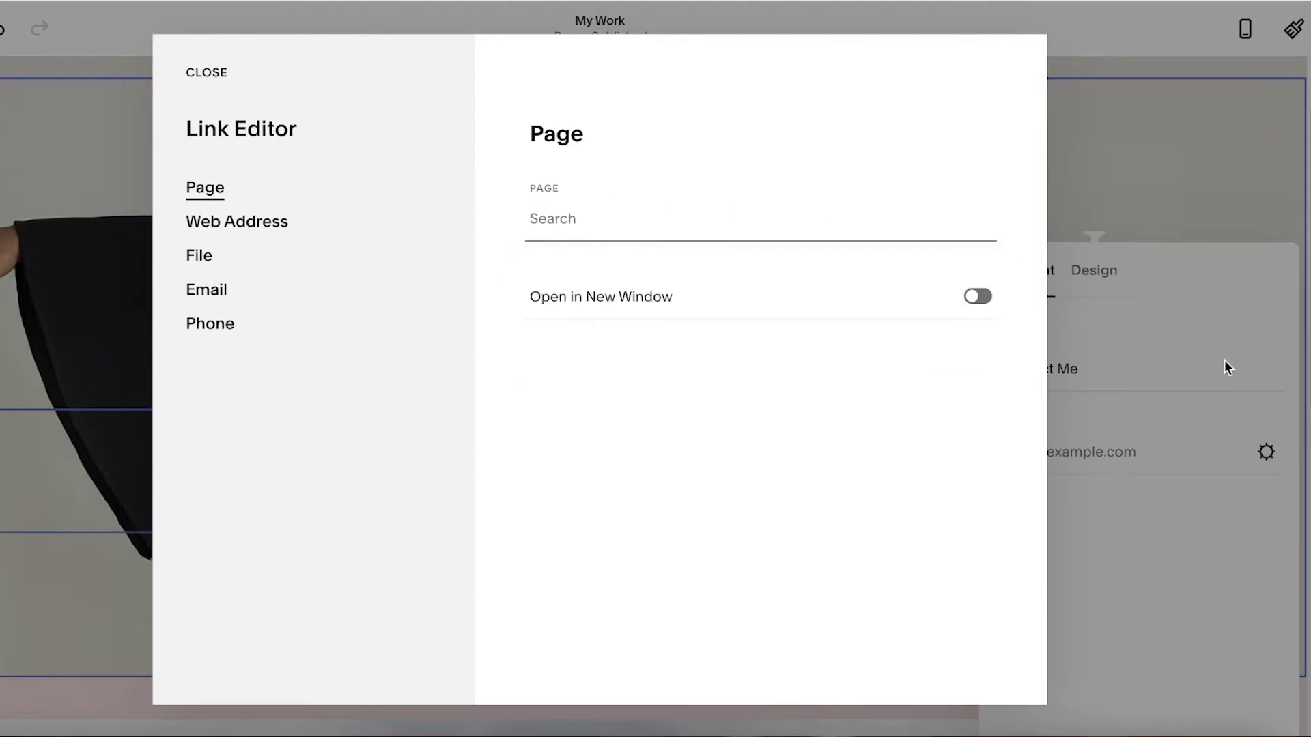
pyautogui.click(923, 168)
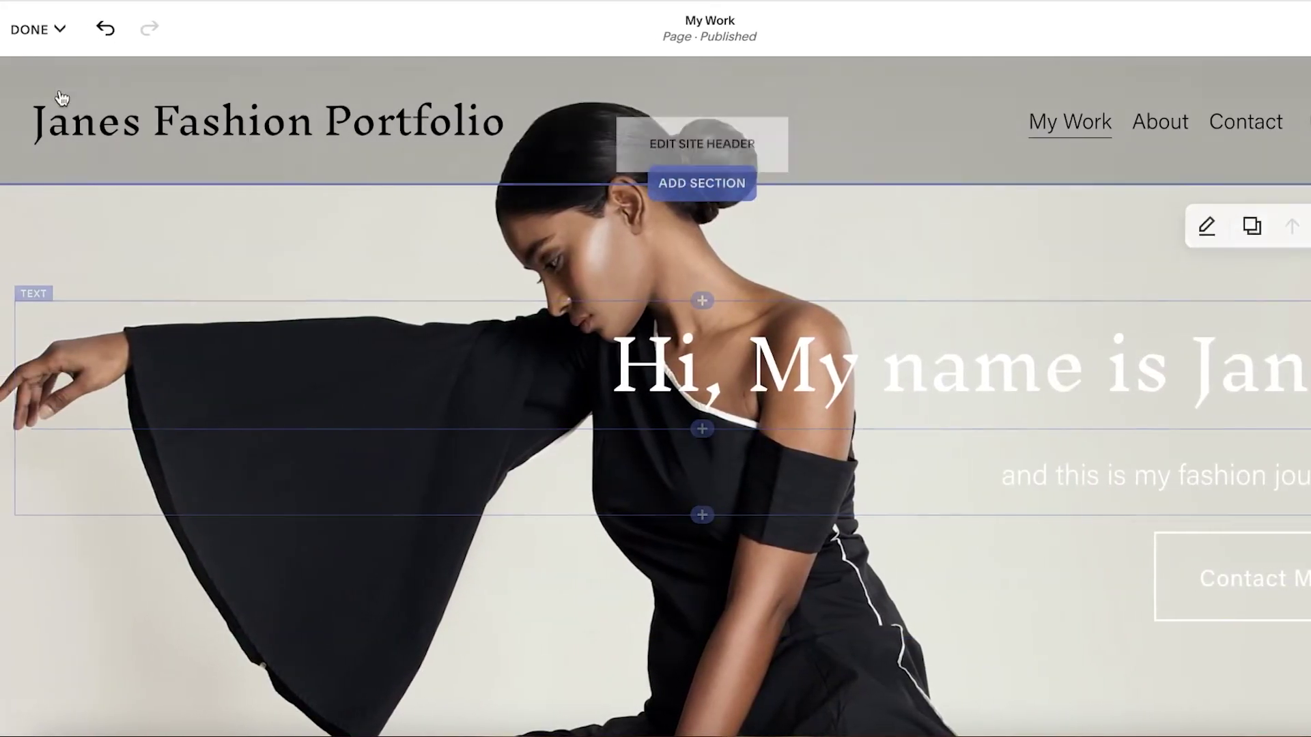
# Save the My Work edits and add a blank page named "My Fashion History" to the main navigation
pyautogui.click(20, 25)
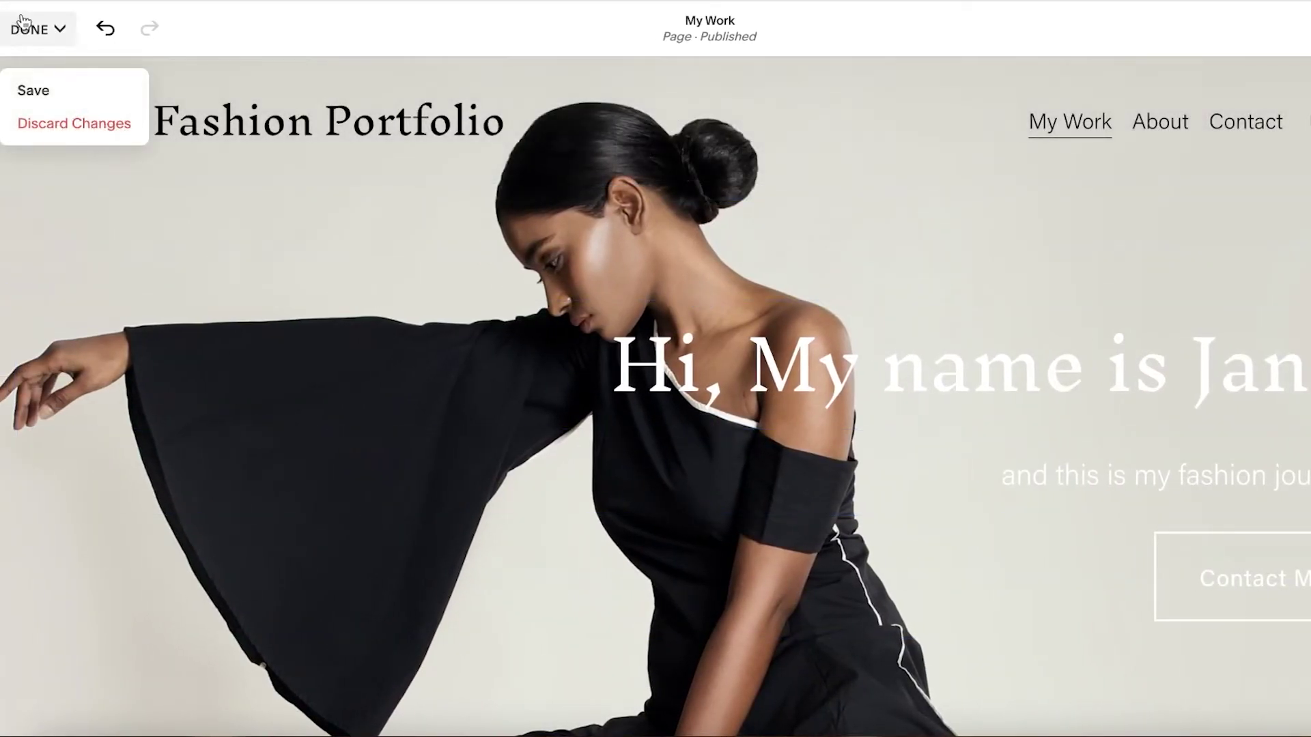
pyautogui.click(34, 89)
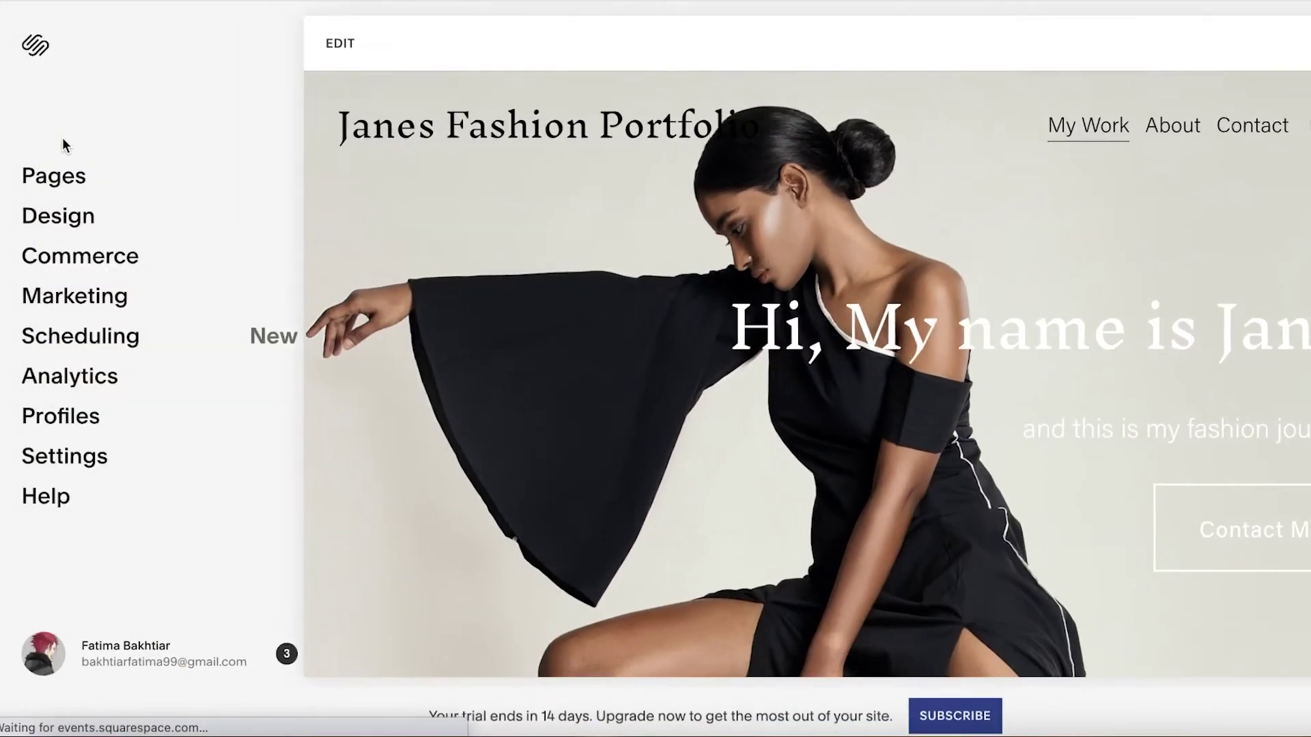
pyautogui.click(55, 176)
pyautogui.click(293, 109)
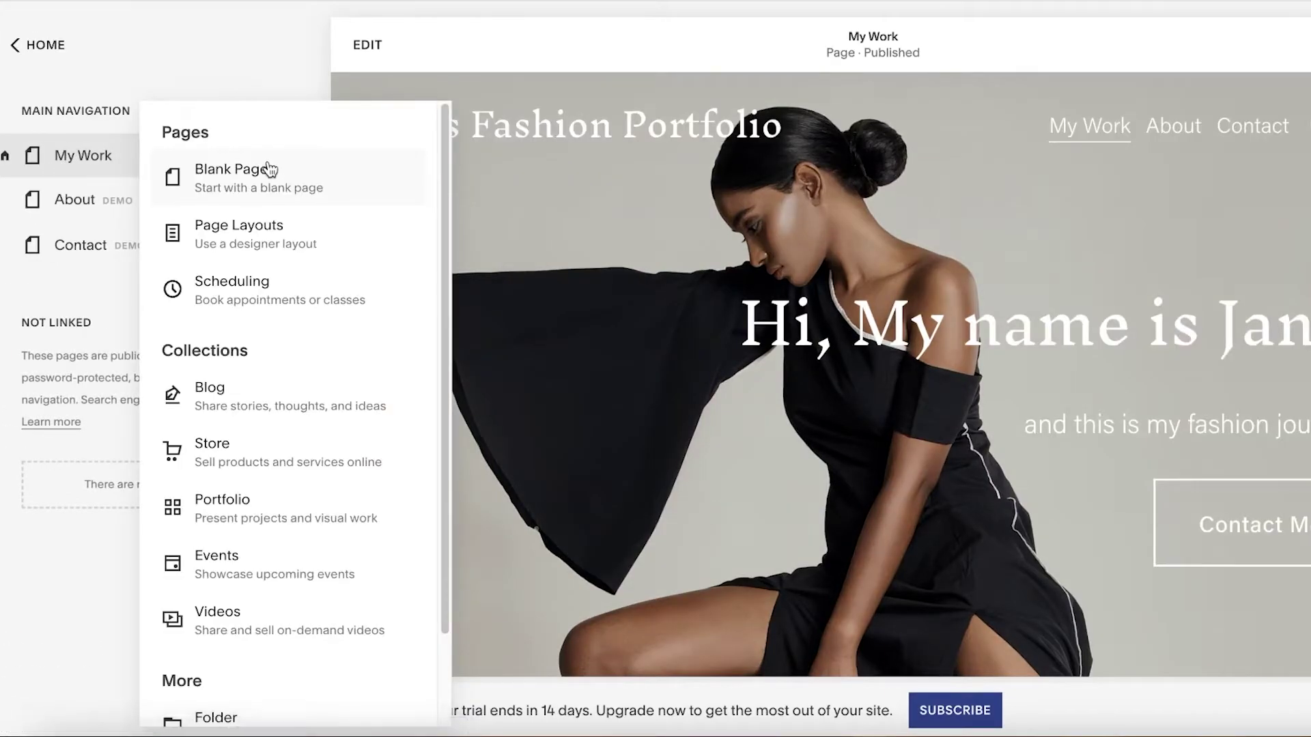
pyautogui.click(268, 169)
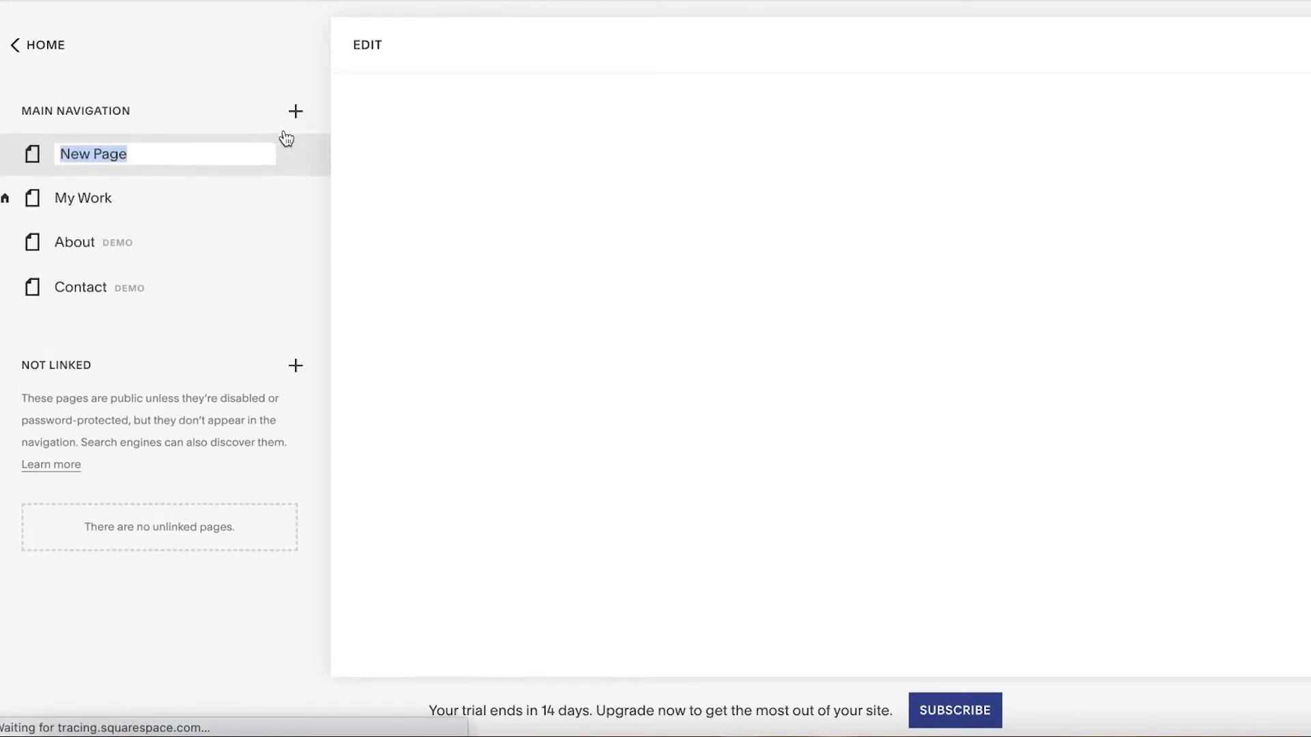
pyautogui.press('BackSpace')
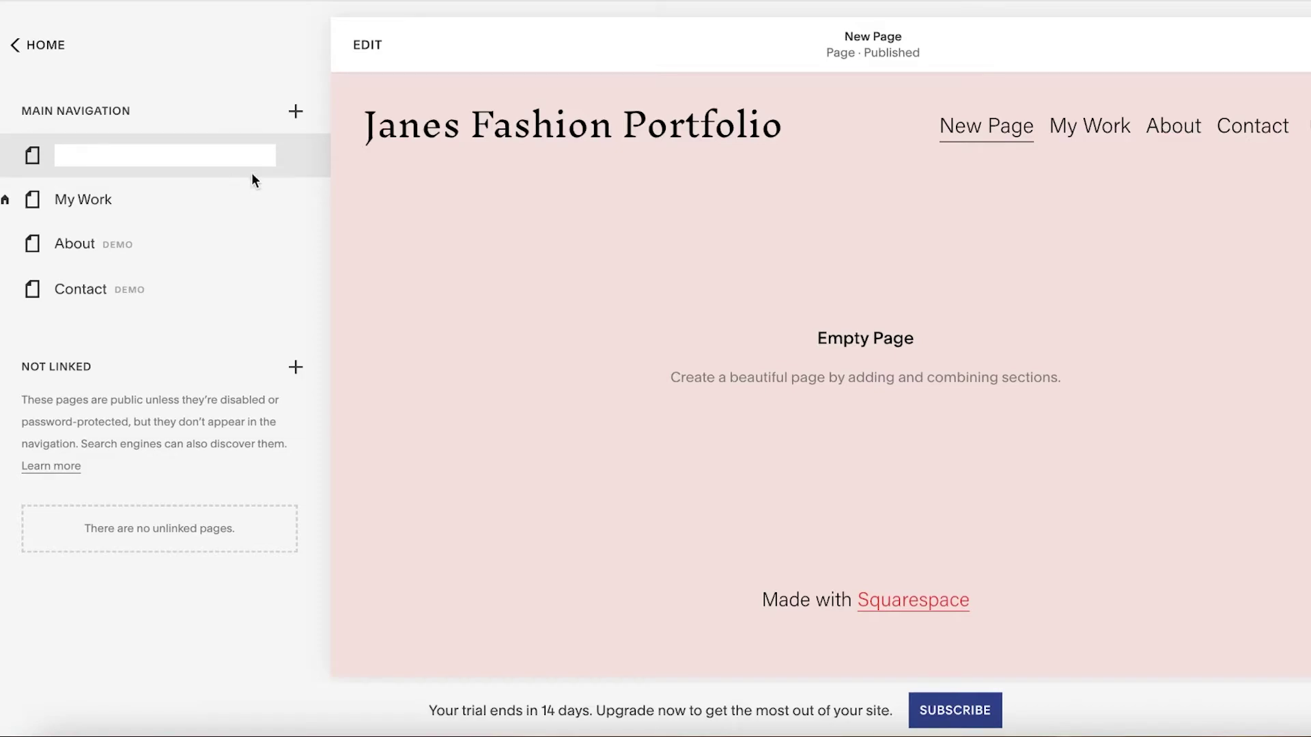
pyautogui.write('My Fashion History')
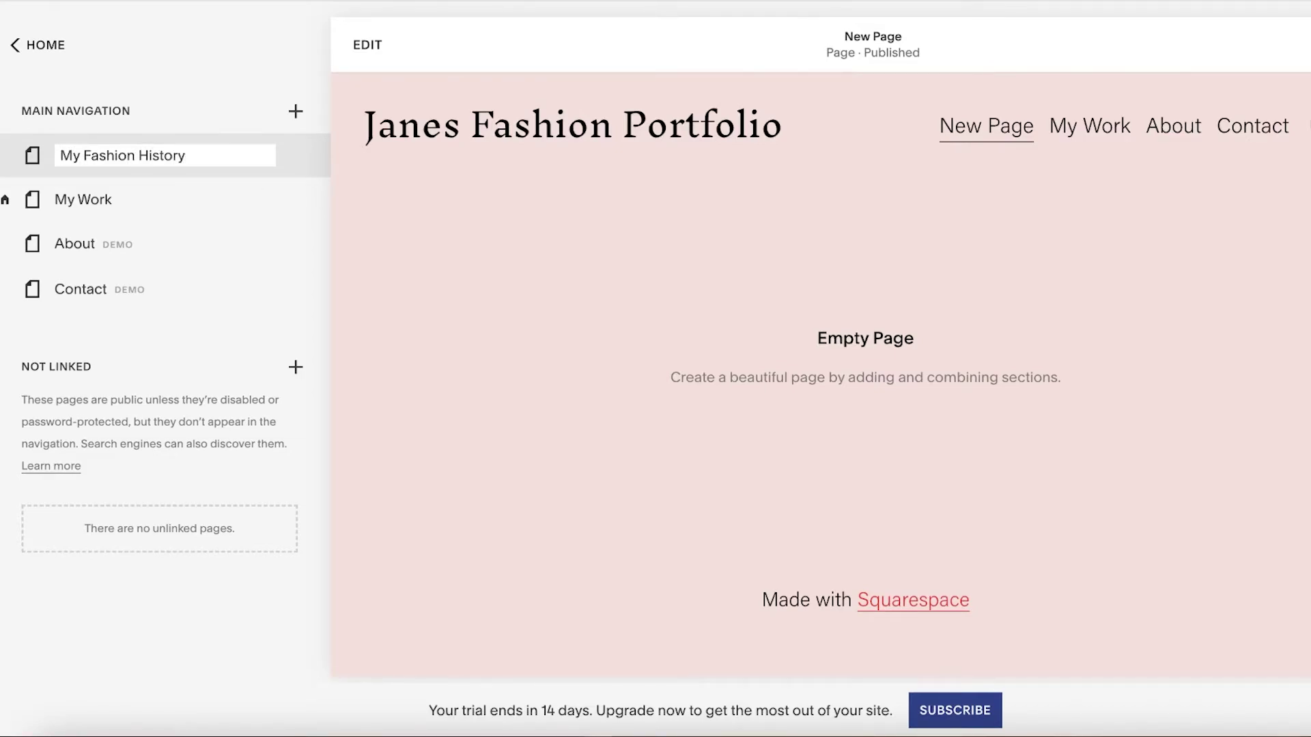
pyautogui.click(16, 45)
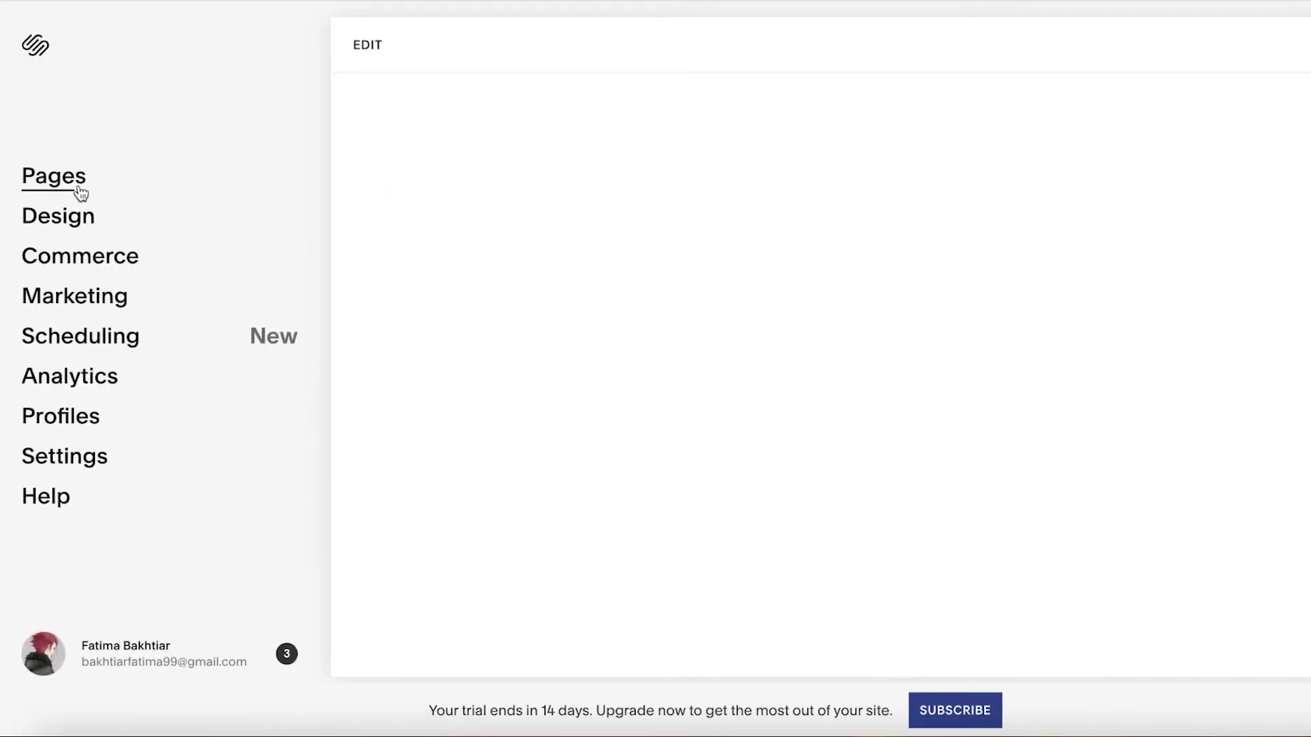
pyautogui.click(77, 190)
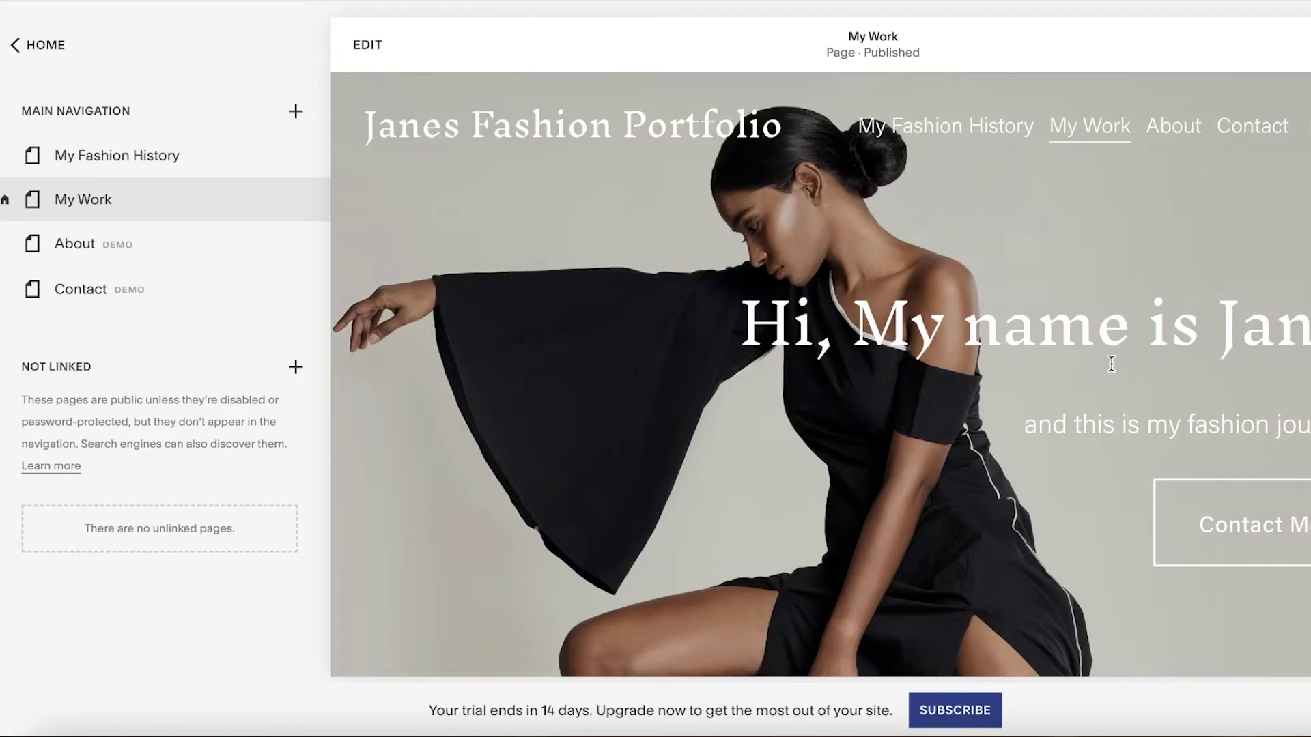
# Reopen the My Work page for editing and bring up the Contact Me button's settings
pyautogui.scroll(-1, 1111, 364)
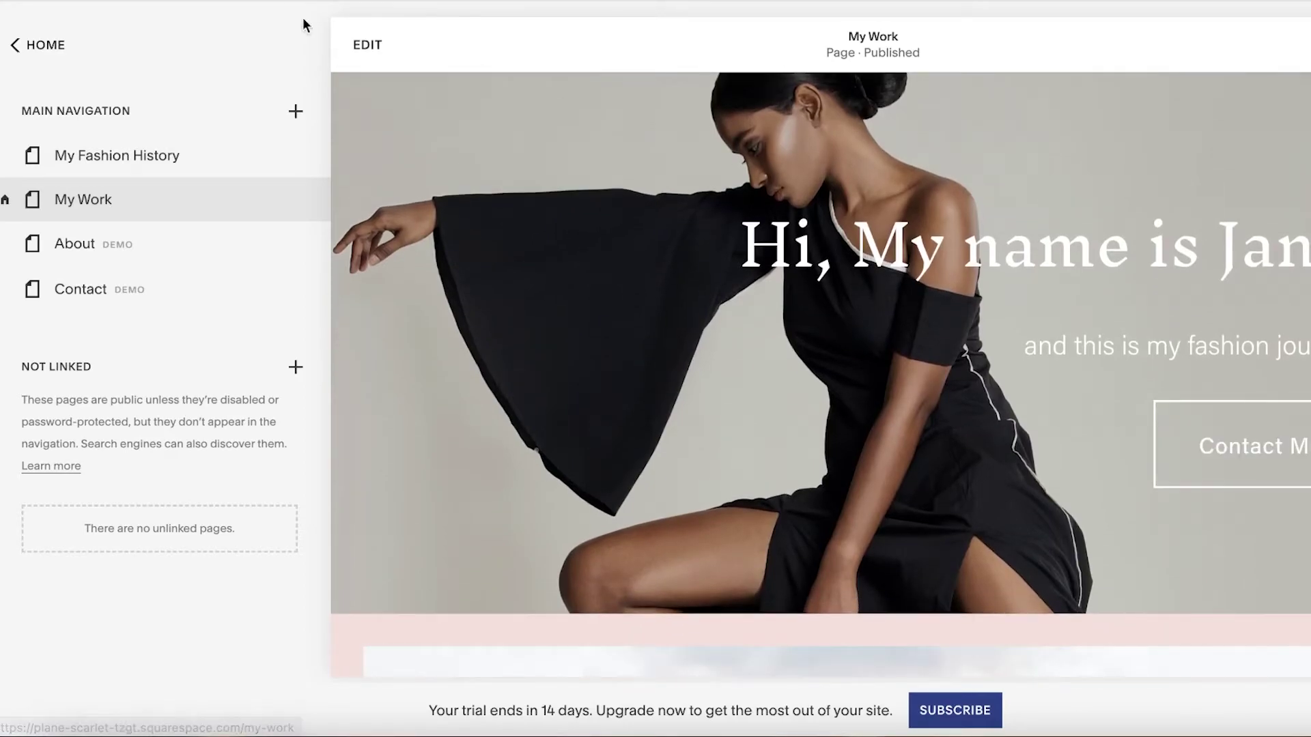
pyautogui.click(366, 45)
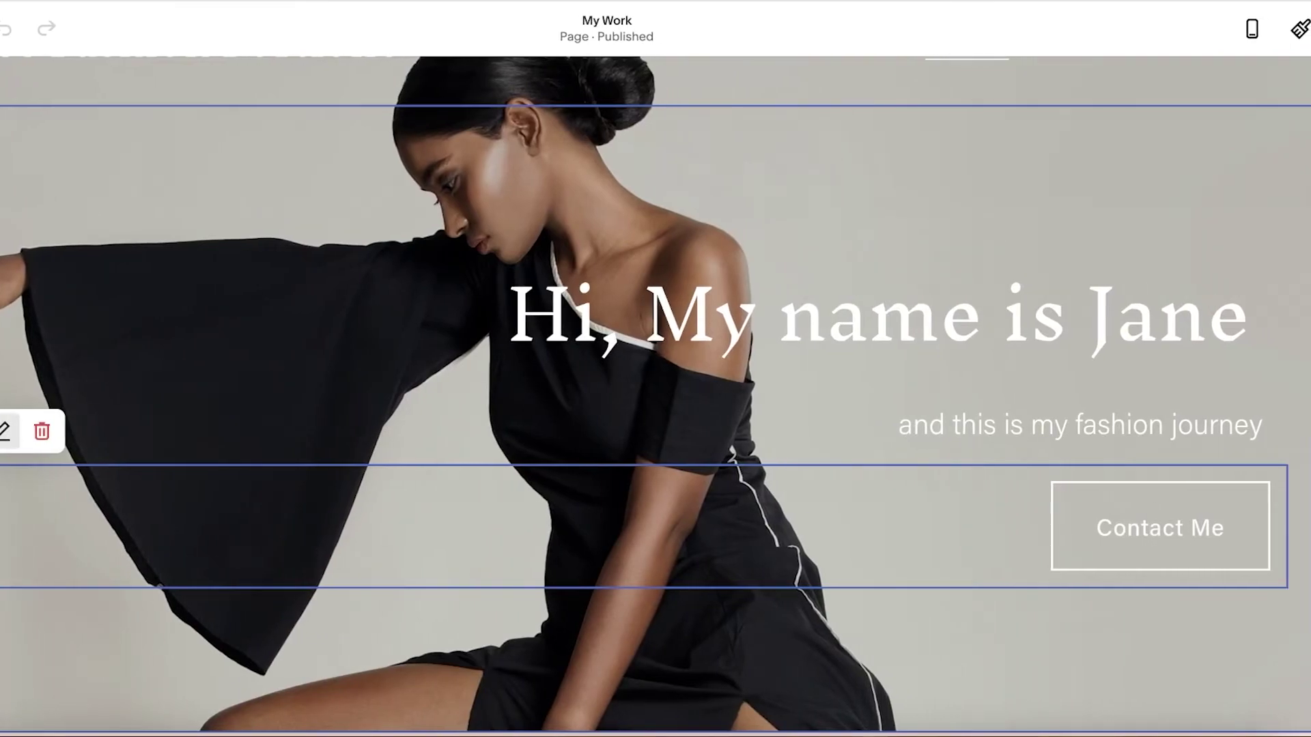
pyautogui.click(4, 430)
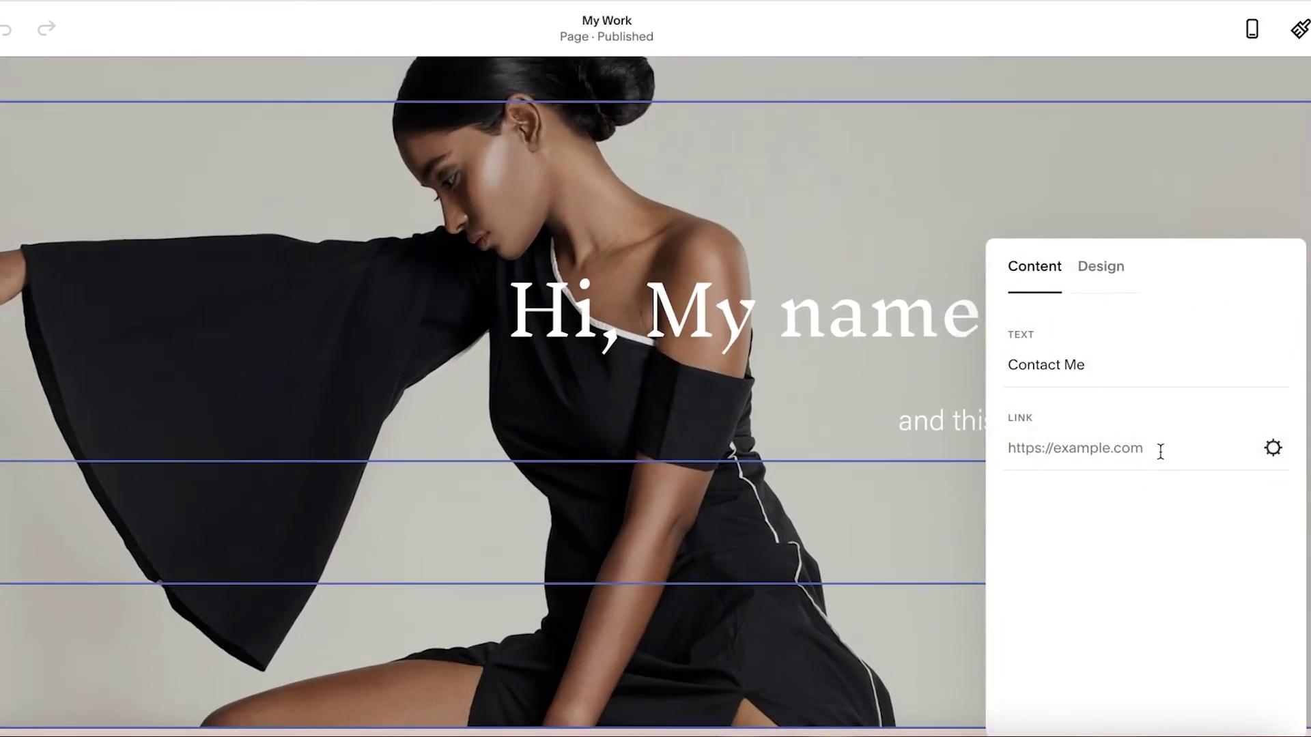
# Try to link the Contact Me button to the /my-fashion-history page
pyautogui.click(1272, 448)
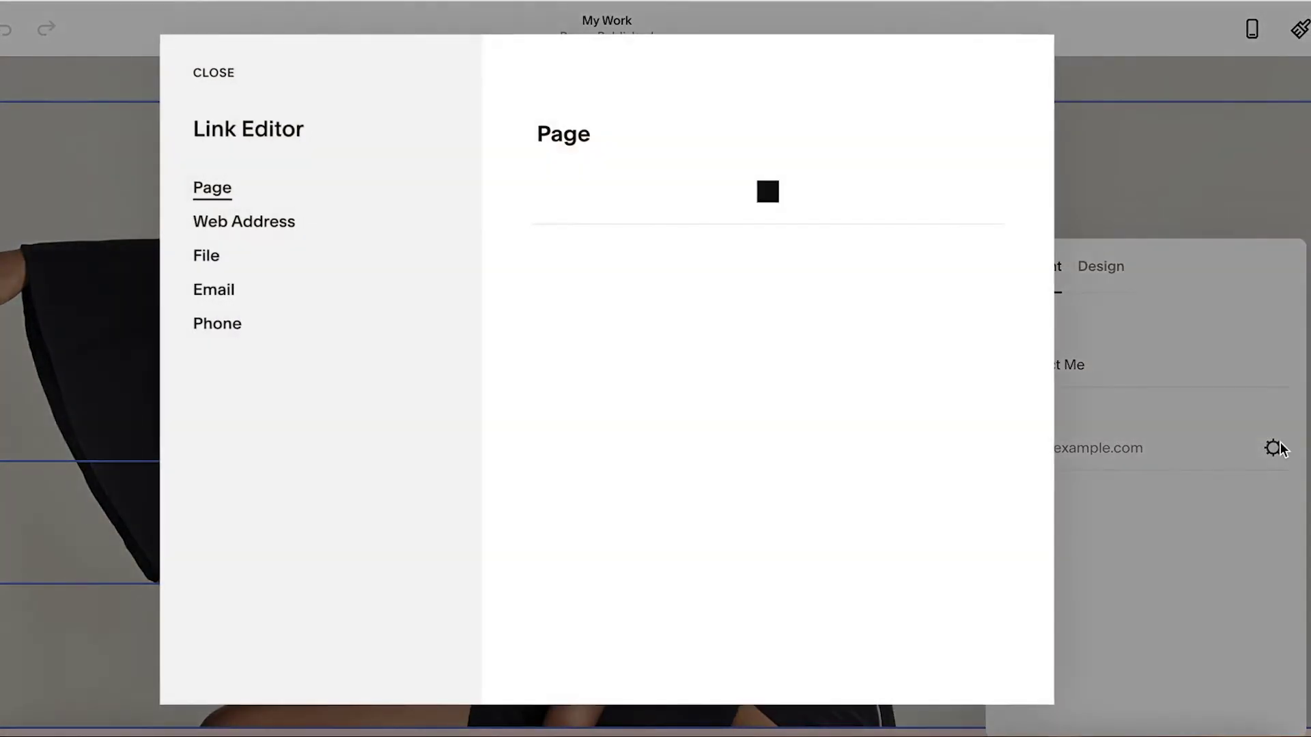
pyautogui.click(606, 225)
pyautogui.click(608, 274)
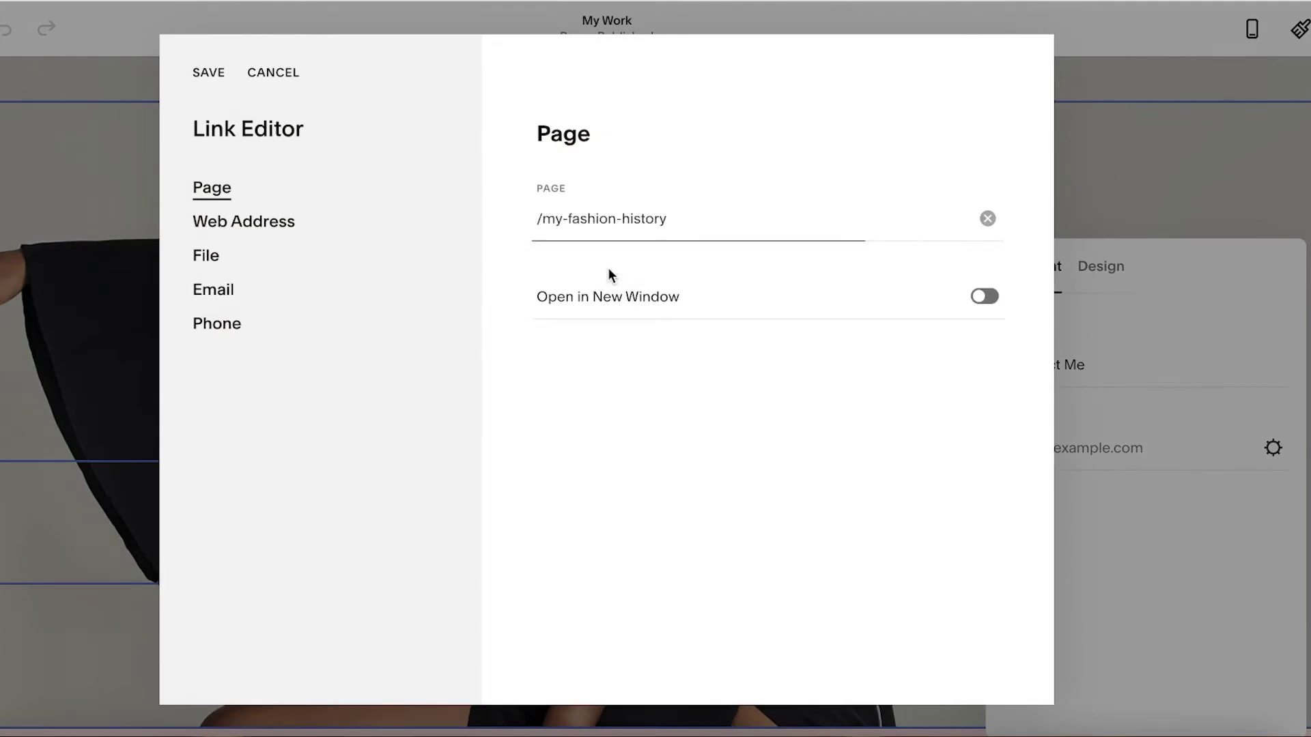
pyautogui.click(1214, 226)
# Change the Contact Me button's text to "My Fashion Journey"
pyautogui.tripleClick(1146, 376)
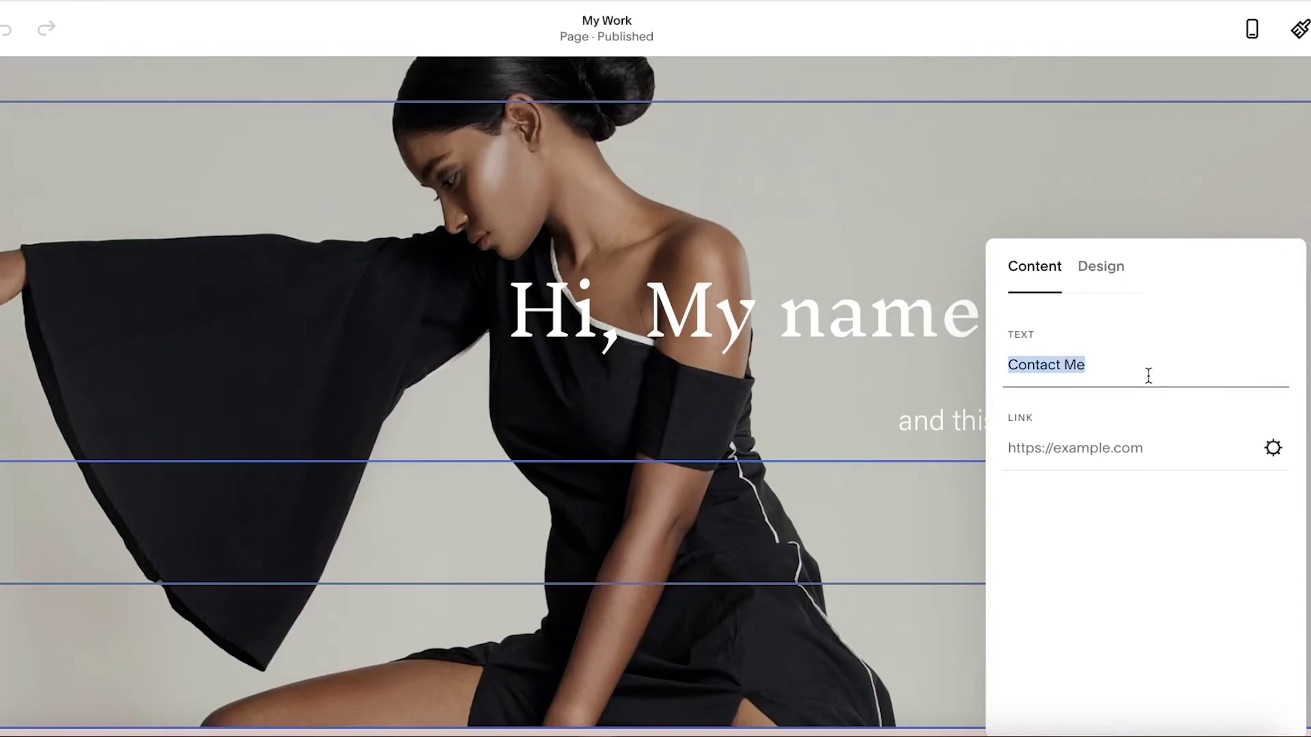
pyautogui.press('BackSpace')
pyautogui.write('My ')
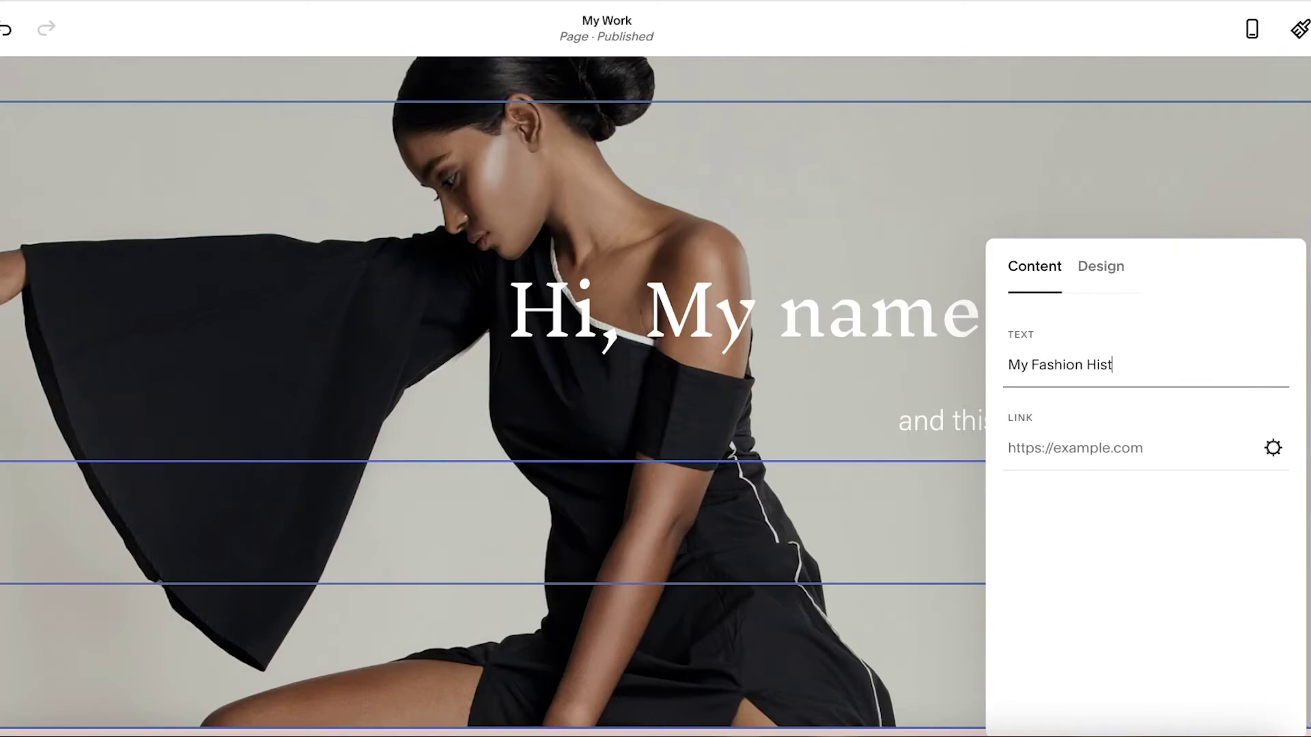
pyautogui.write('Fashion Journey')
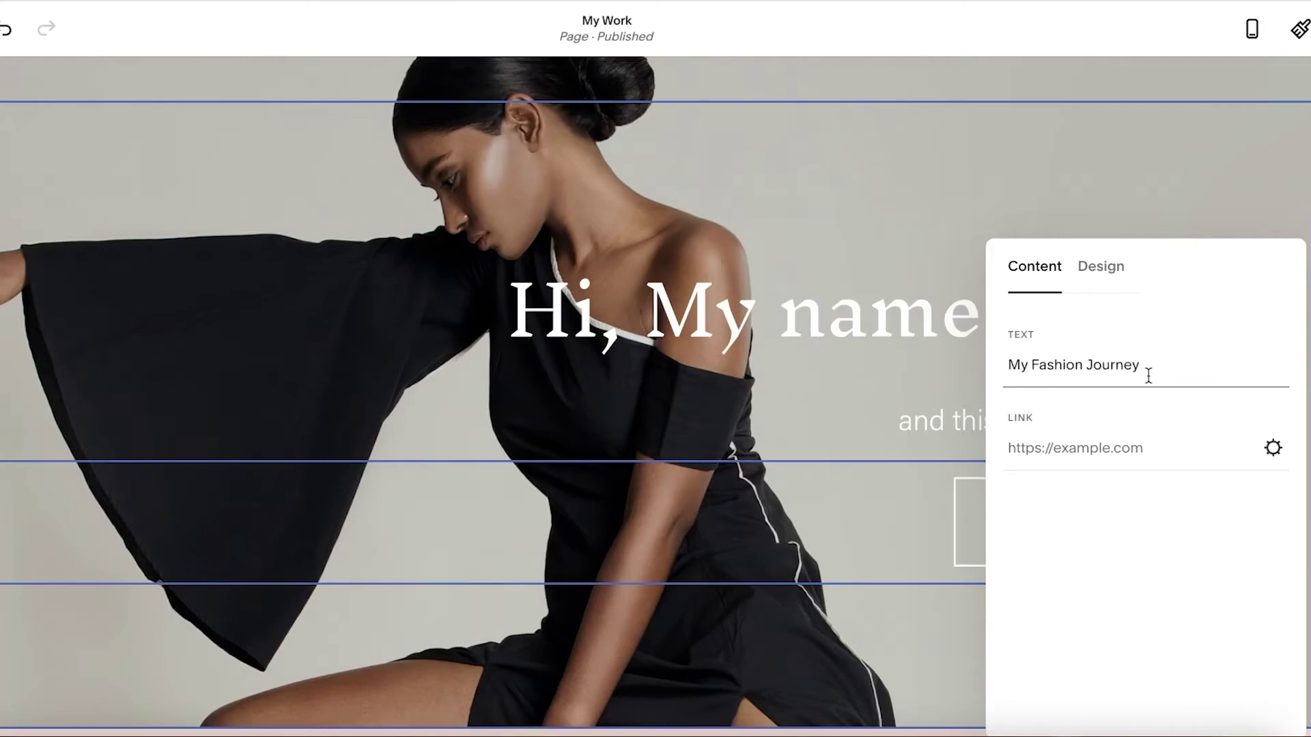
# Try the medium and small sizes on the My Fashion Journey button and return it to large
pyautogui.click(1100, 268)
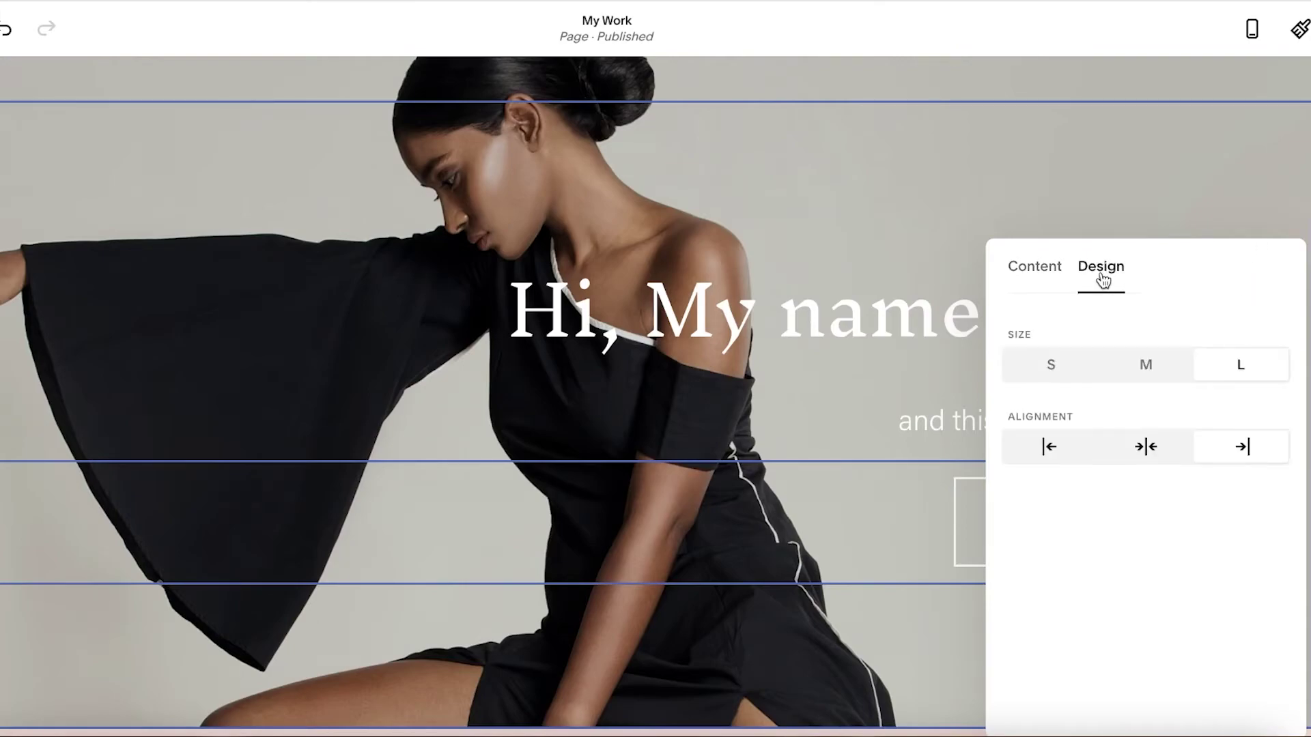
pyautogui.click(1142, 366)
pyautogui.click(1065, 363)
pyautogui.click(1146, 368)
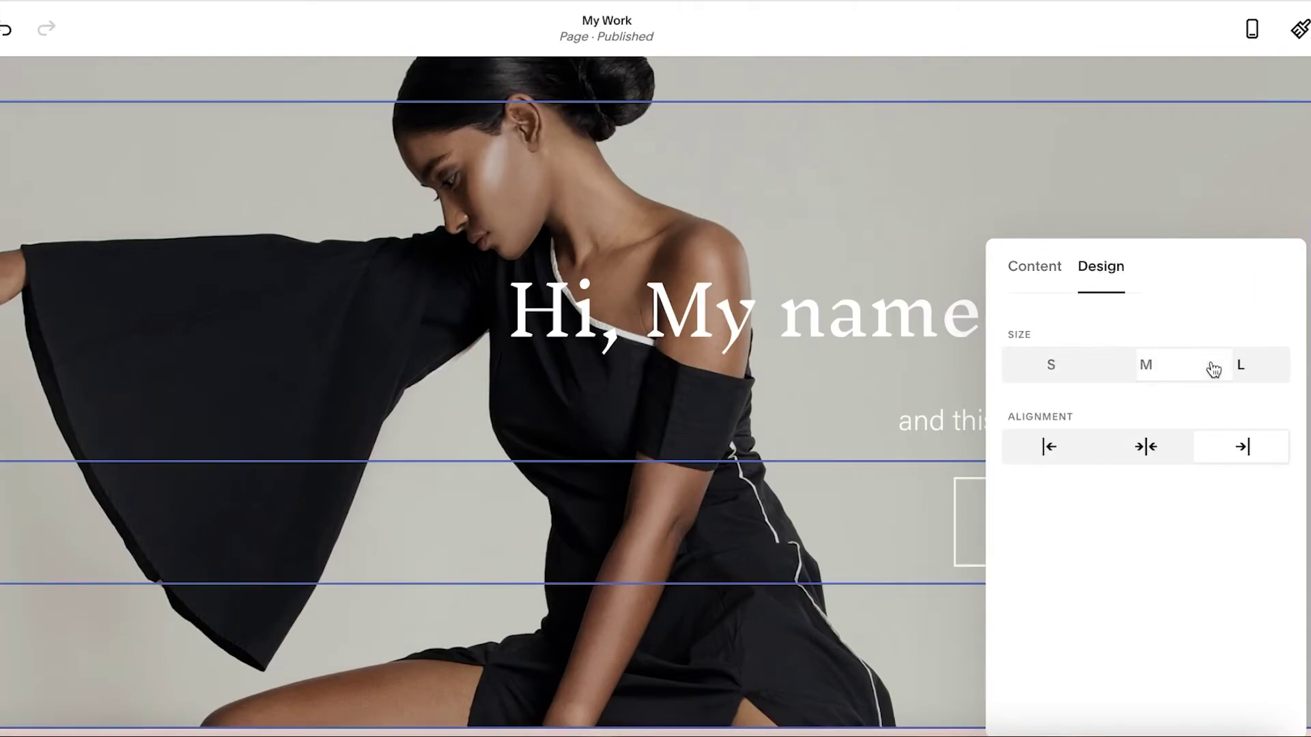
pyautogui.click(1218, 366)
pyautogui.click(1185, 205)
# Remove the snowy mountain and wooden cabin photos from the gallery section below the headline
pyautogui.scroll(3, 1092, 178)
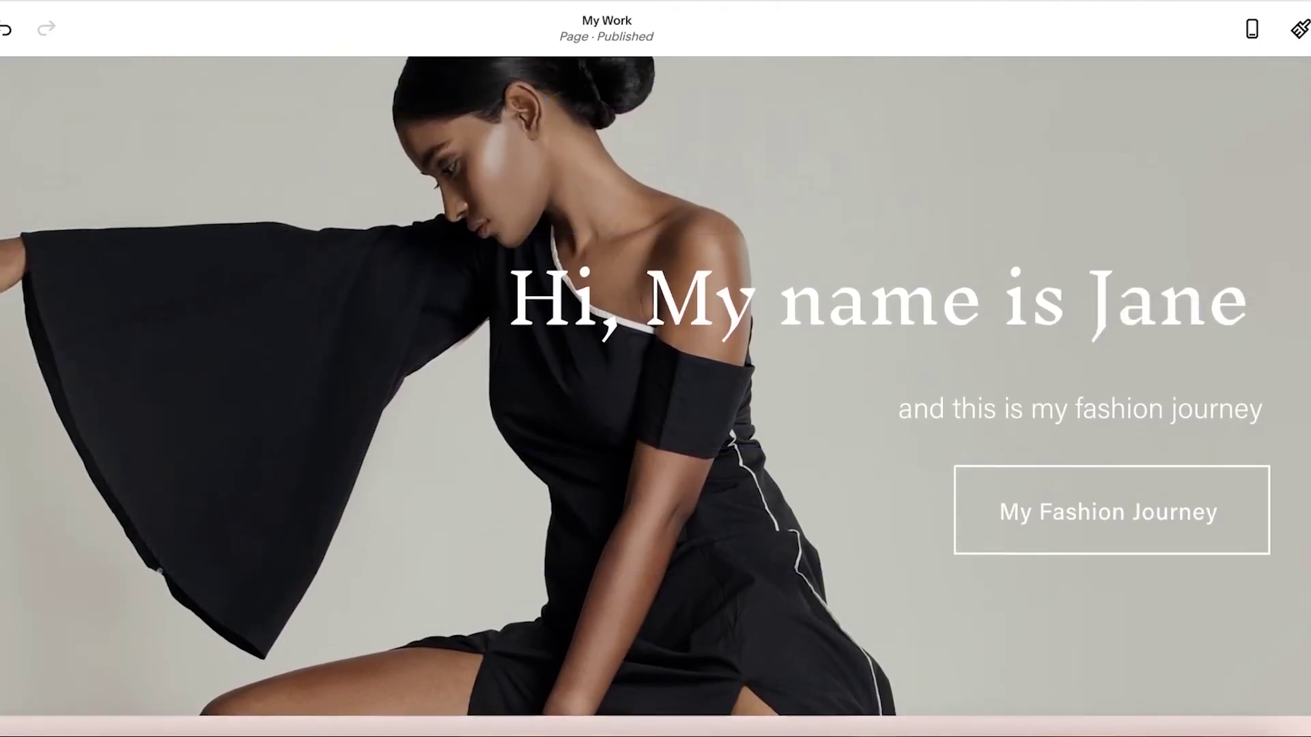
pyautogui.scroll(-3, 1080, 153)
pyautogui.scroll(3, 1079, 158)
pyautogui.scroll(-12, 1077, 161)
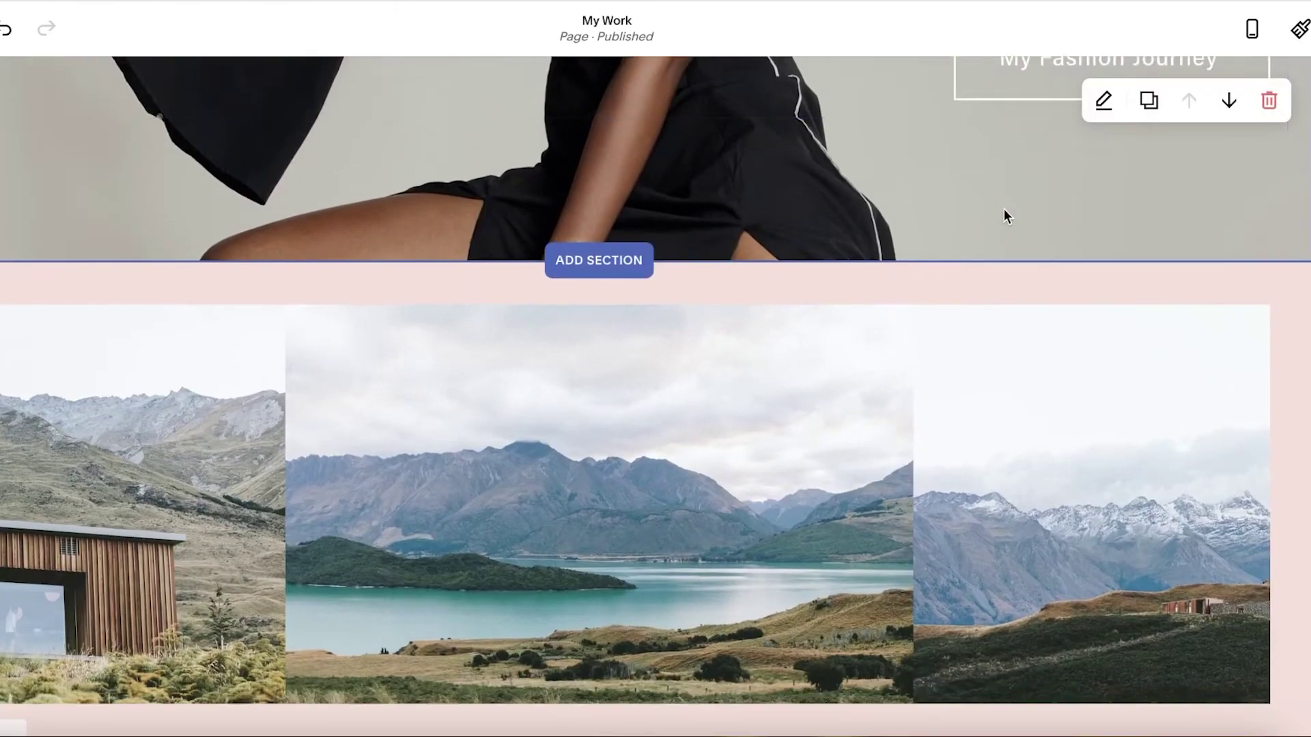
pyautogui.scroll(1, 683, 195)
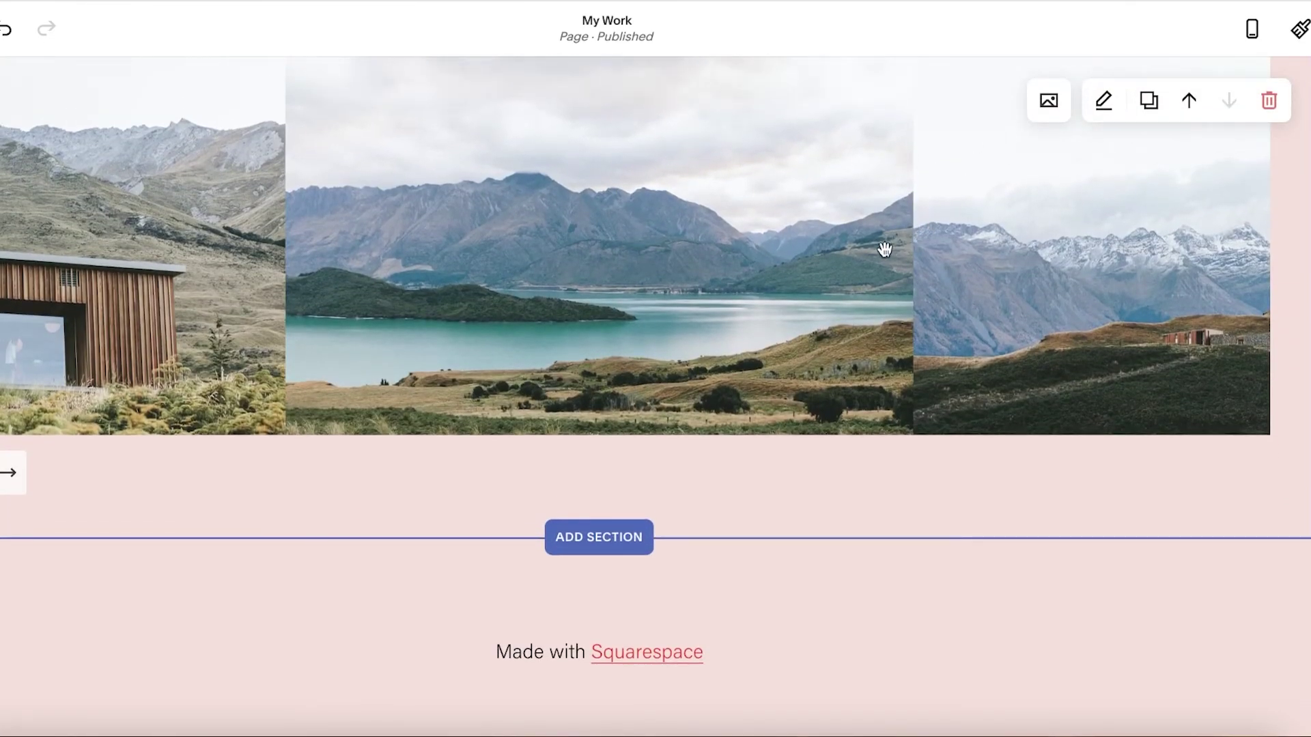
pyautogui.scroll(1, 901, 226)
pyautogui.click(1050, 104)
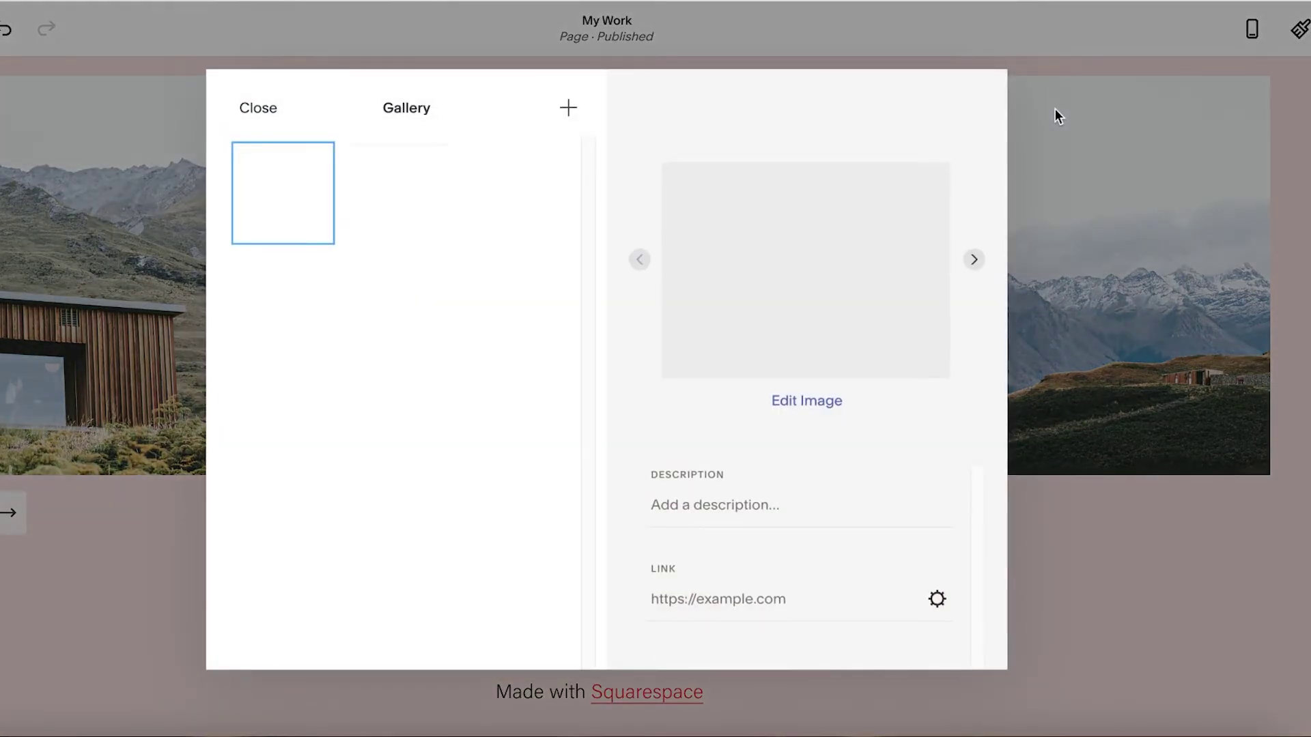
pyautogui.click(419, 171)
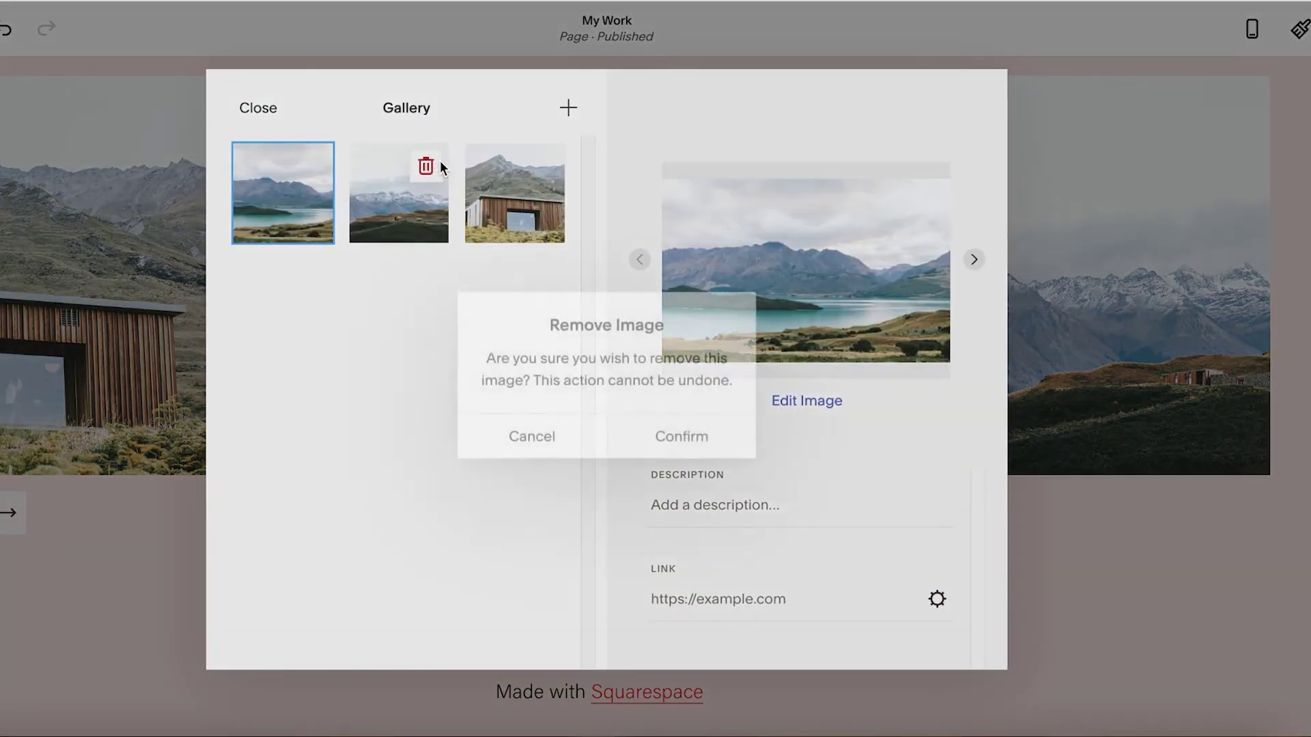
pyautogui.click(653, 440)
pyautogui.click(438, 180)
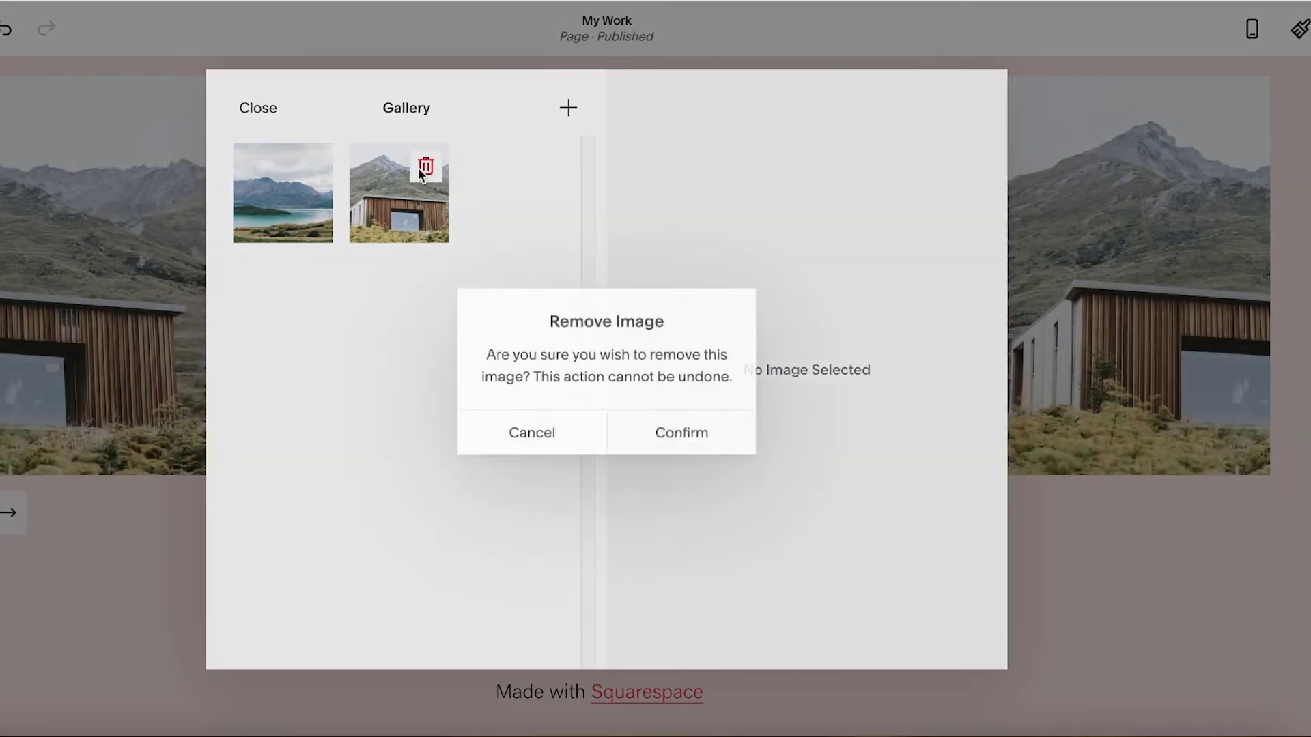
pyautogui.click(682, 444)
pyautogui.click(568, 108)
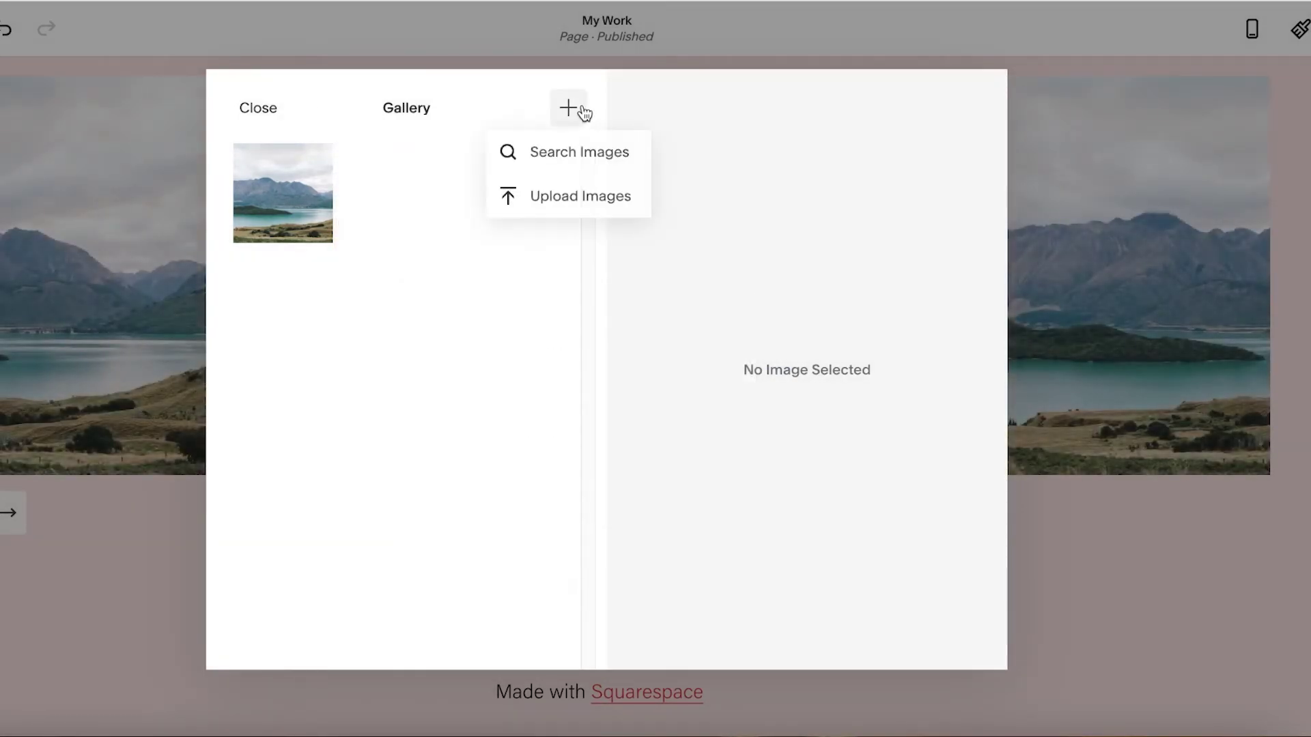
pyautogui.click(585, 201)
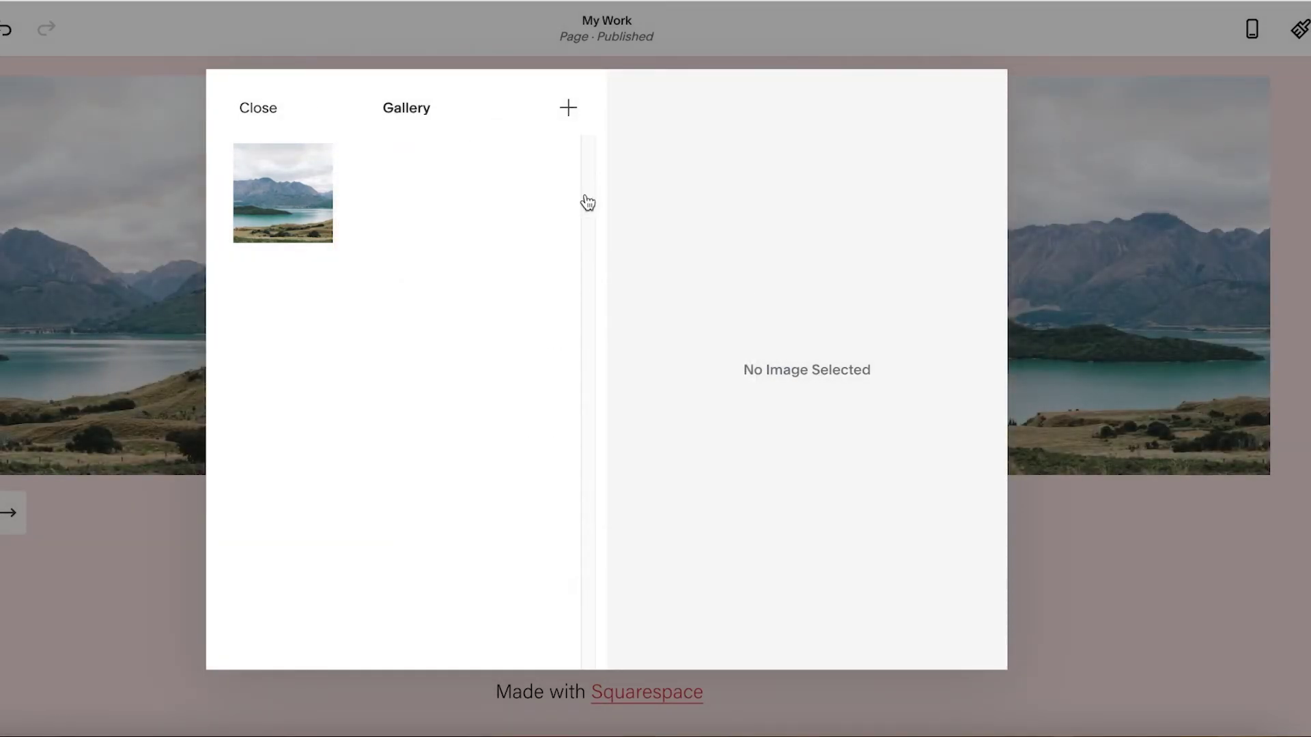
pyautogui.click(876, 527)
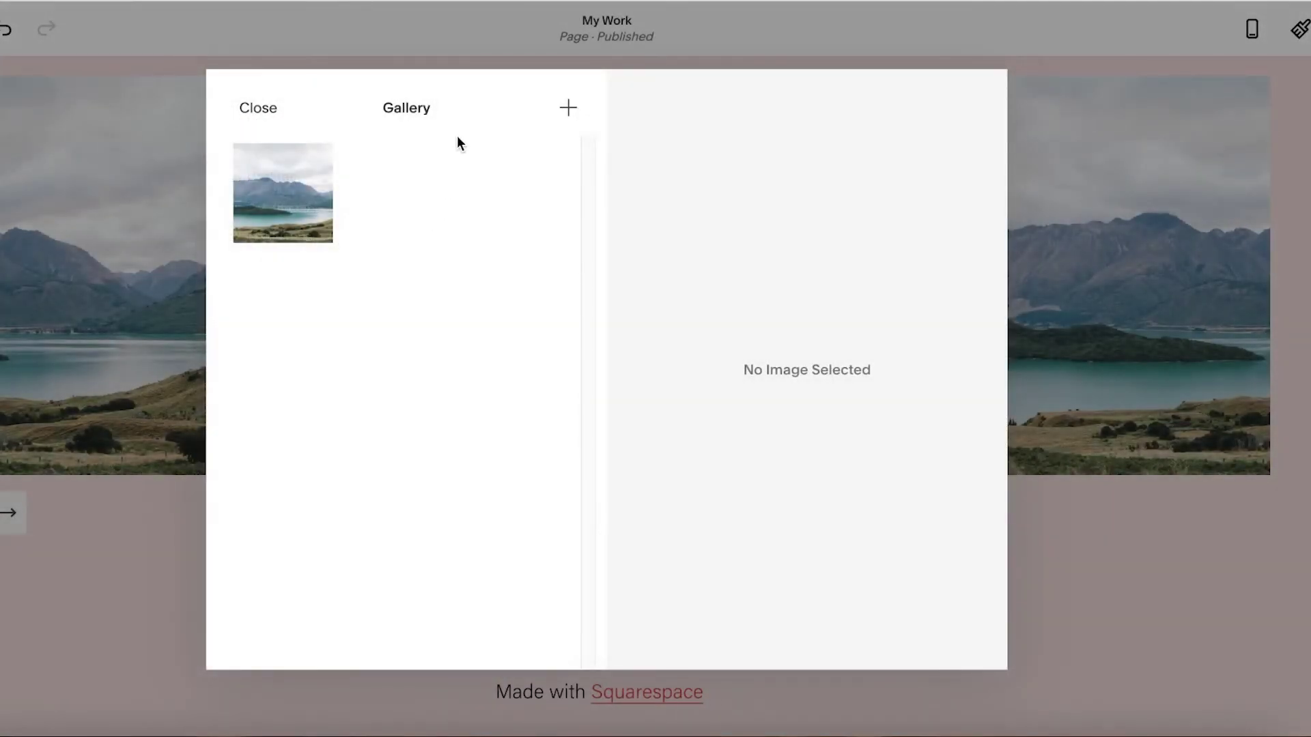
# Search the free images for "model" and add the portrait of the woman against a purple background to the gallery
pyautogui.click(568, 108)
pyautogui.click(572, 146)
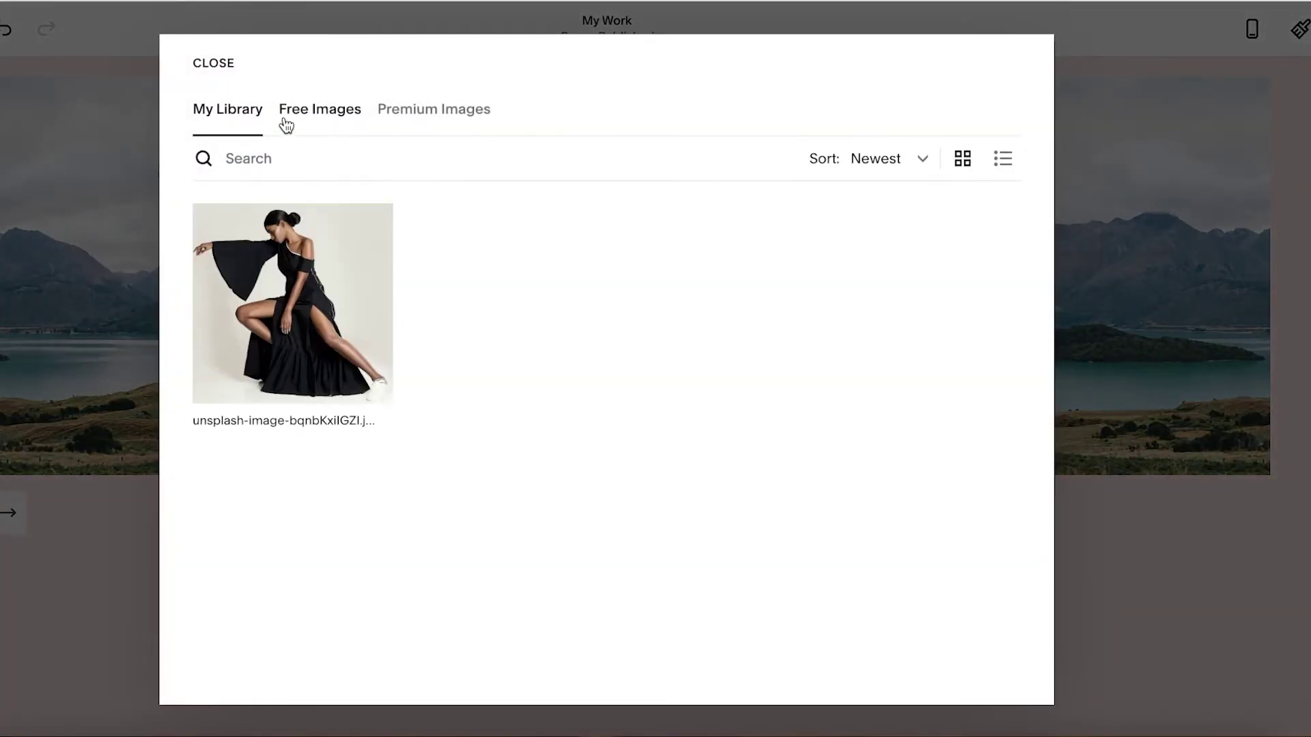
pyautogui.click(286, 121)
pyautogui.click(317, 162)
pyautogui.write('mo')
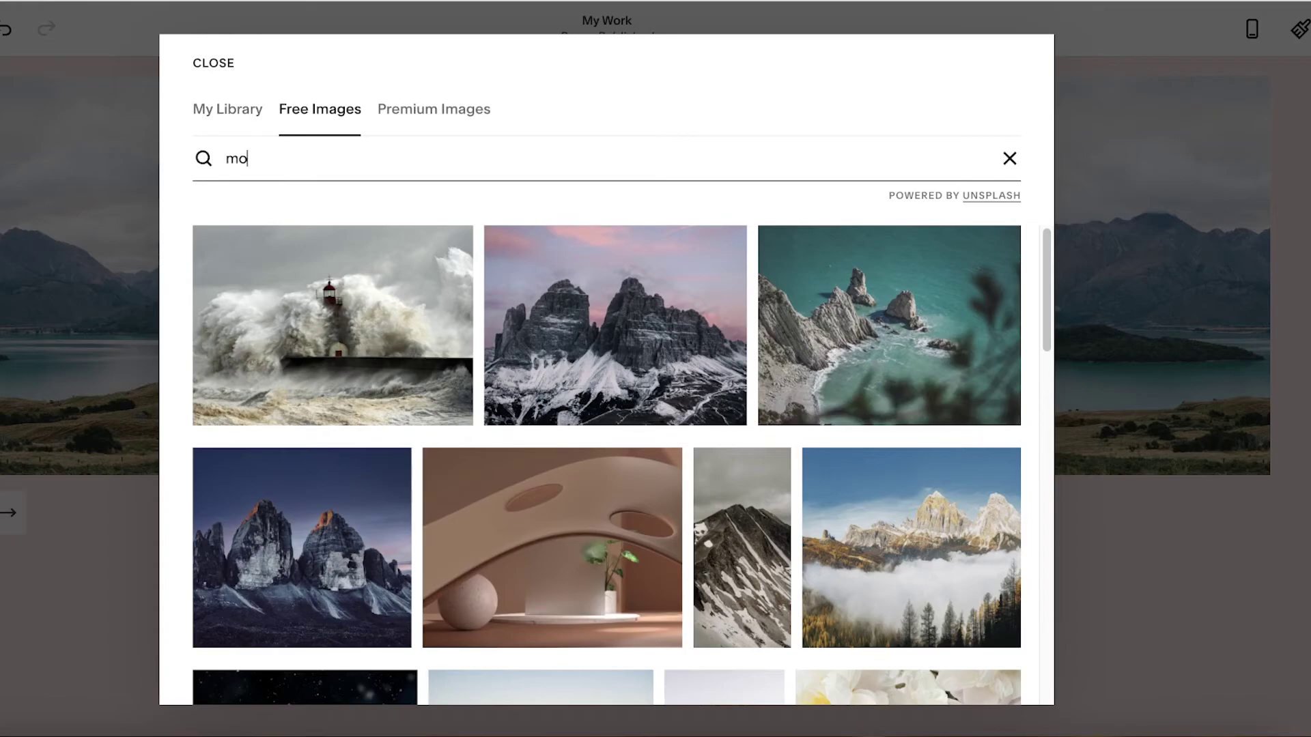
pyautogui.write('del')
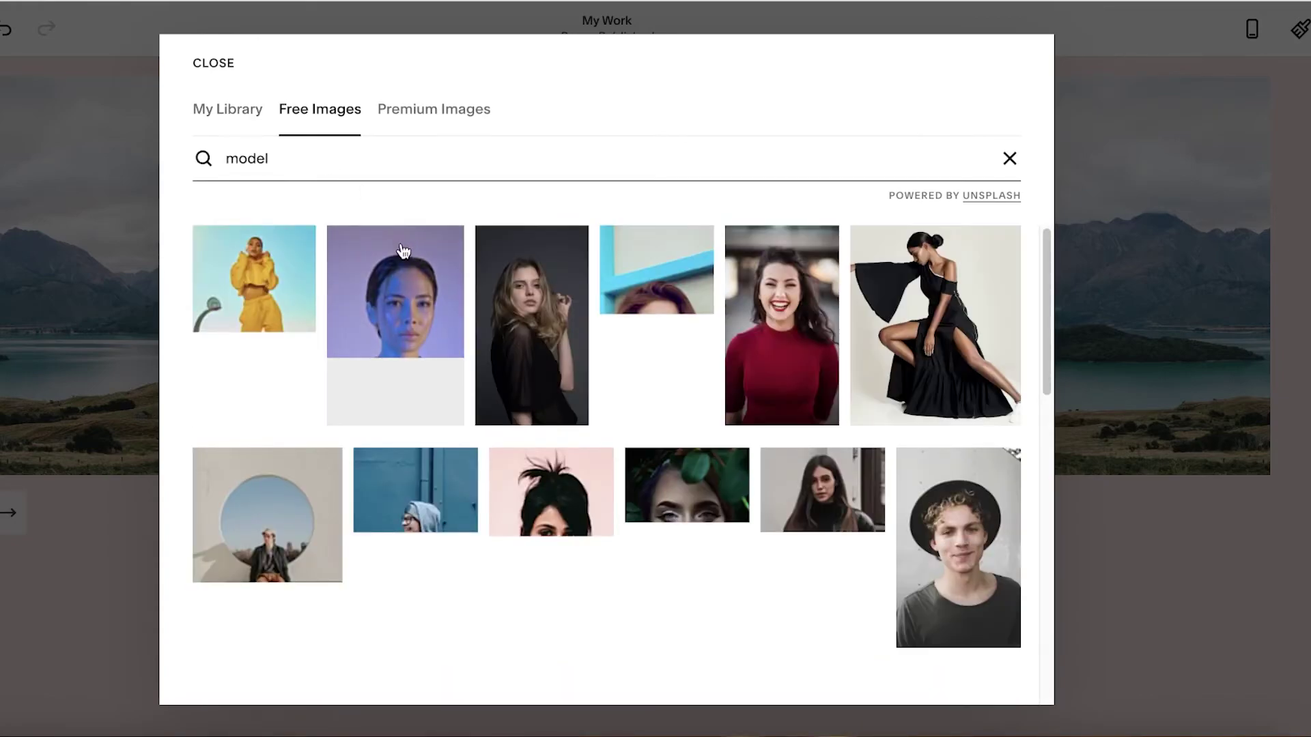
pyautogui.click(395, 321)
pyautogui.click(515, 363)
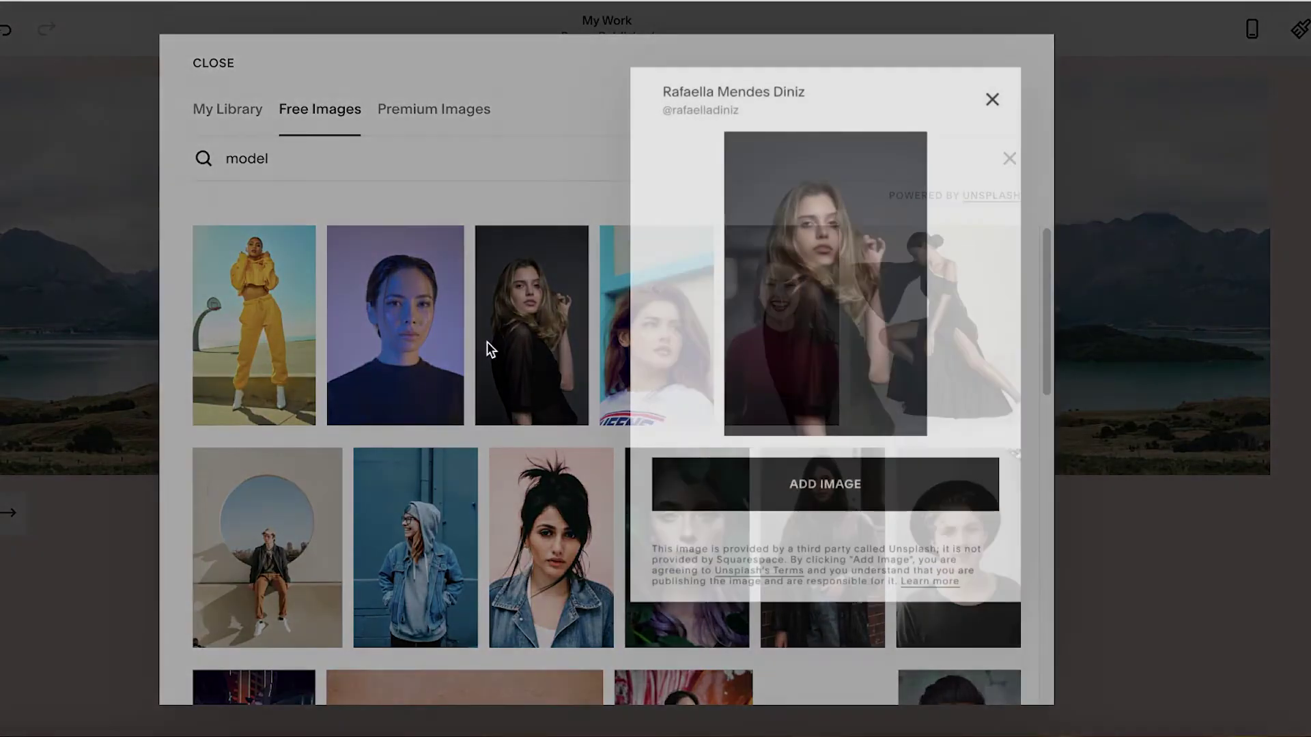
pyautogui.click(751, 497)
# Search the free images for another model photo and add it as the gallery's third image
pyautogui.click(567, 109)
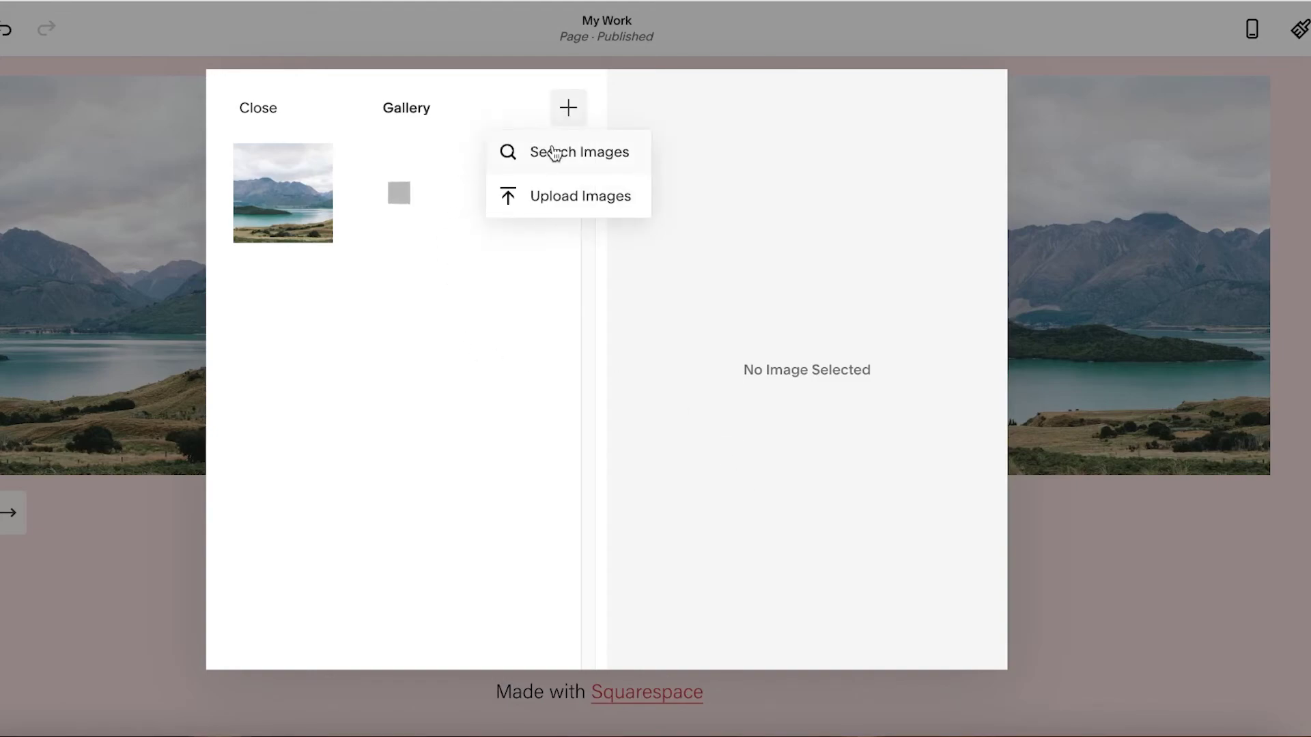
pyautogui.click(555, 148)
pyautogui.click(345, 111)
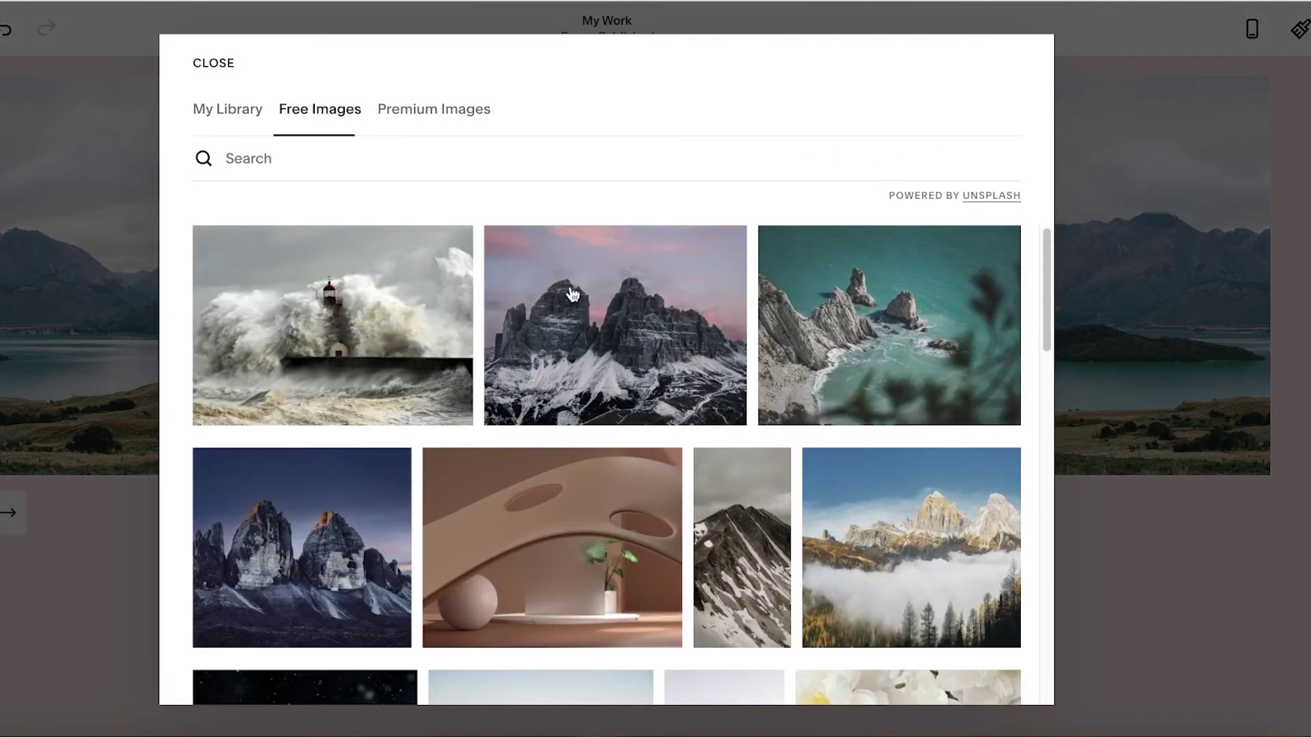
pyautogui.click(490, 165)
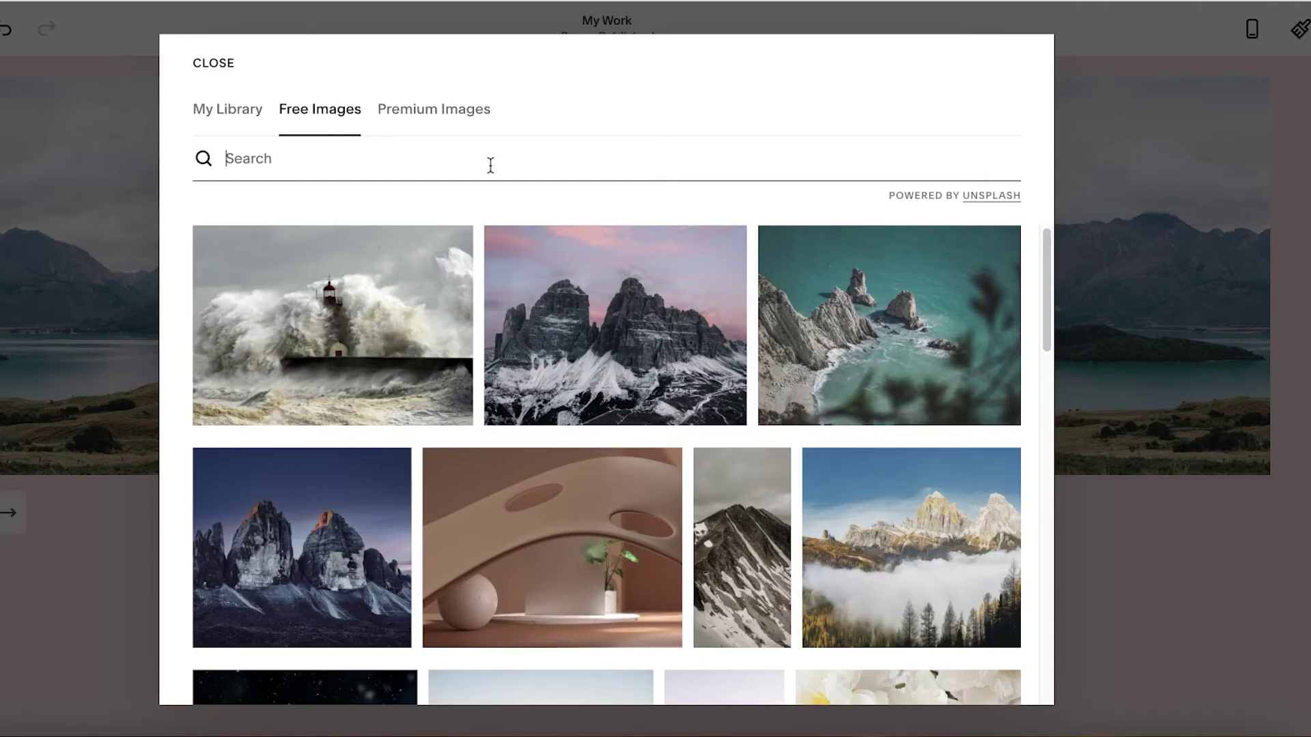
pyautogui.write('mod')
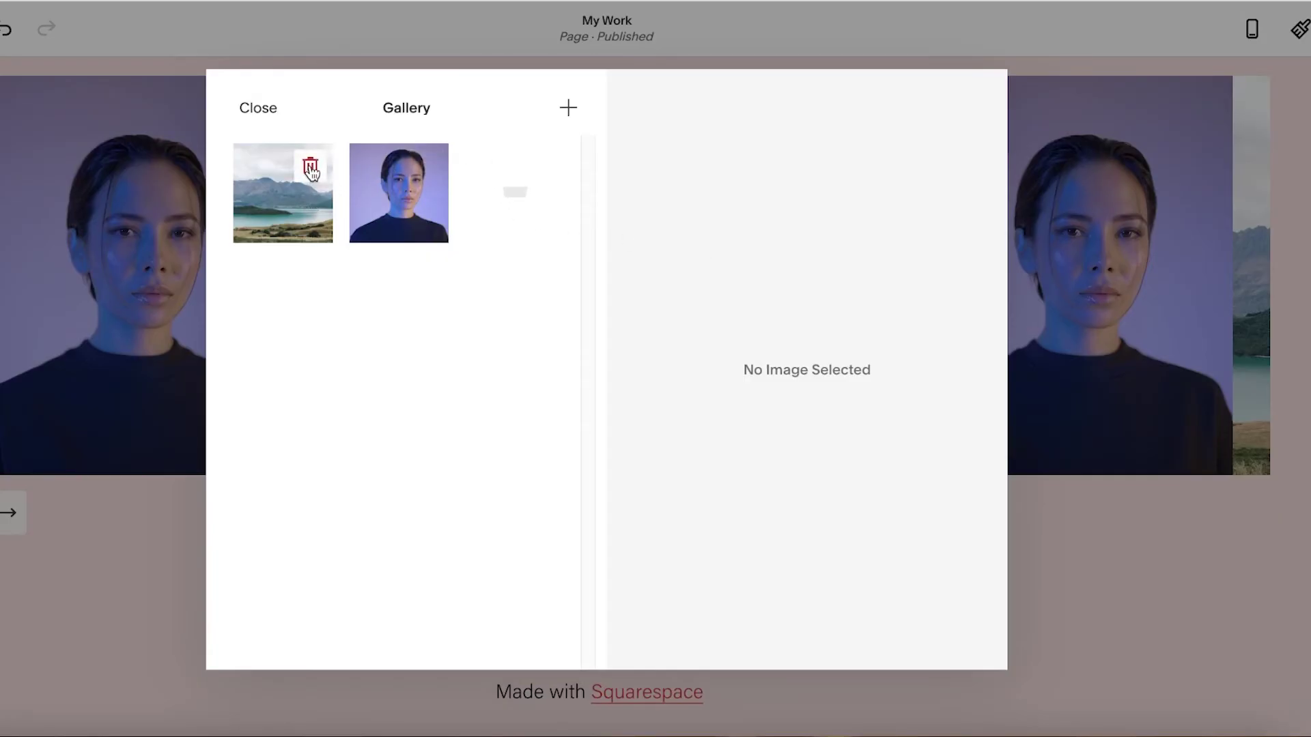
# Remove the mountain lake photo from the gallery section
pyautogui.click(309, 166)
pyautogui.click(713, 440)
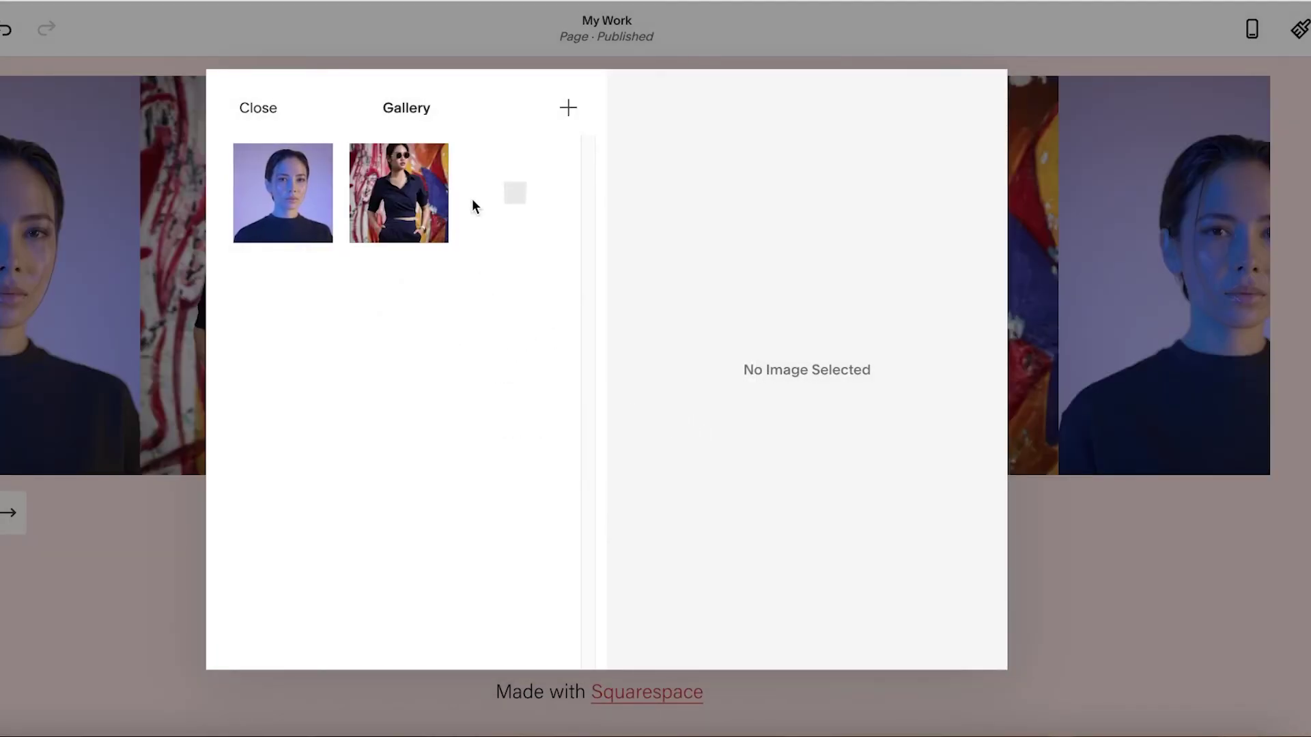
# Inspect the description and link settings of the gallery image of the woman in sunglasses, and close the gallery editor
pyautogui.click(412, 211)
pyautogui.click(312, 188)
pyautogui.click(440, 199)
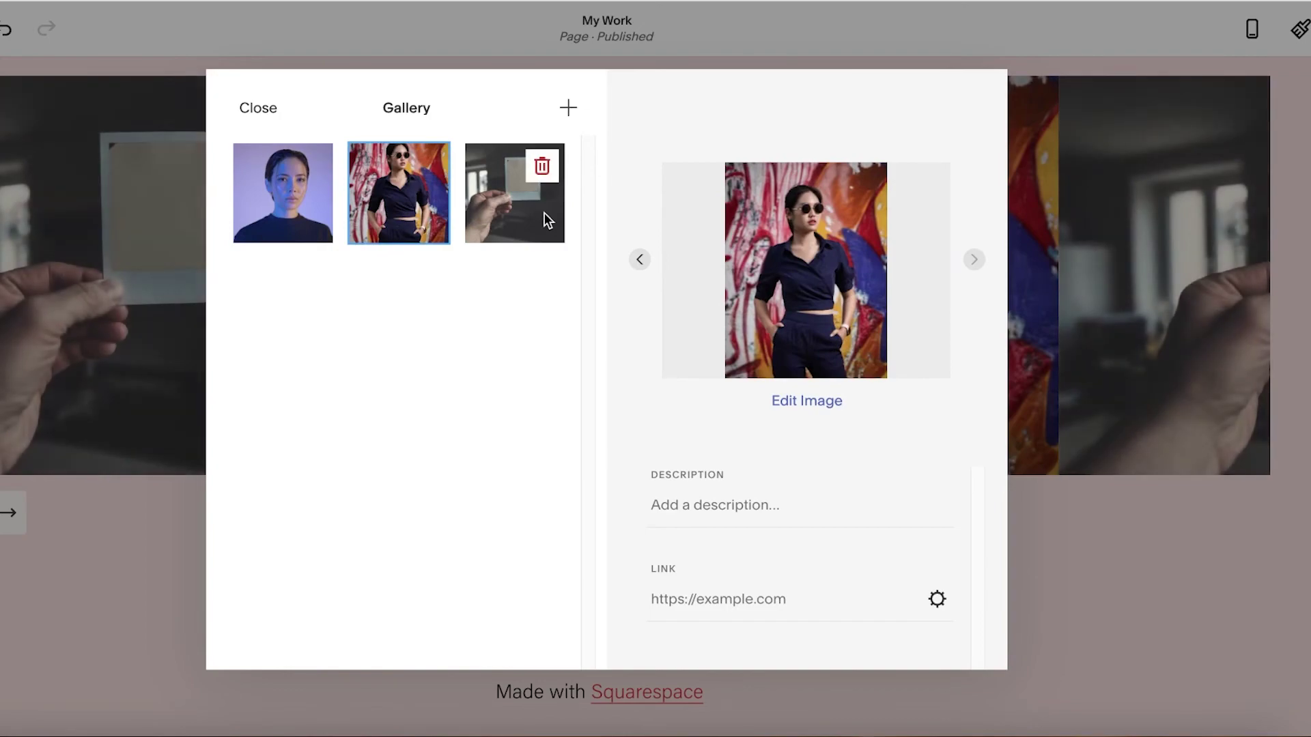
pyautogui.click(717, 492)
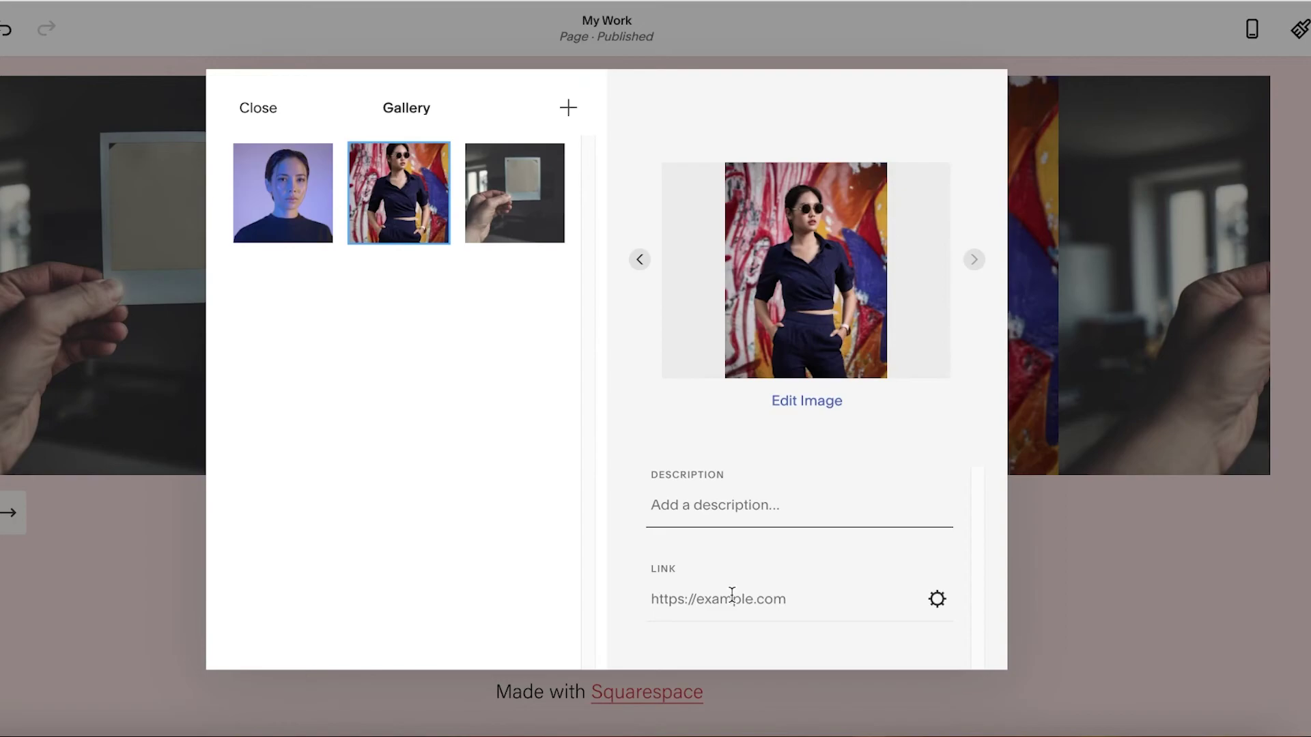
pyautogui.click(219, 106)
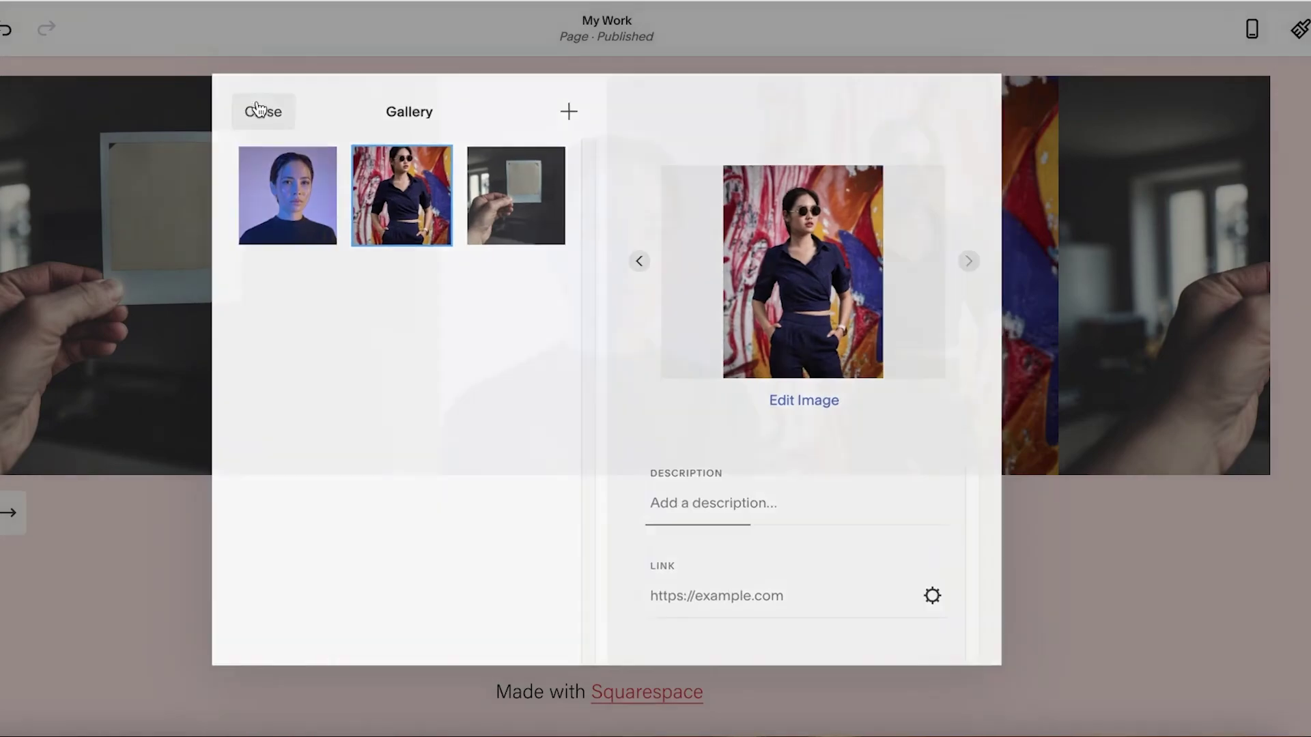
# Open the site header's global editing options and return to the My Work page preview
pyautogui.scroll(10, 656, 396)
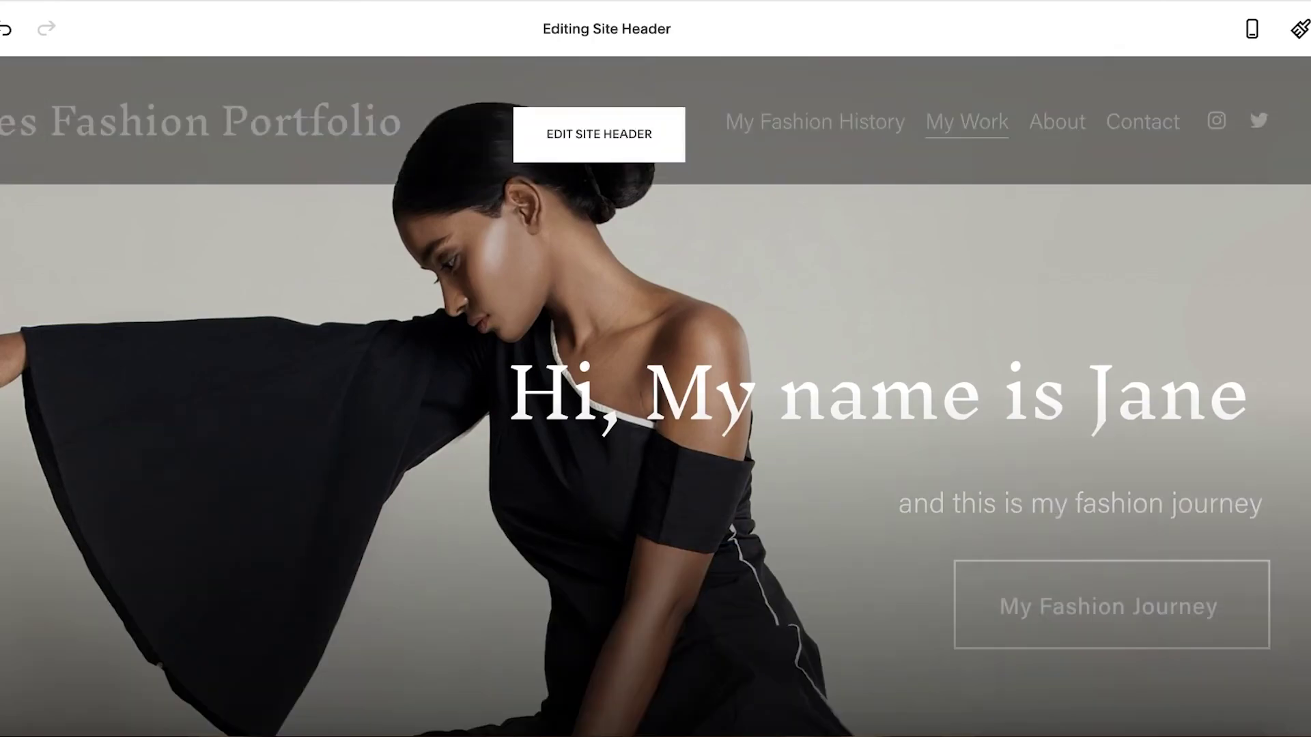
pyautogui.click(600, 132)
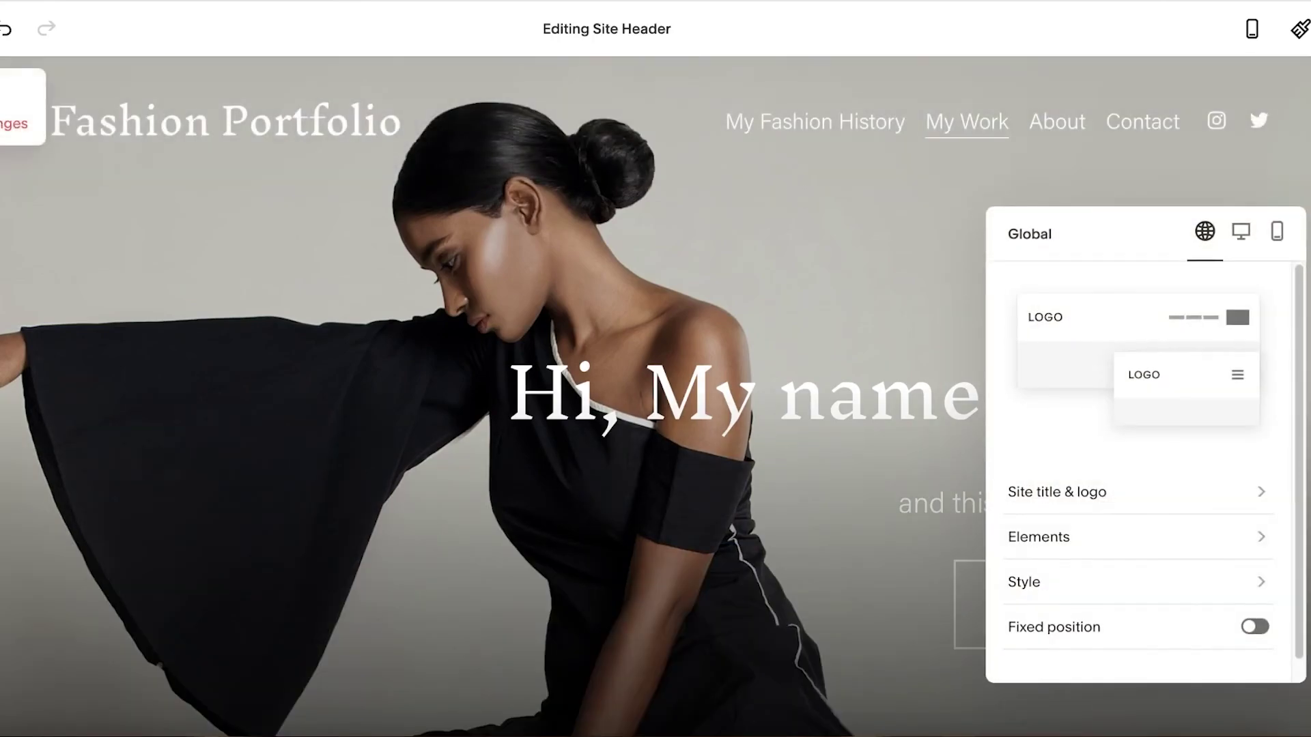
pyautogui.scroll(-3, 823, 322)
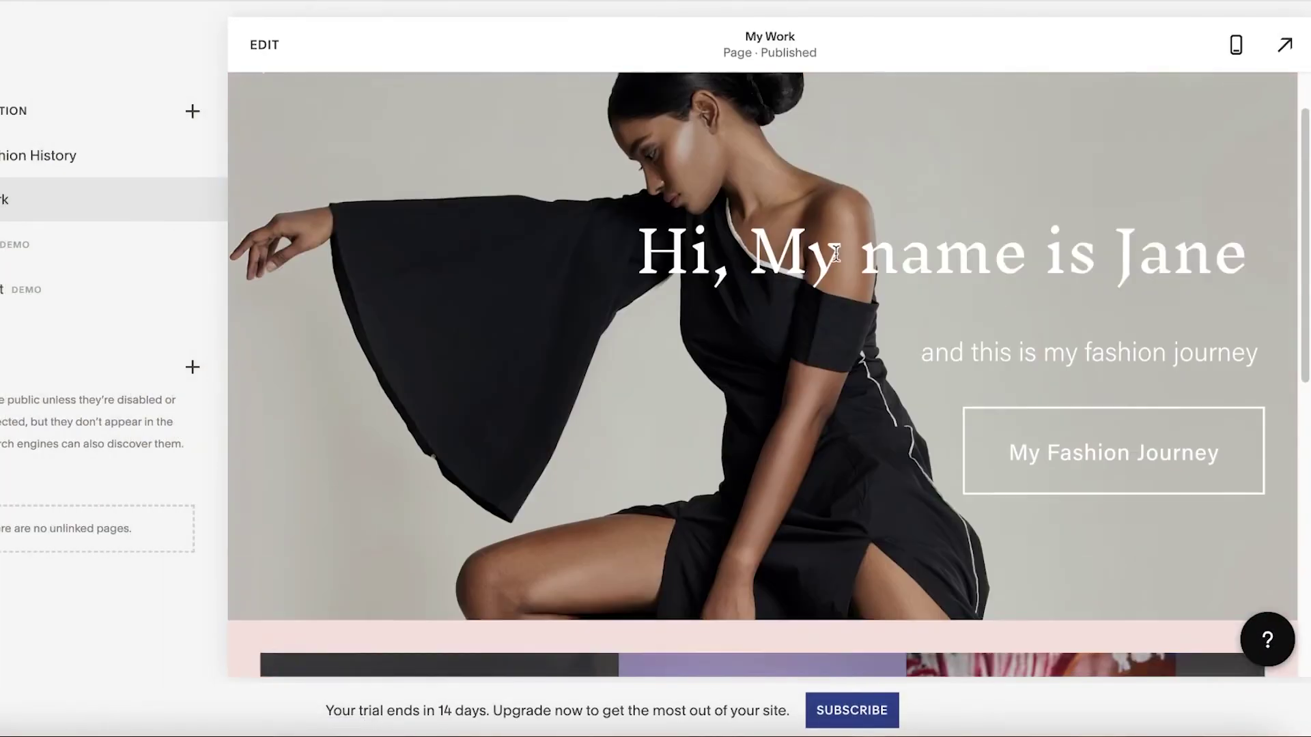
# Preview the My Work page in mobile view, expand the preview to full size and return from it
pyautogui.scroll(-1, 1013, 144)
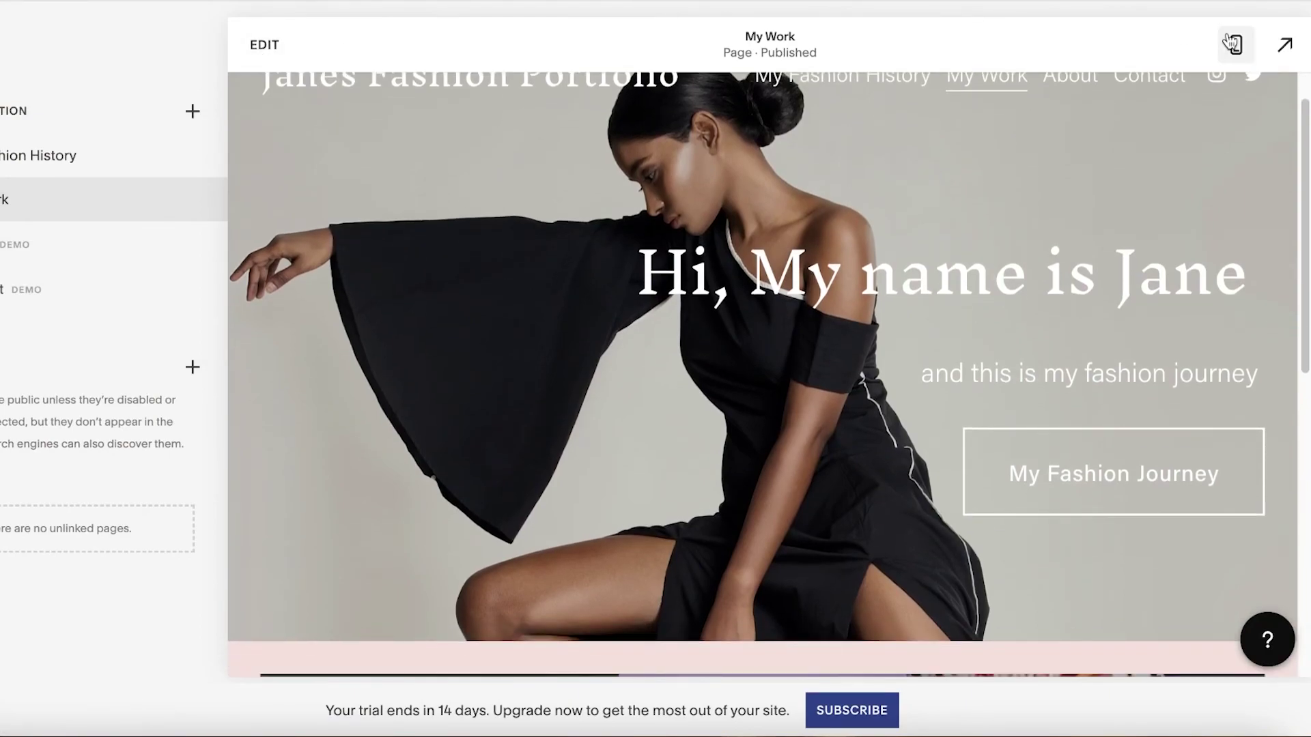
pyautogui.click(1235, 44)
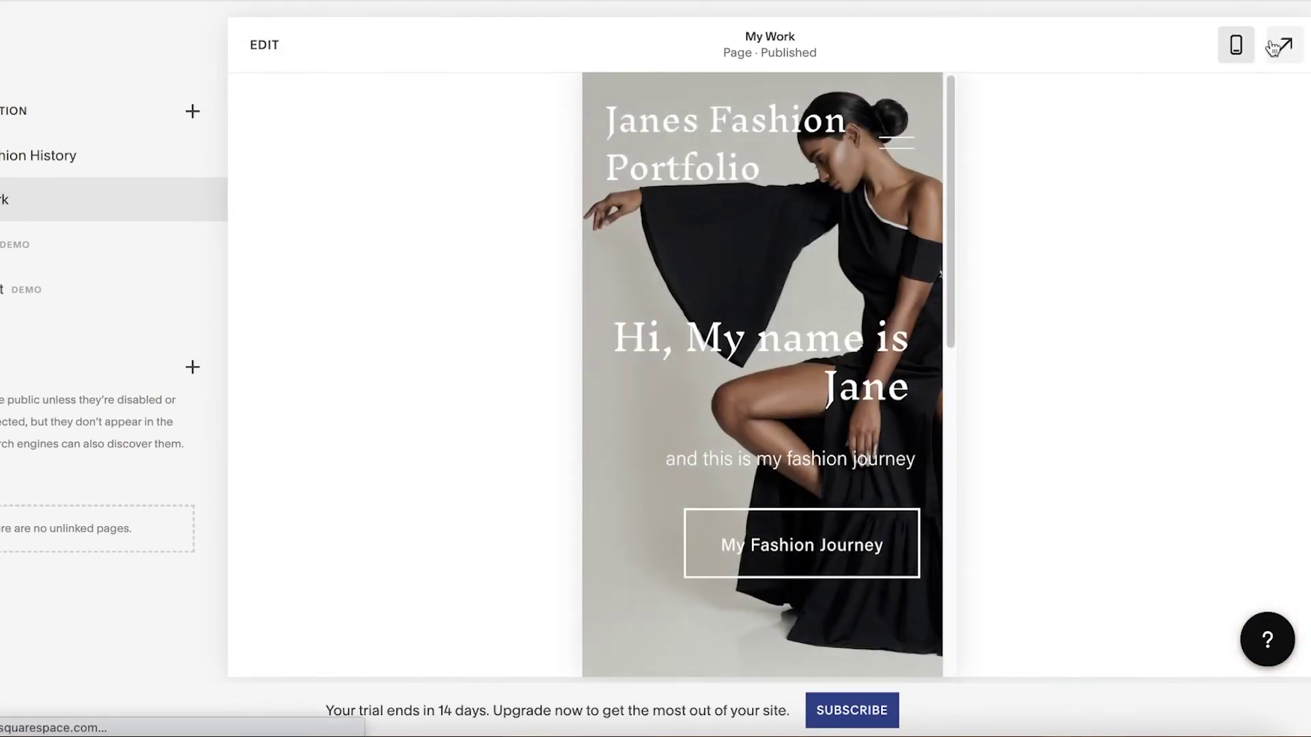
pyautogui.click(1284, 44)
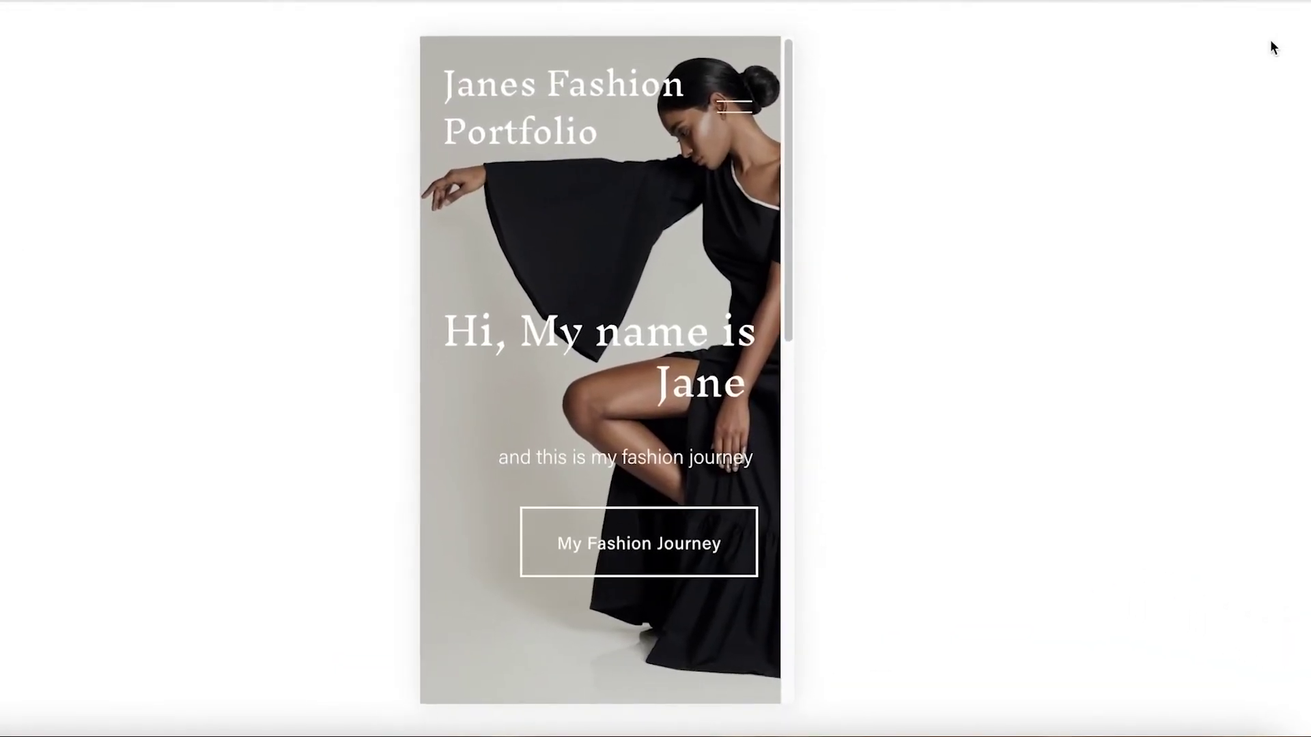
pyautogui.click(1301, 22)
# Go back to the main site menu and examine the My Work page from the headline through the gallery to the footer
pyautogui.scroll(-2, 996, 142)
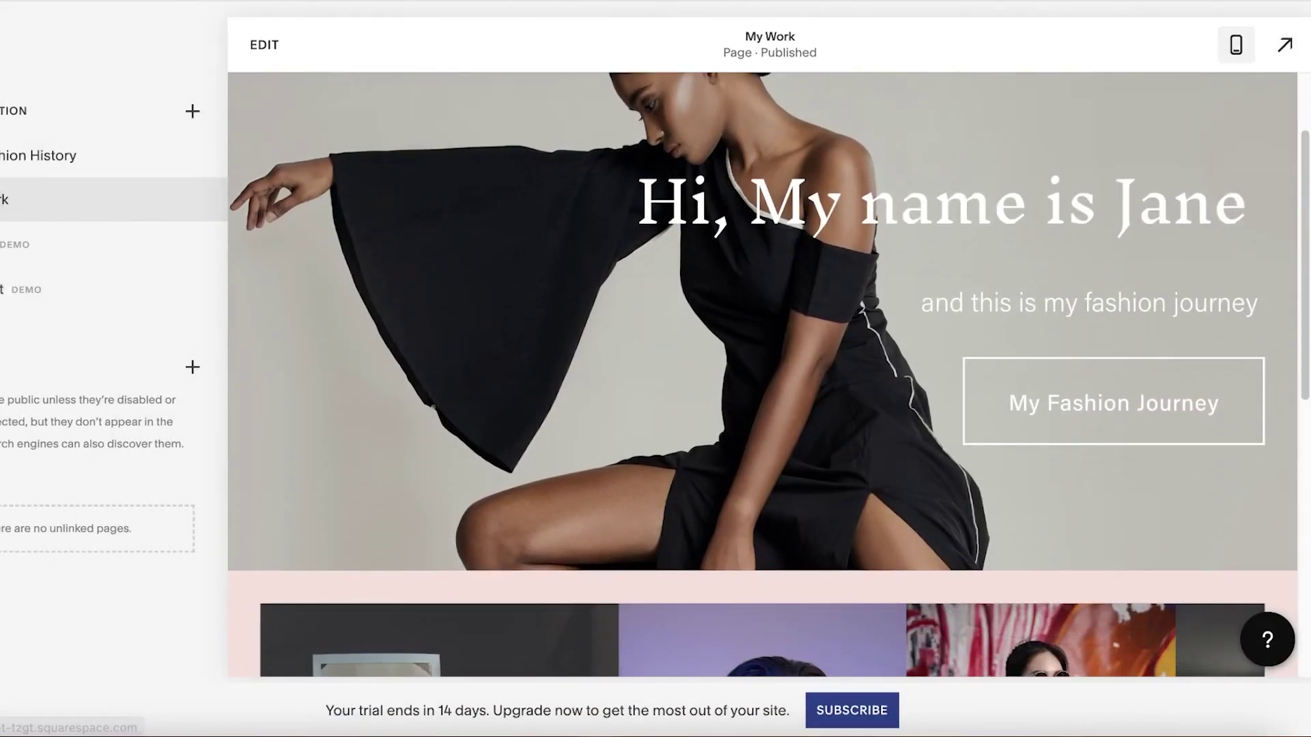
pyautogui.press('Escape')
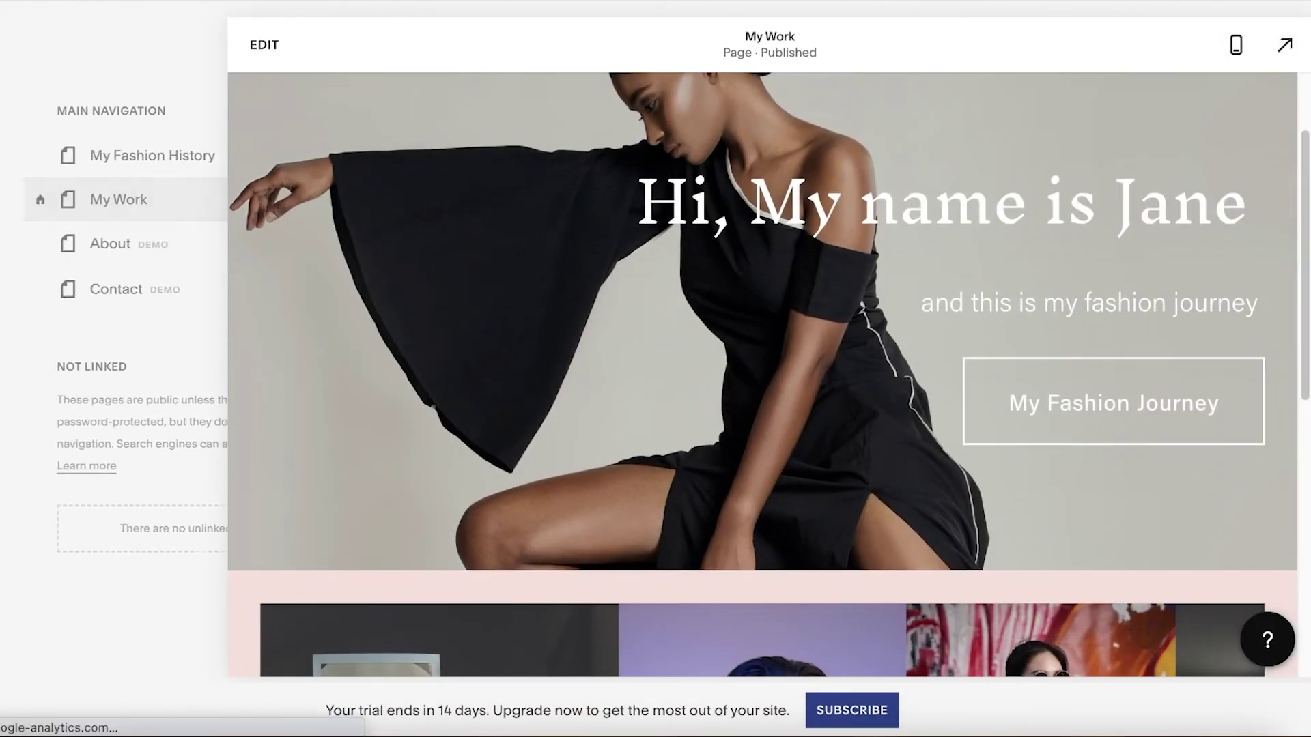
pyautogui.scroll(-5, 847, 551)
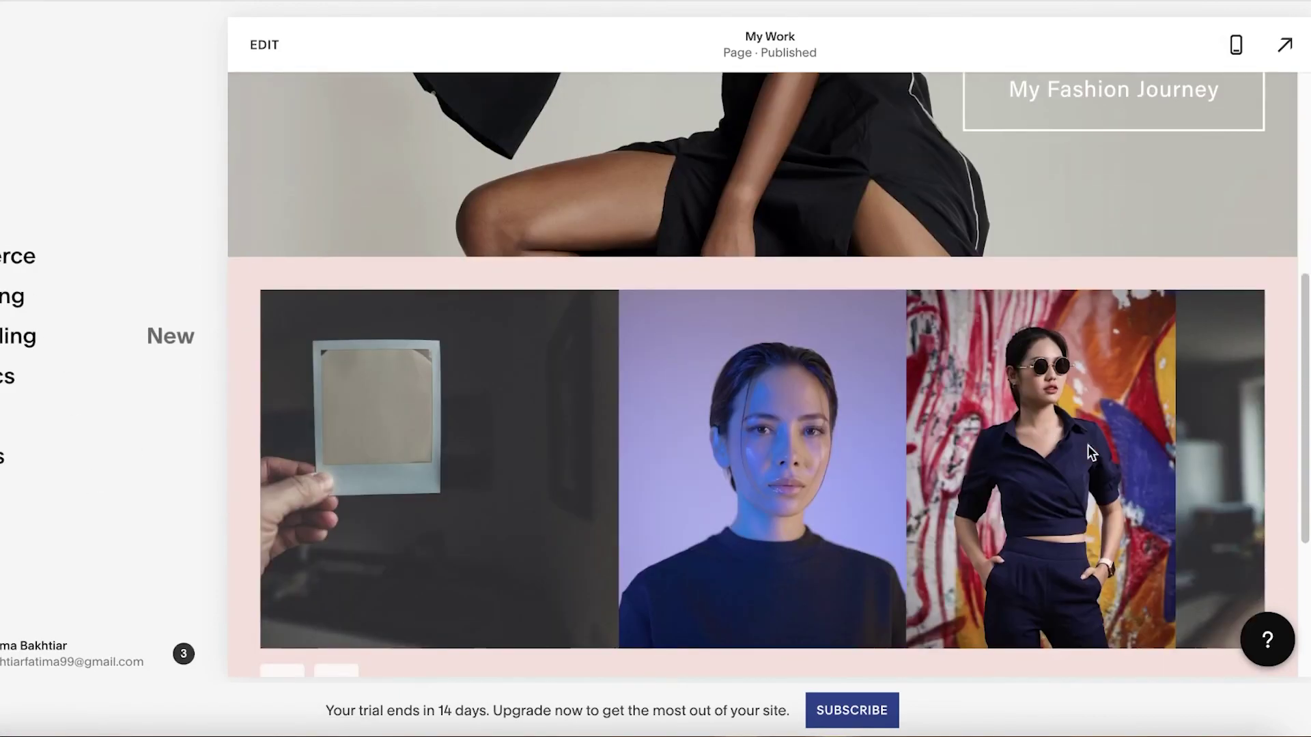
pyautogui.scroll(-4, 813, 509)
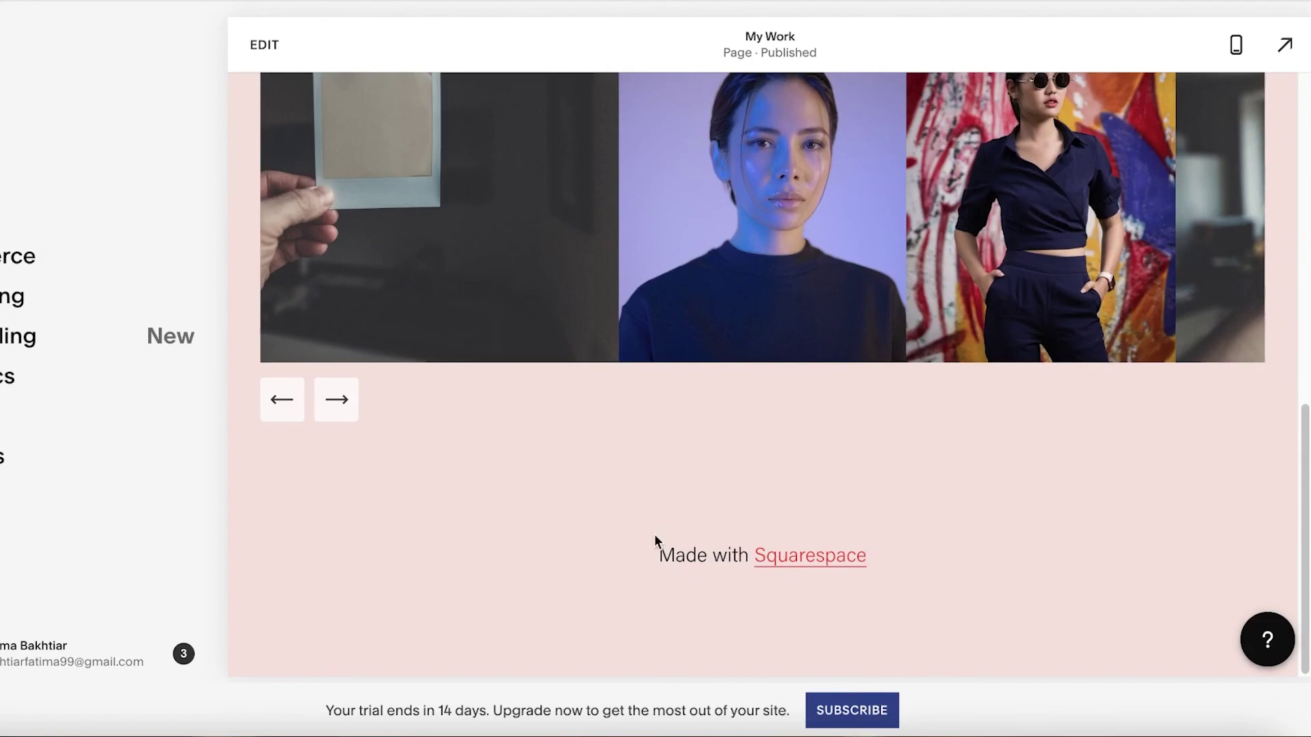
pyautogui.scroll(15, 770, 277)
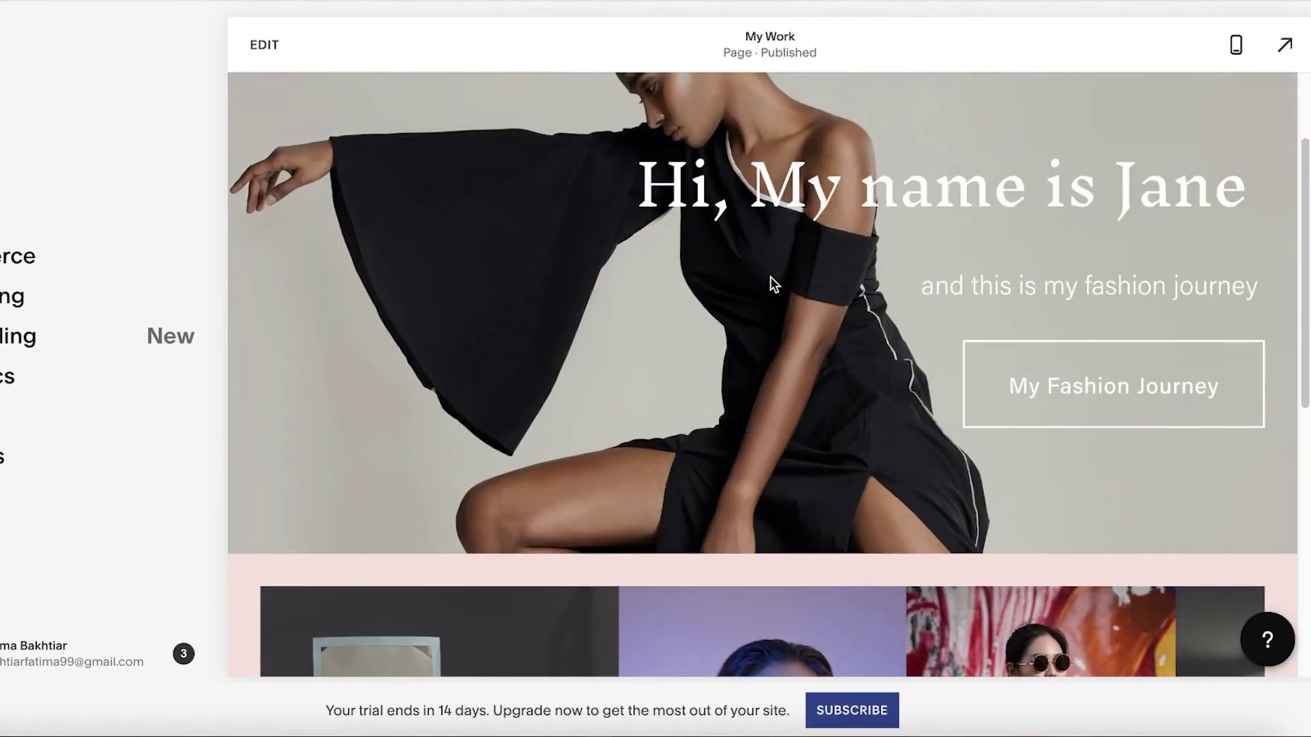
# Look at the help center's resources and return to the main site menu with the My Work page preview
pyautogui.click(37, 499)
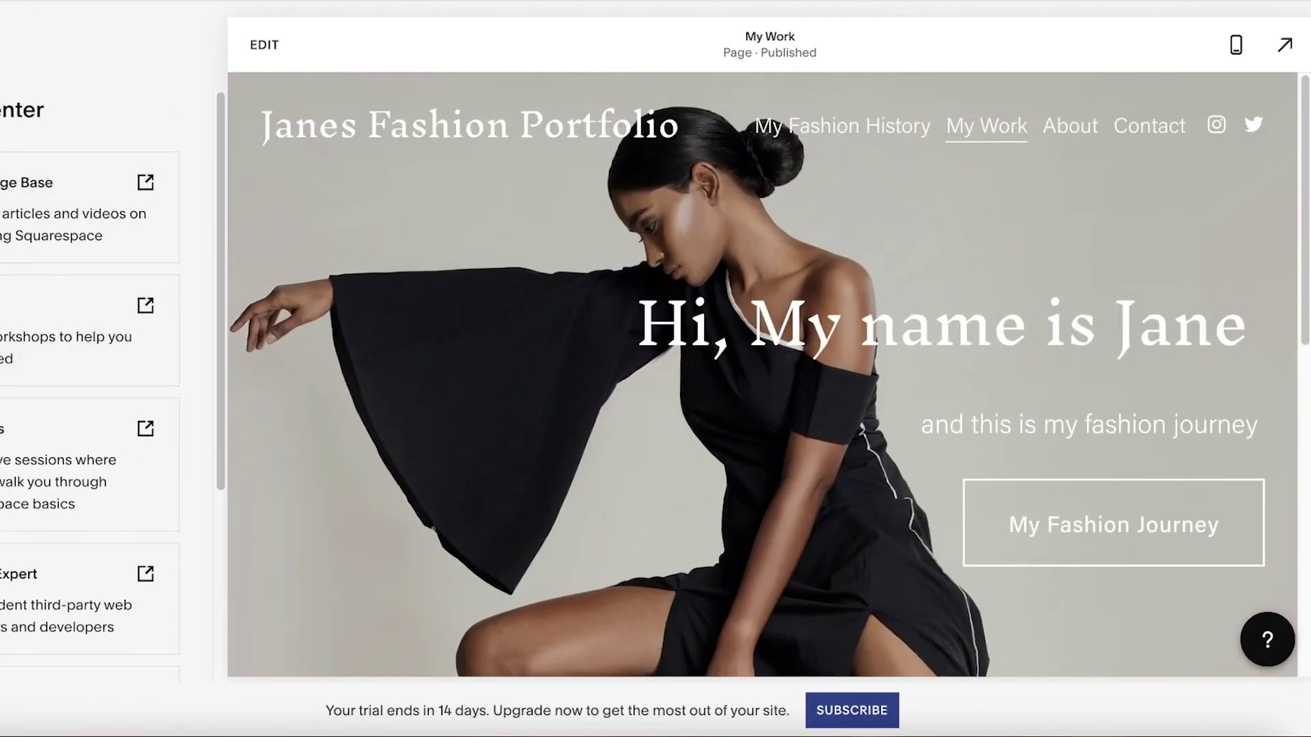
pyautogui.press('Escape')
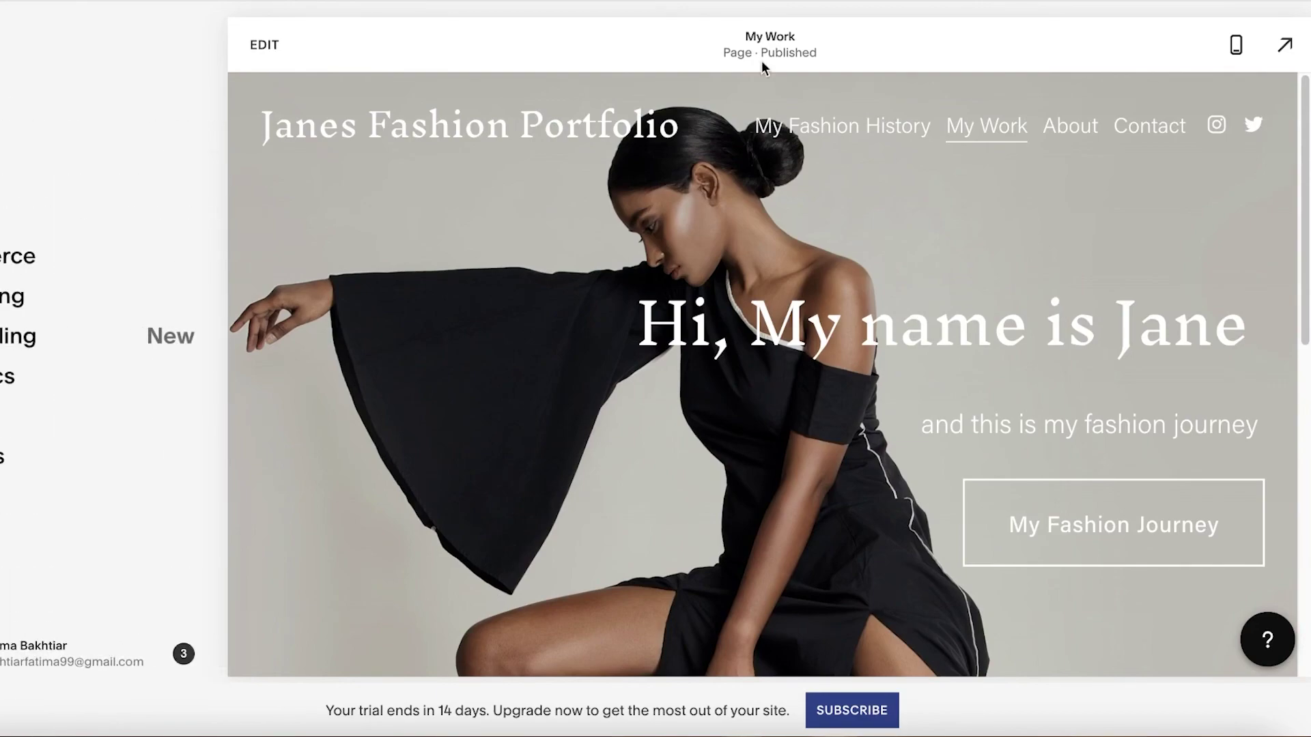
pyautogui.scroll(-2, 800, 427)
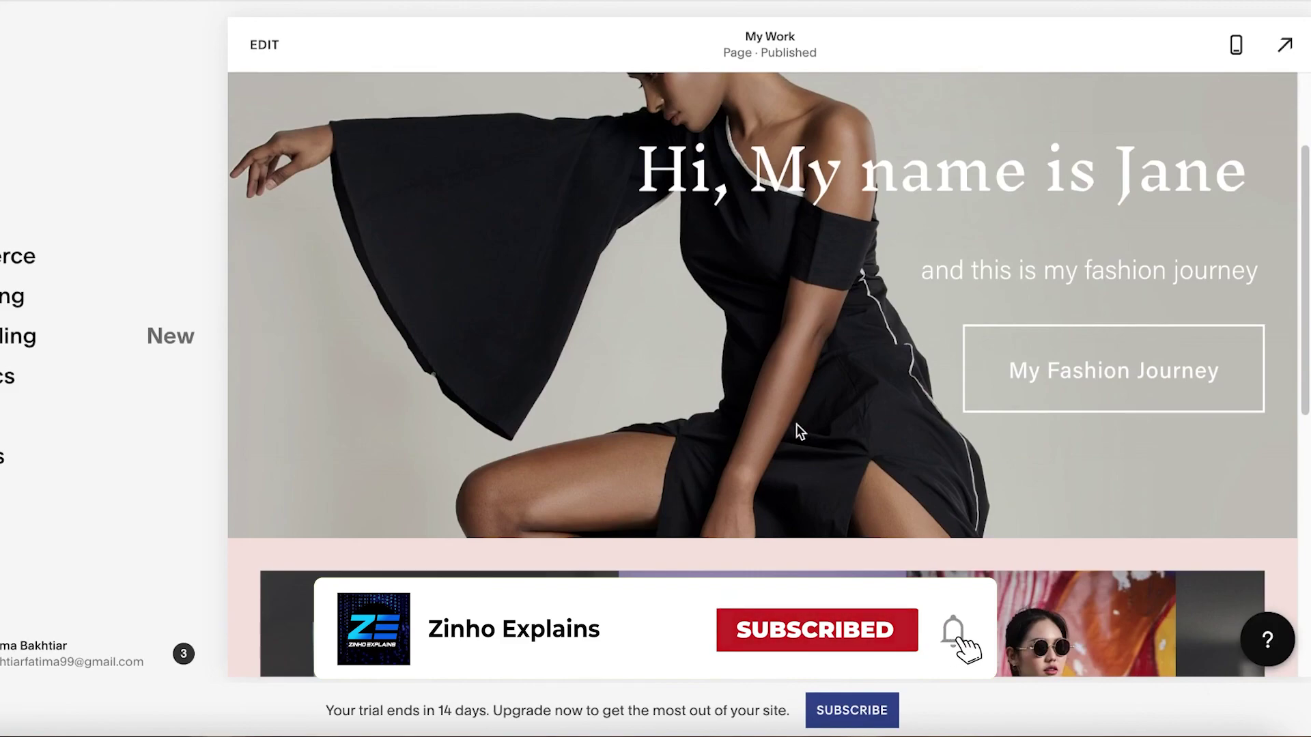
pyautogui.scroll(2, 796, 424)
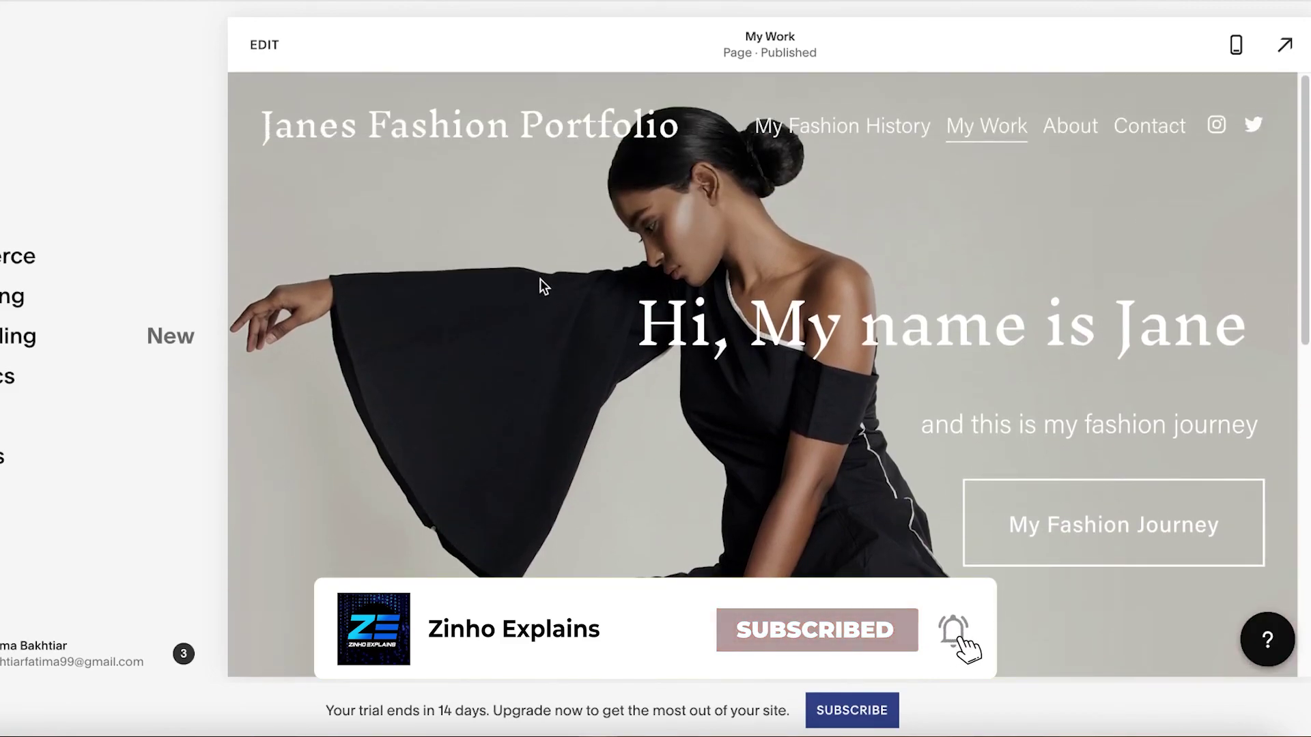